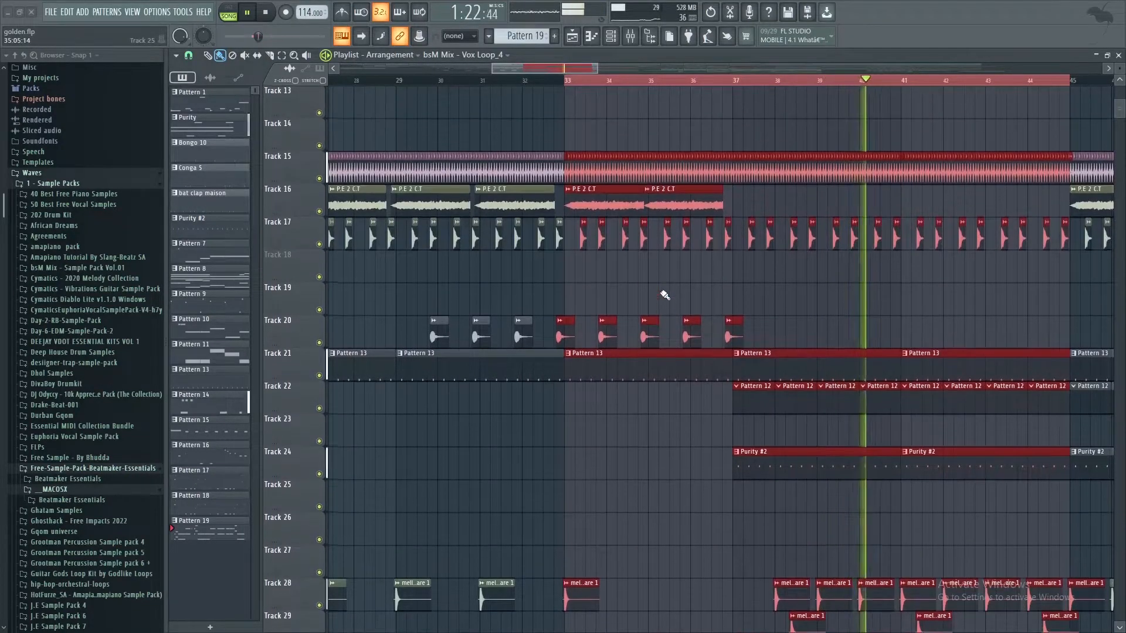
Step: Look over the playlist clips between bars 33 and 45 across the tracks during playback
scroll(664, 295, up, 3)
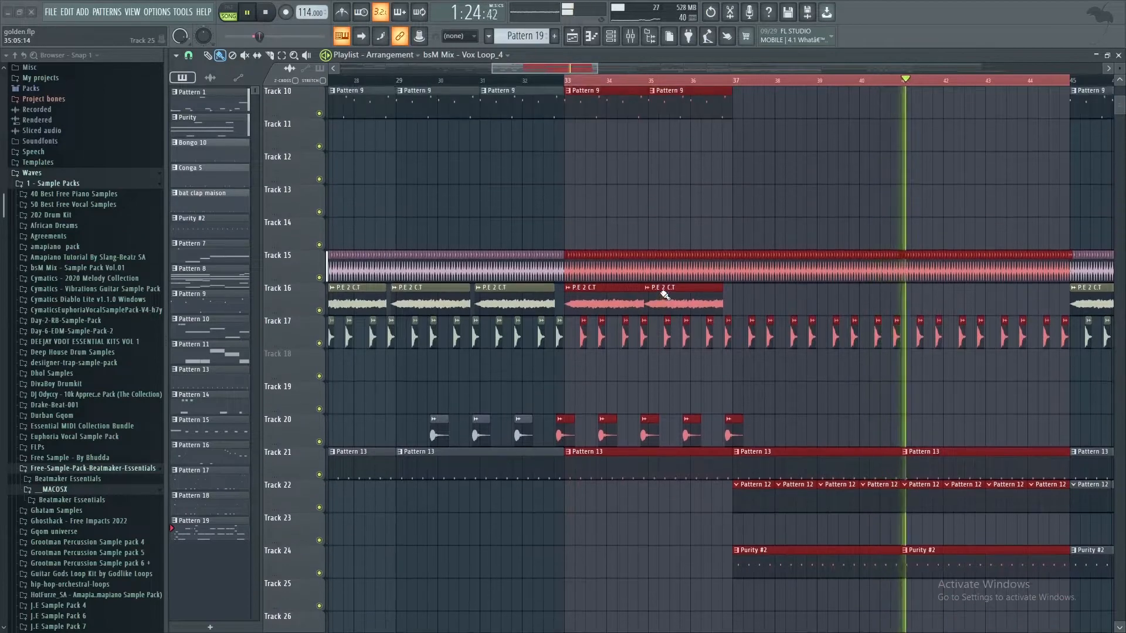
scroll(664, 295, up, 6)
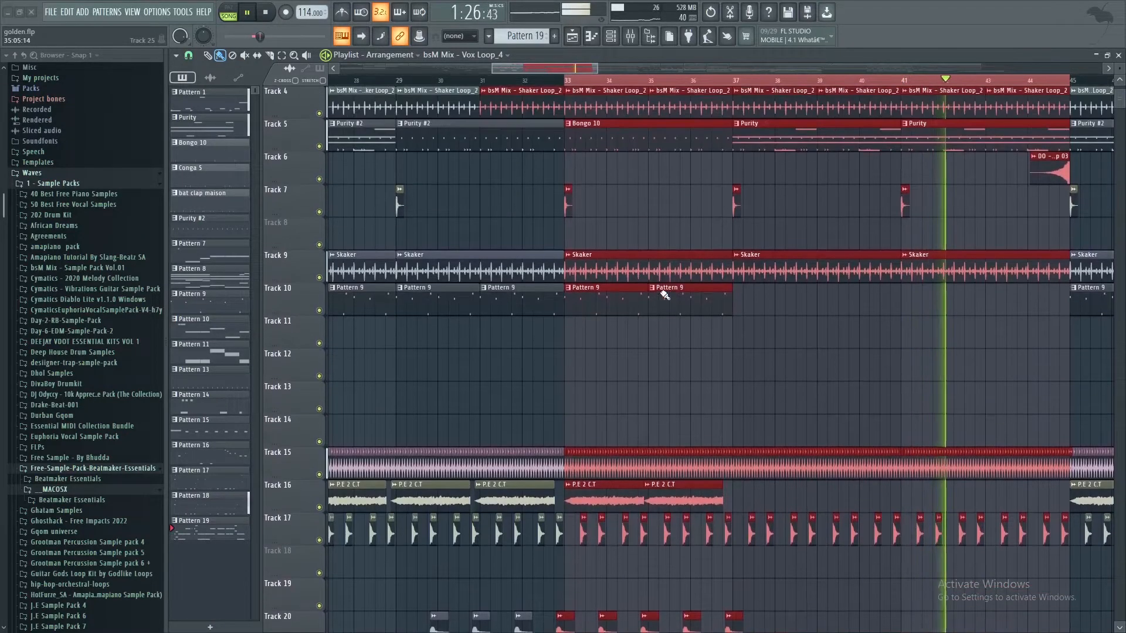
scroll(664, 295, up, 3)
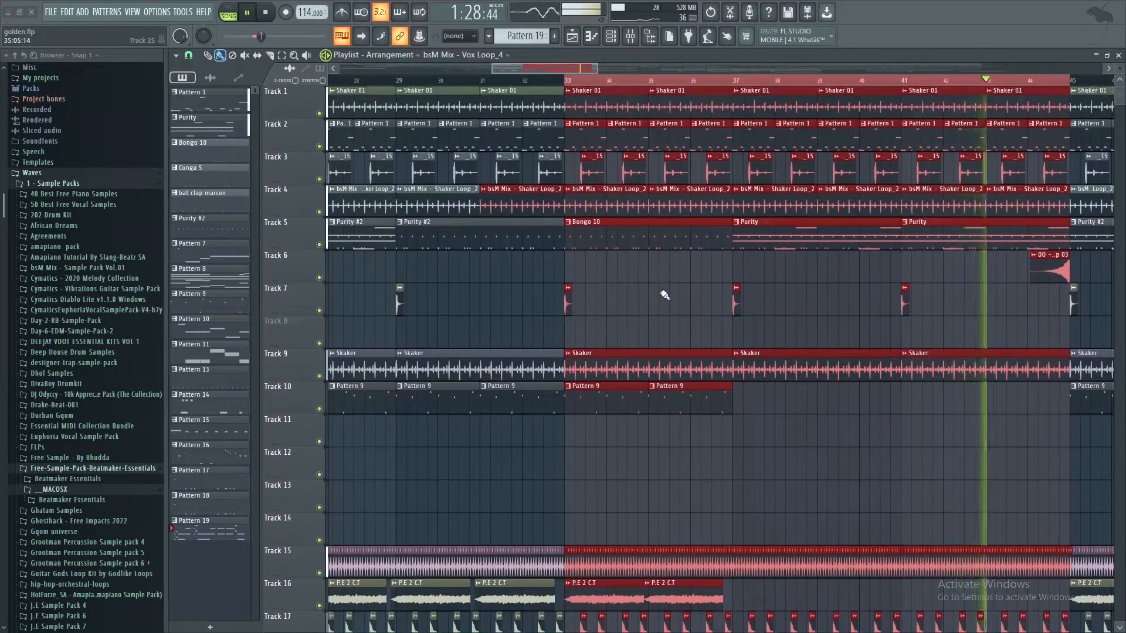
scroll(664, 295, down, 12)
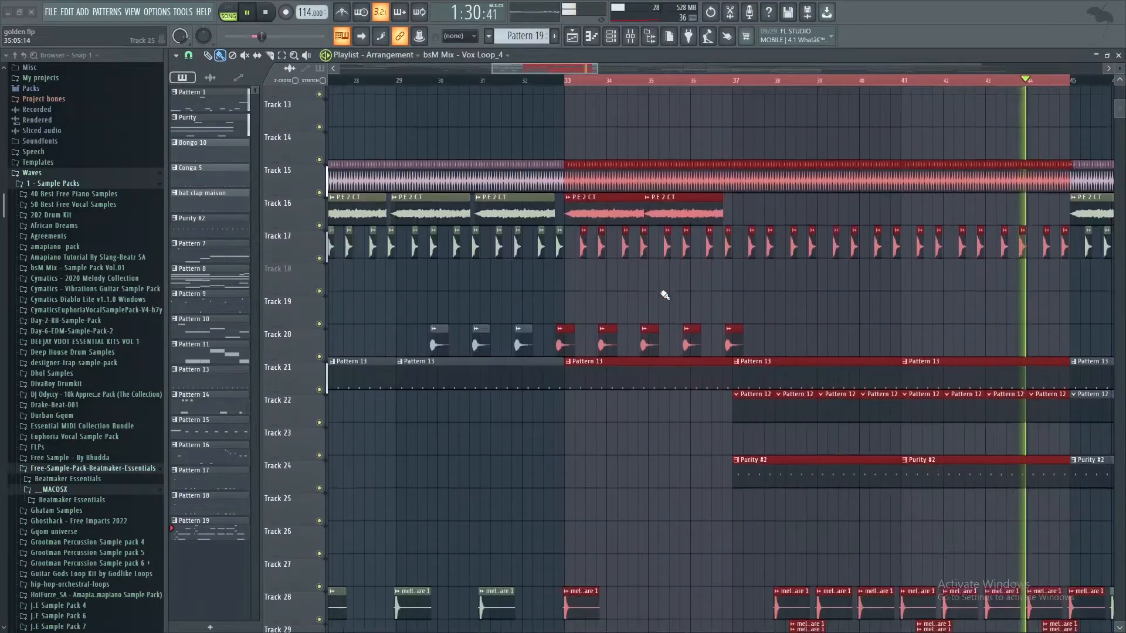
Step: Play the intro from bar 1, examine its clips in bars 1 to 9 across the tracks, and stop playback
click(249, 14)
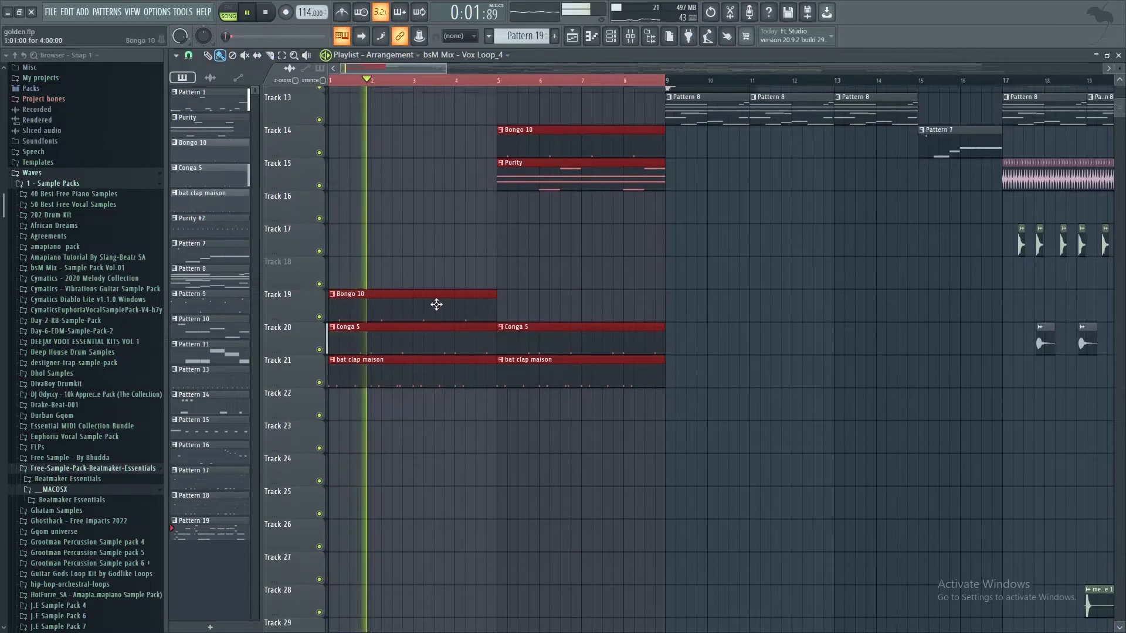
scroll(431, 305, up, 12)
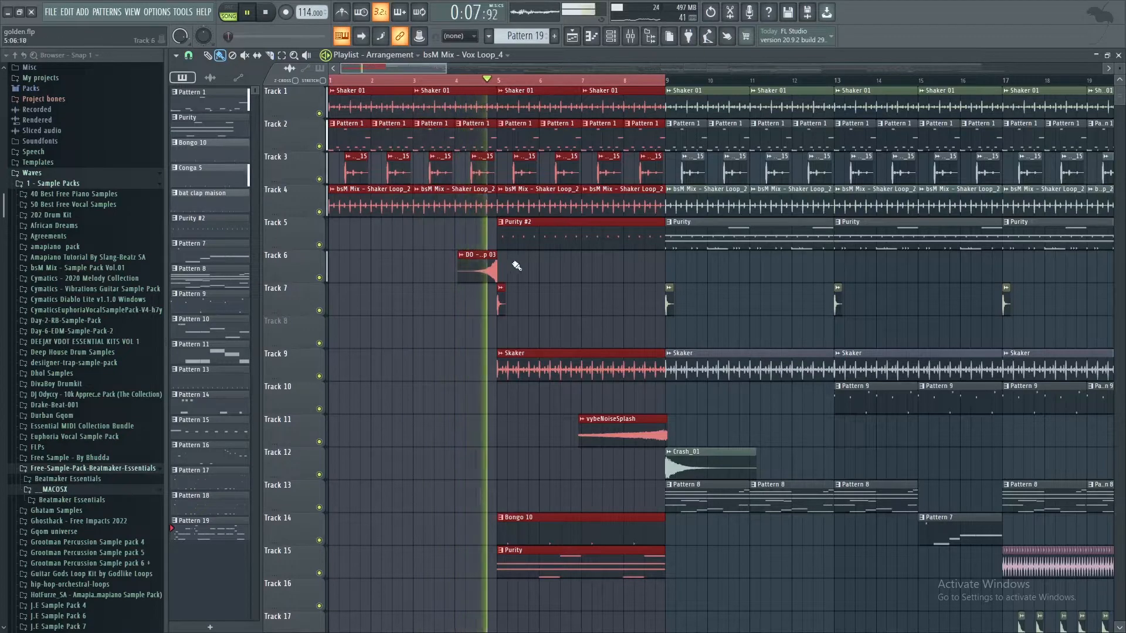
scroll(525, 305, down, 4)
scroll(527, 308, down, 2)
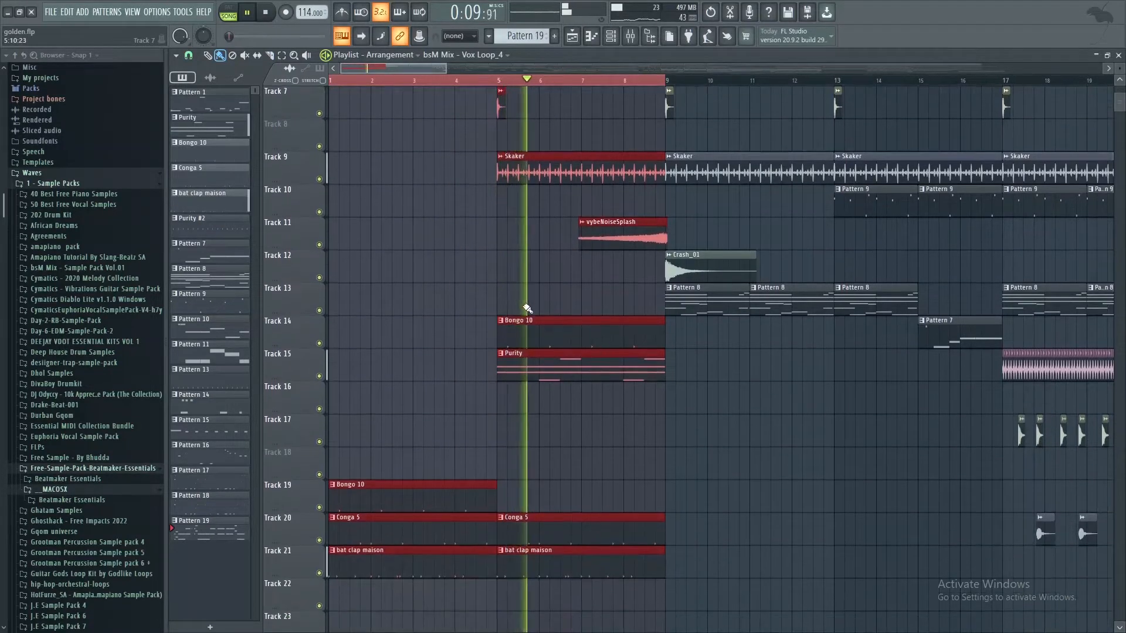
scroll(527, 308, up, 4)
scroll(527, 309, up, 2)
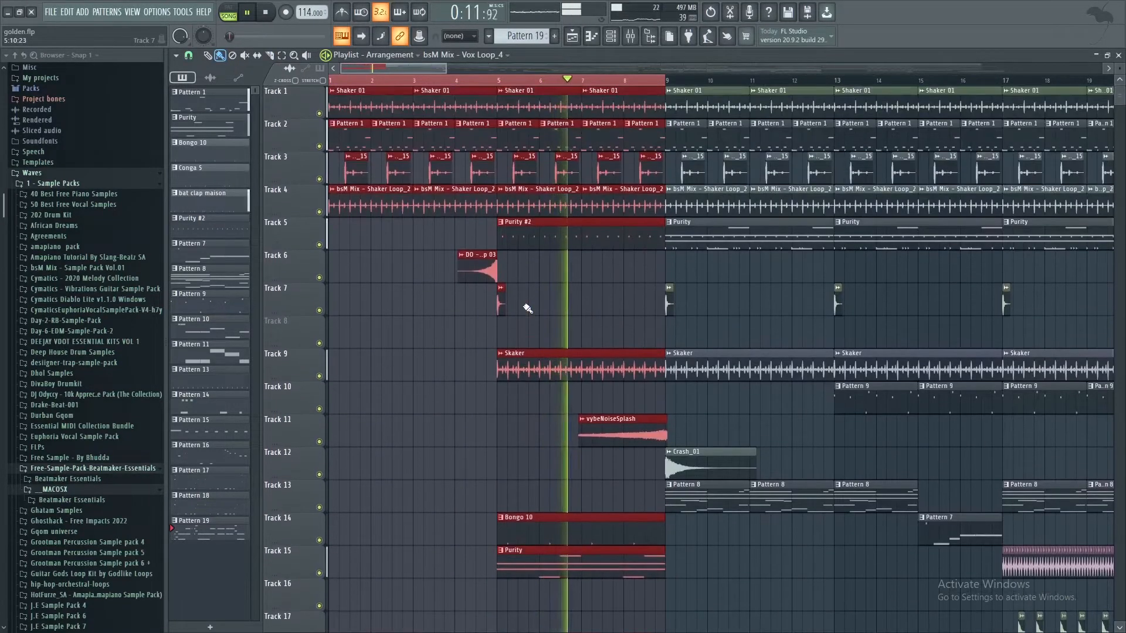
scroll(527, 309, down, 3)
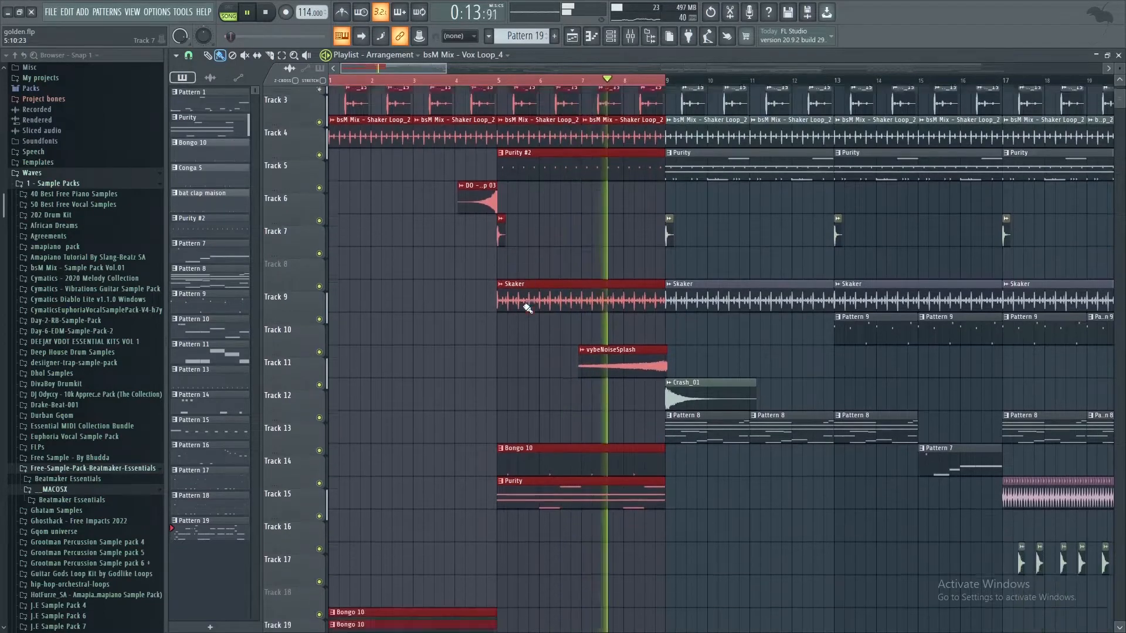
scroll(528, 309, up, 3)
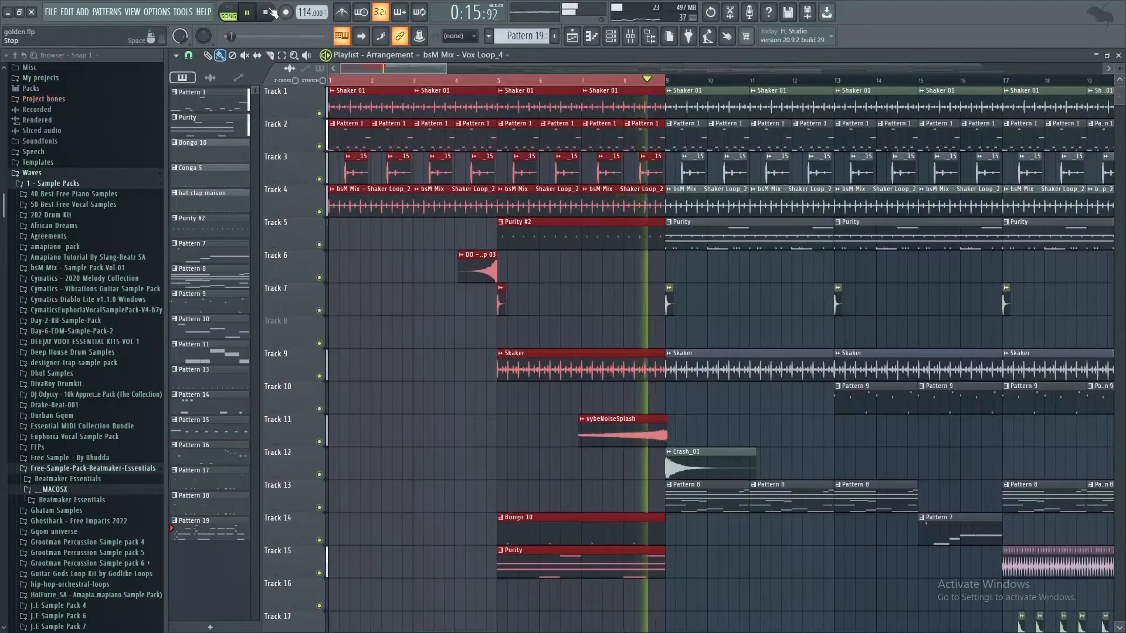
click(265, 12)
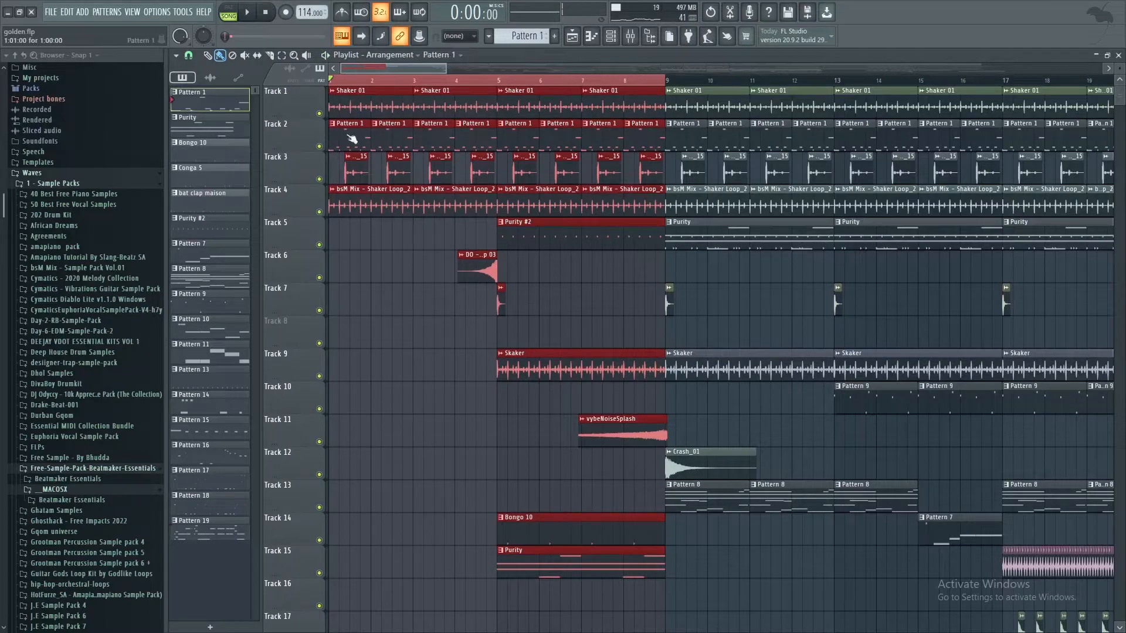
Step: Open Pattern 1 from the playlist, show its steps in the channel rack, and play the pattern
double_click(352, 138)
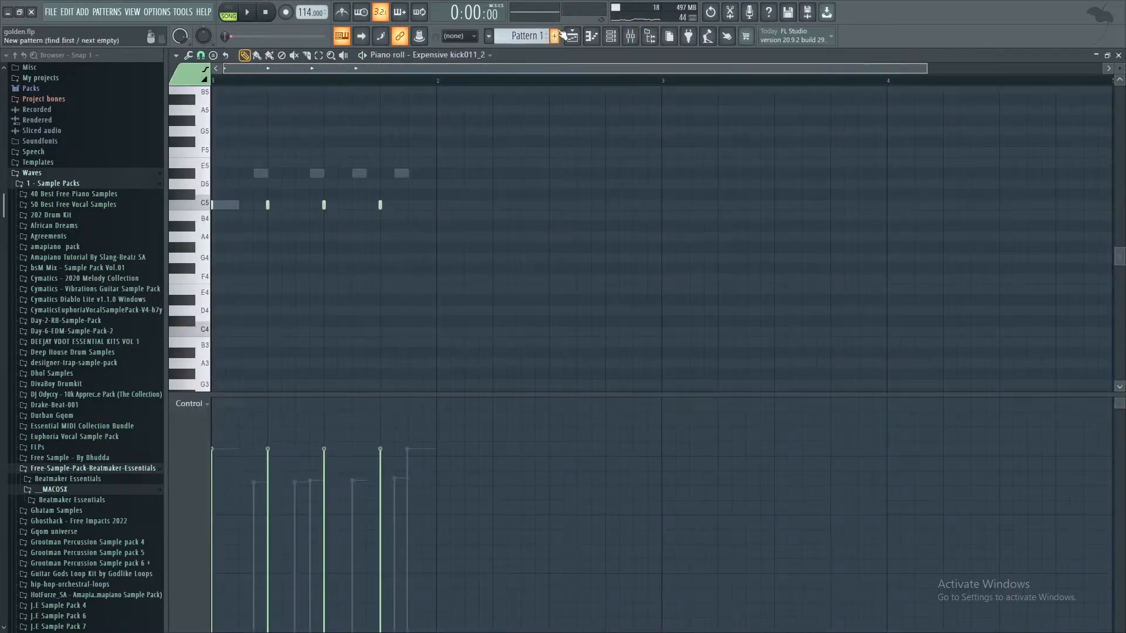
click(618, 37)
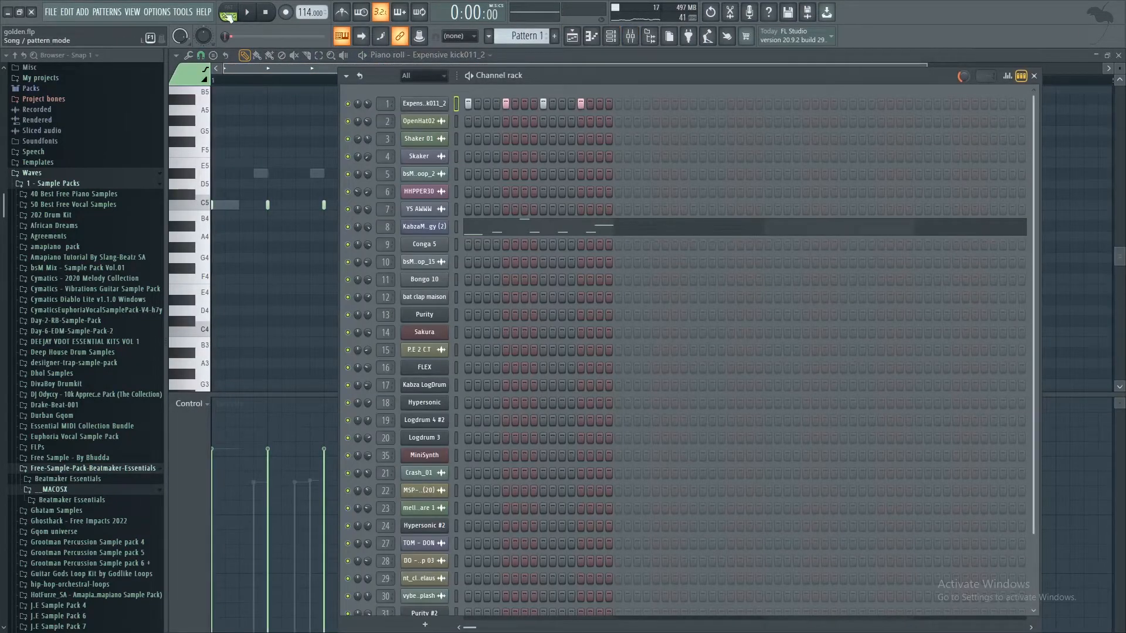
click(259, 13)
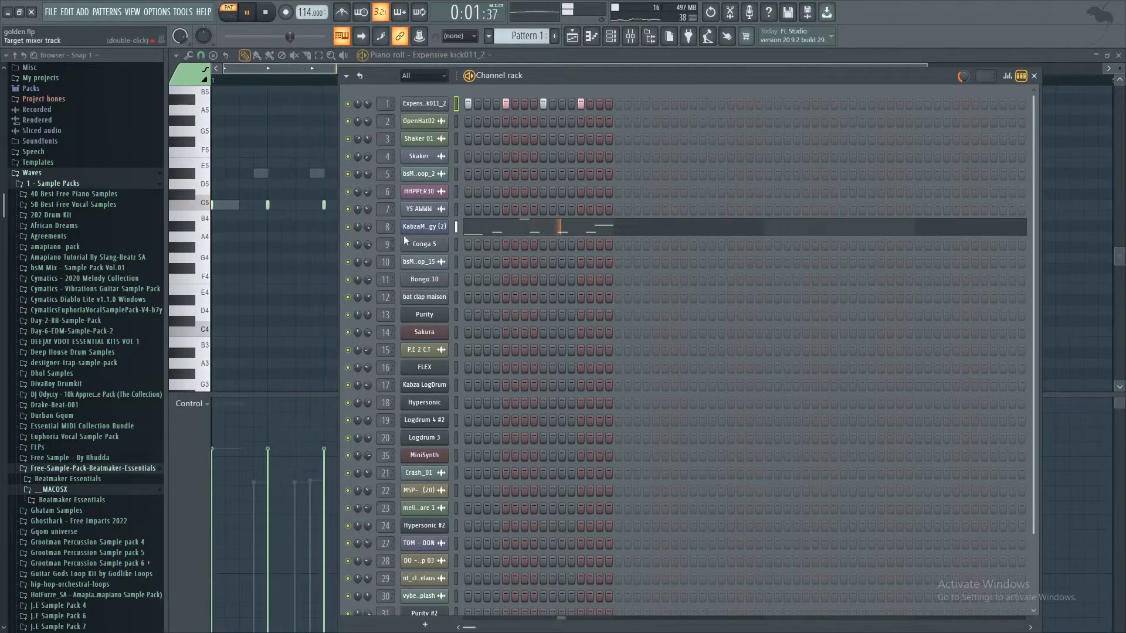
Step: Inspect the KabzaMaphorisa loop channel's slicer settings and its piano roll notes, ending with playback stopped
click(424, 227)
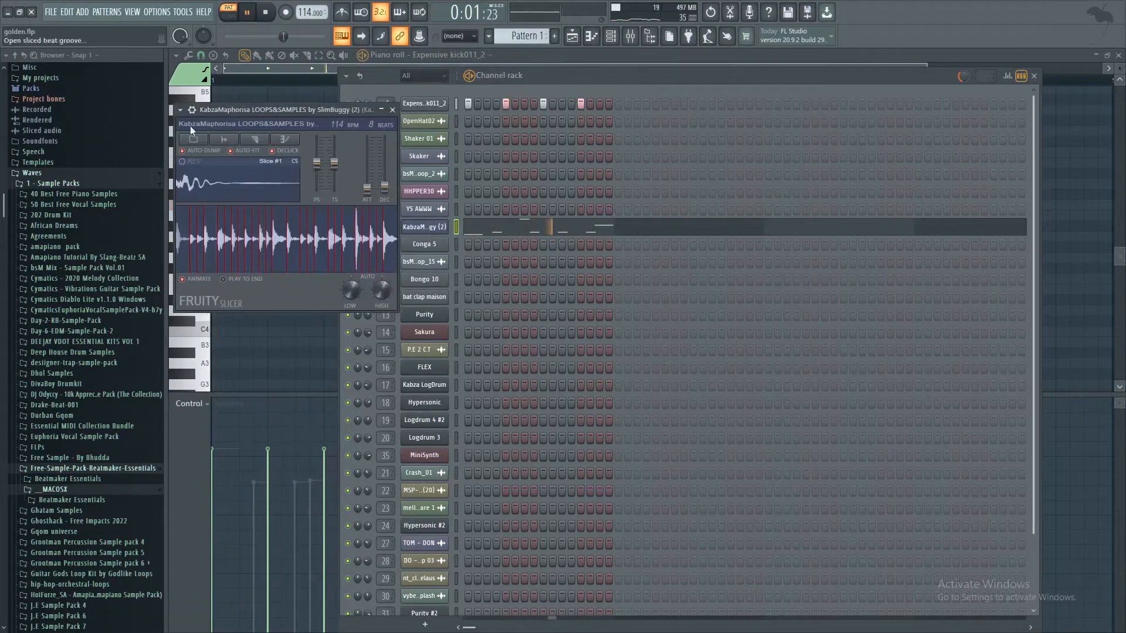
click(393, 110)
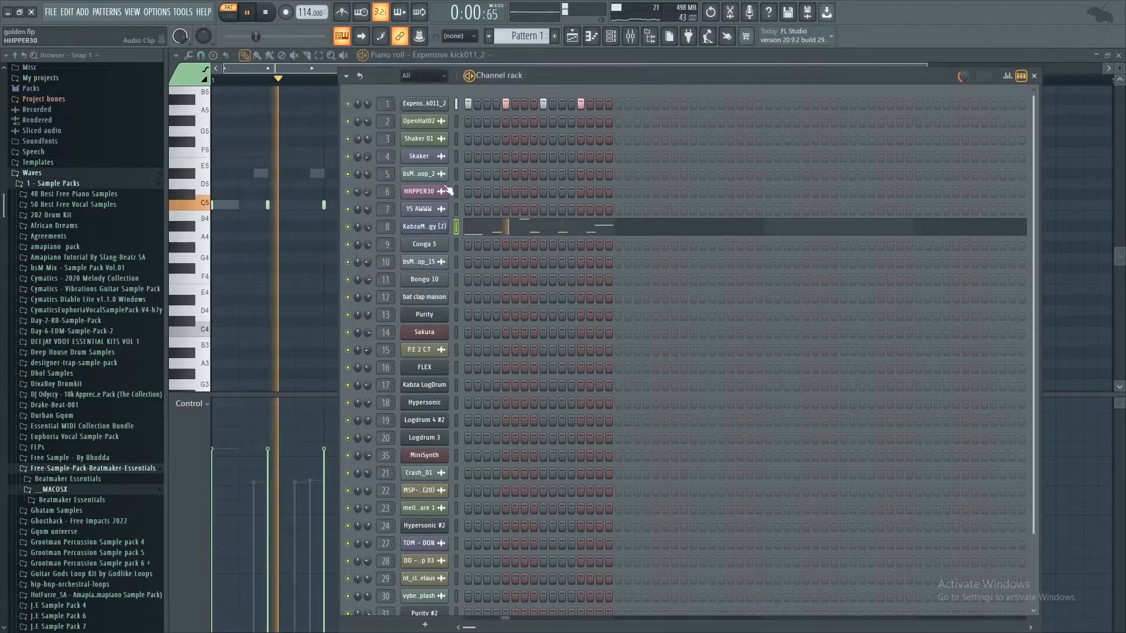
click(477, 230)
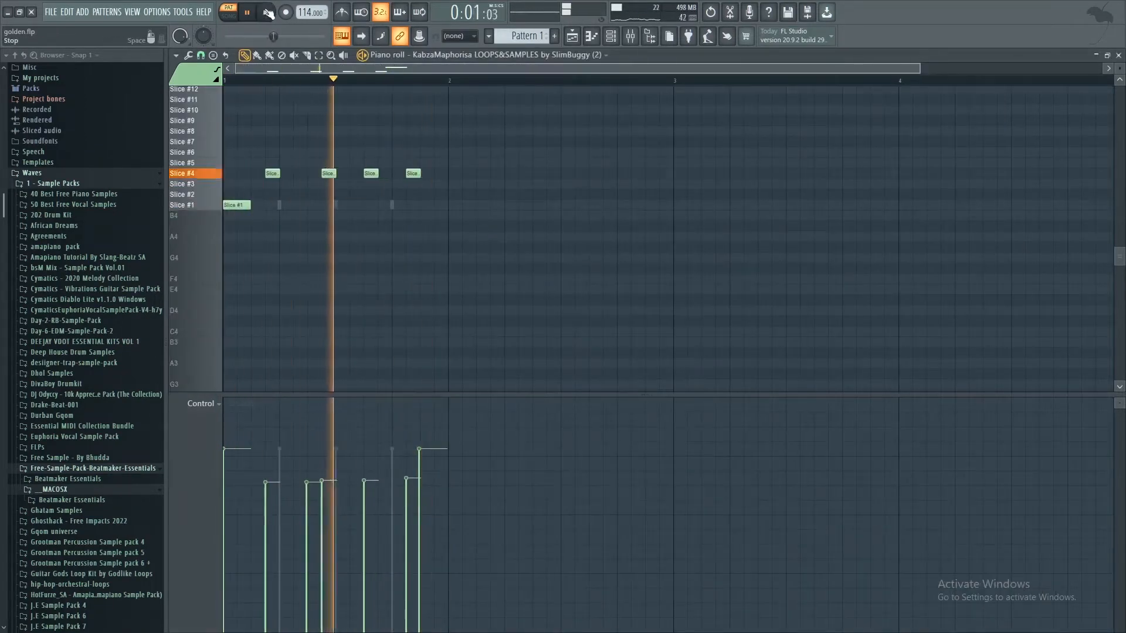
key(space)
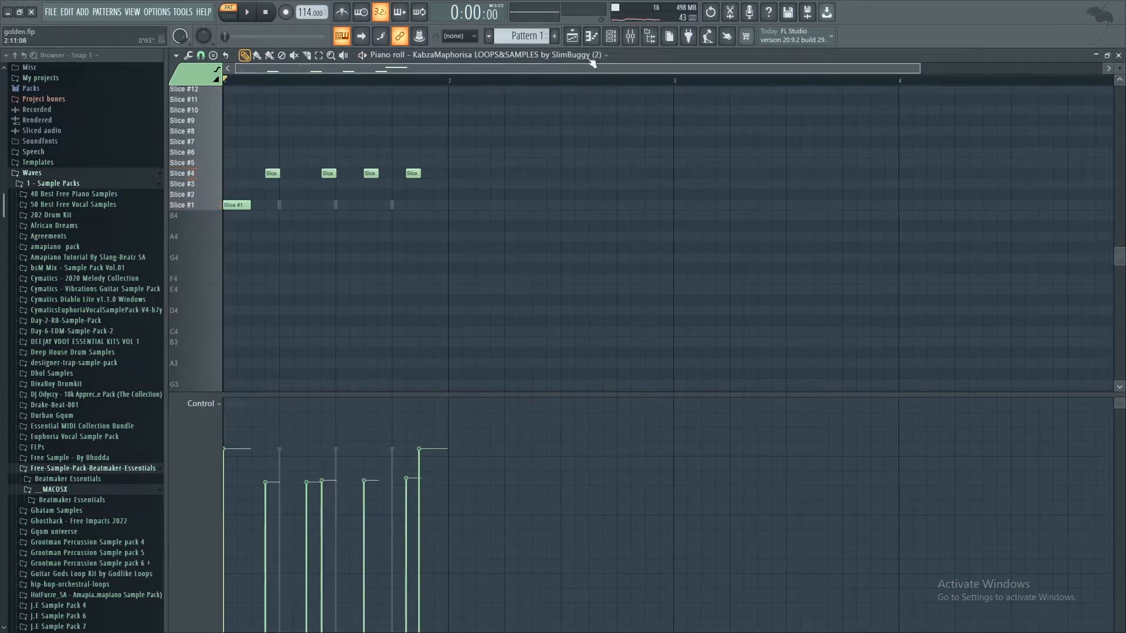
Step: Show Pattern 1's channel rack steps again, restart its playback, and return to the playlist
click(610, 37)
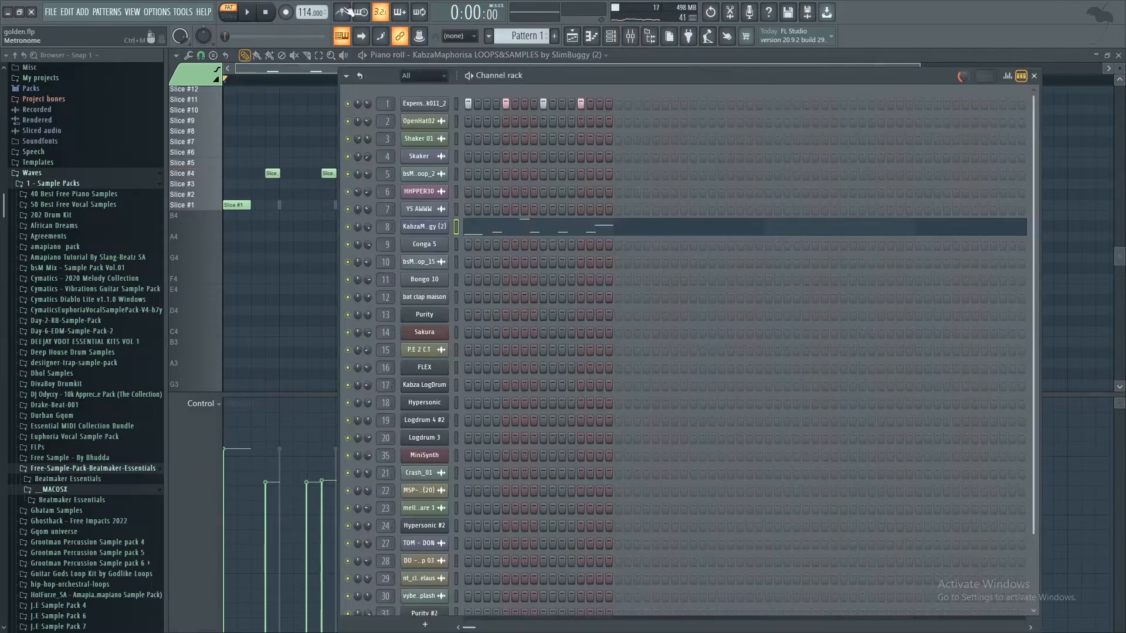
click(245, 16)
click(573, 36)
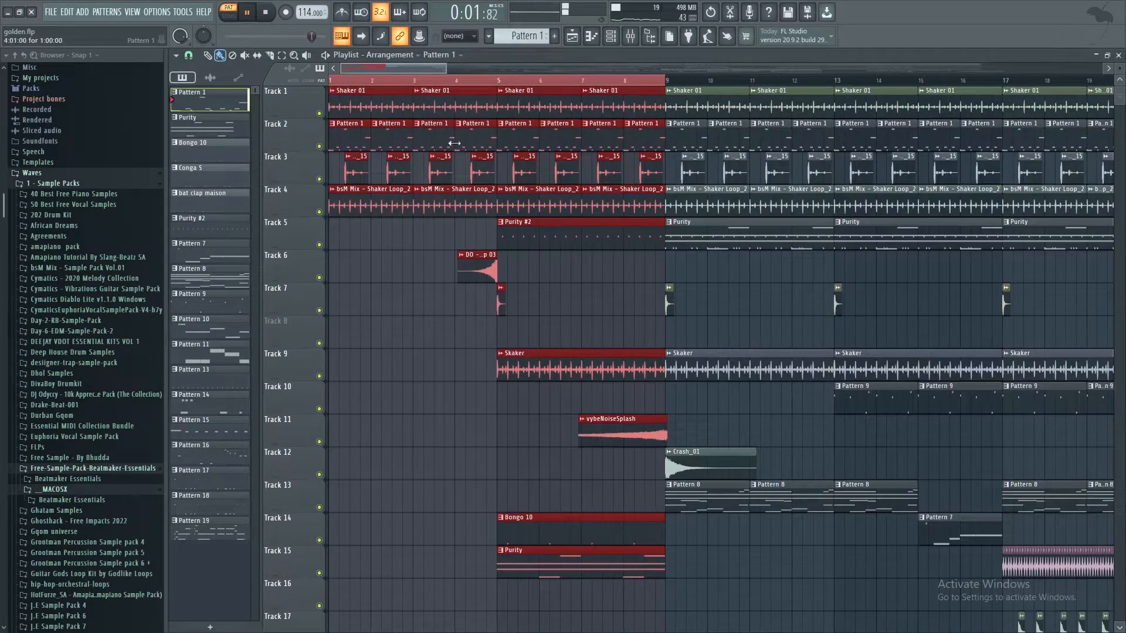
Step: Open the Bongo 10 pattern on Track 19, examine its piano roll notes and channel rack steps, and return to the playlist
scroll(364, 296, down, 5)
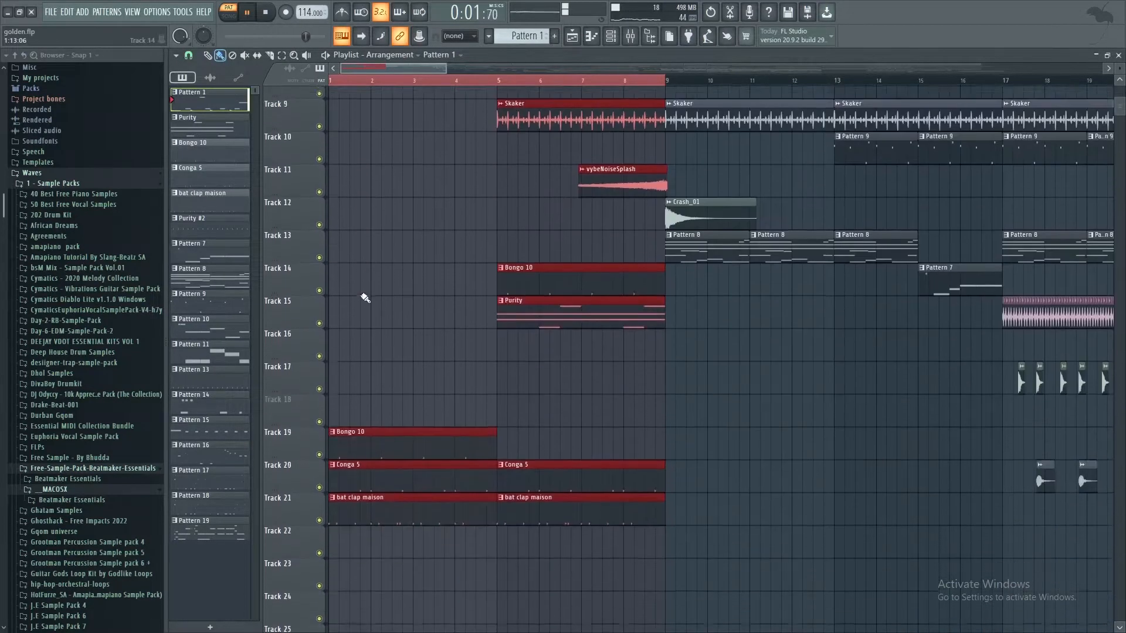
double_click(391, 360)
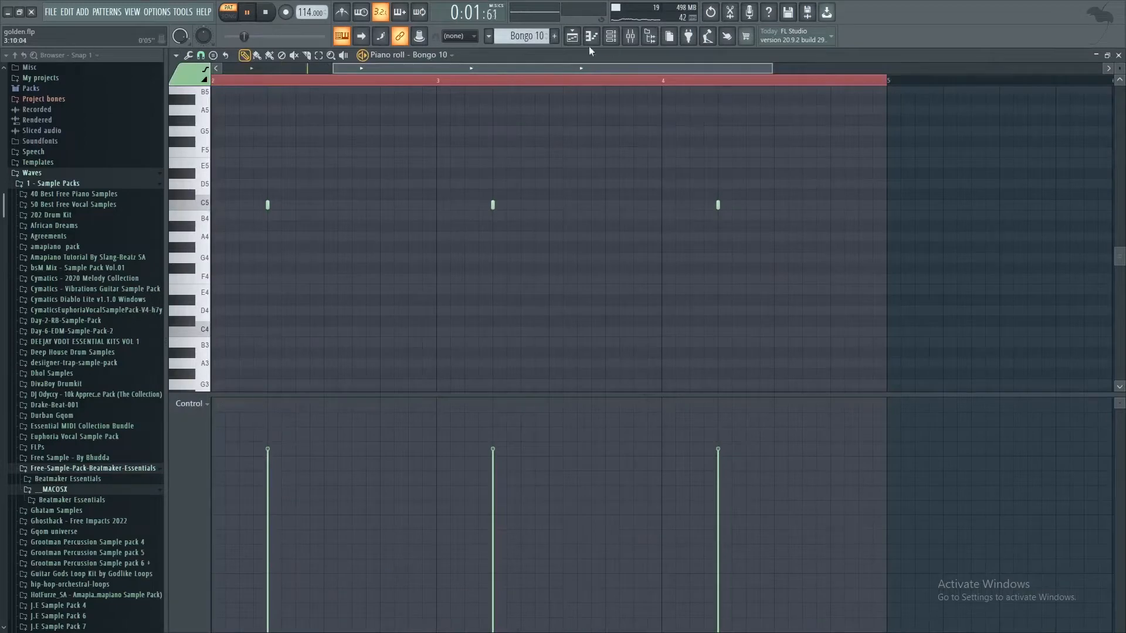
key(F6)
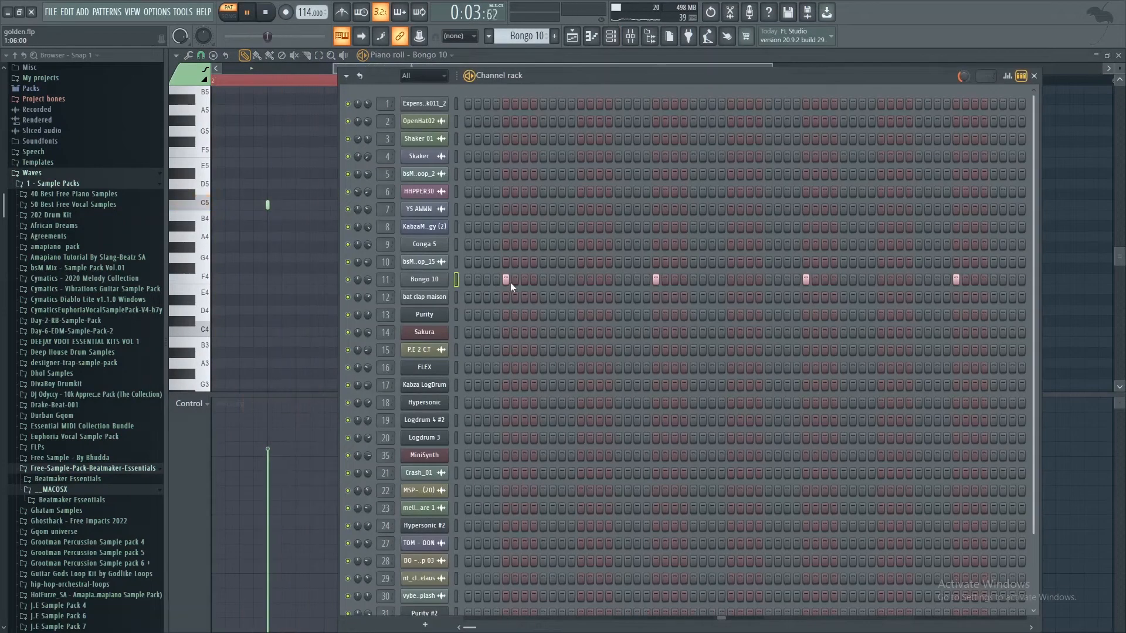
click(599, 38)
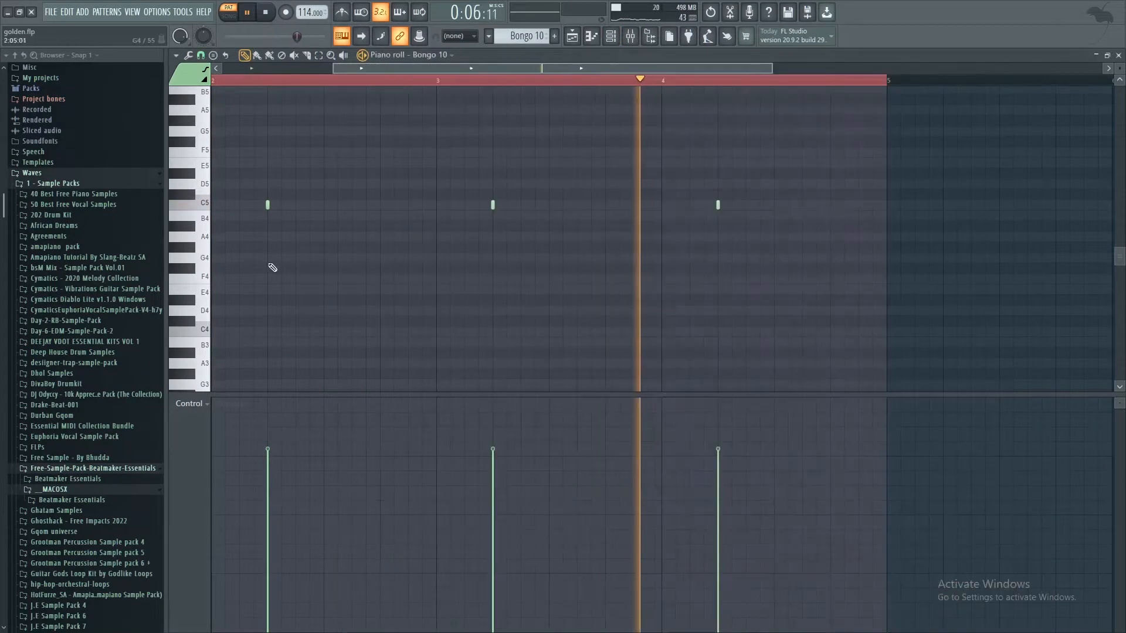
click(598, 37)
click(573, 37)
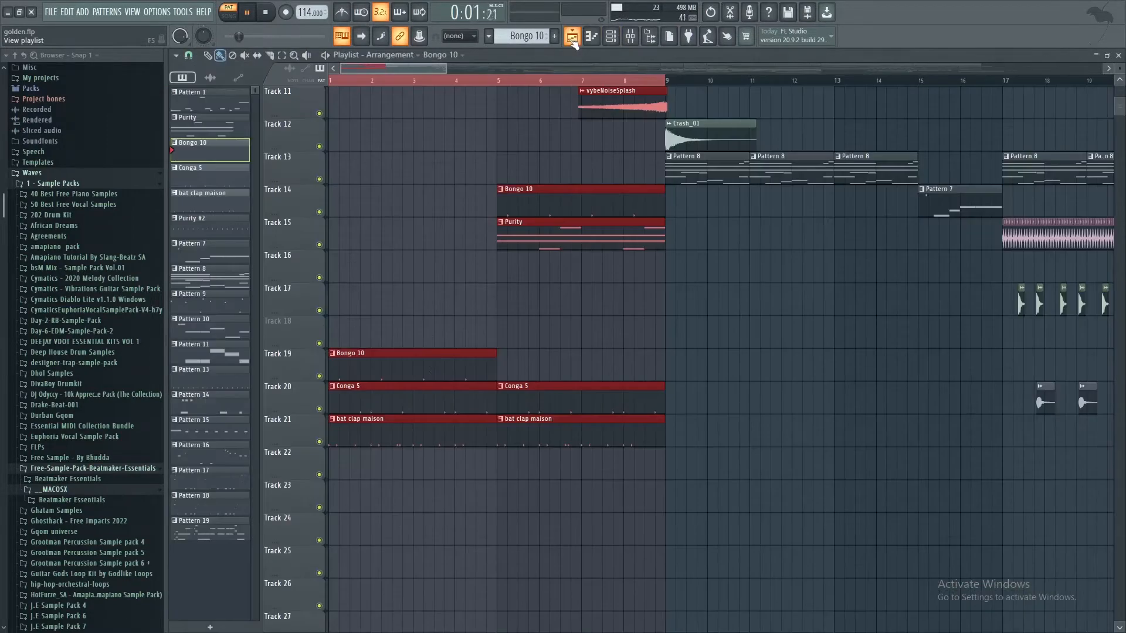
Step: Open the Conga 5 pattern on Track 20, examine its notes, channel steps and sampler settings, and return to the playlist
double_click(370, 405)
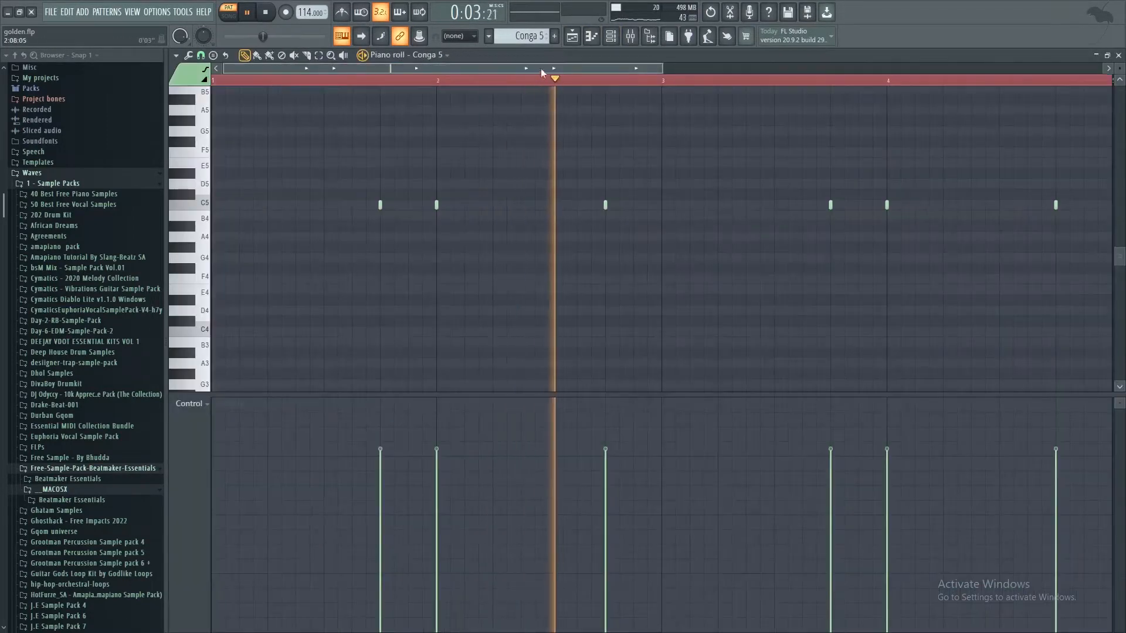
click(612, 39)
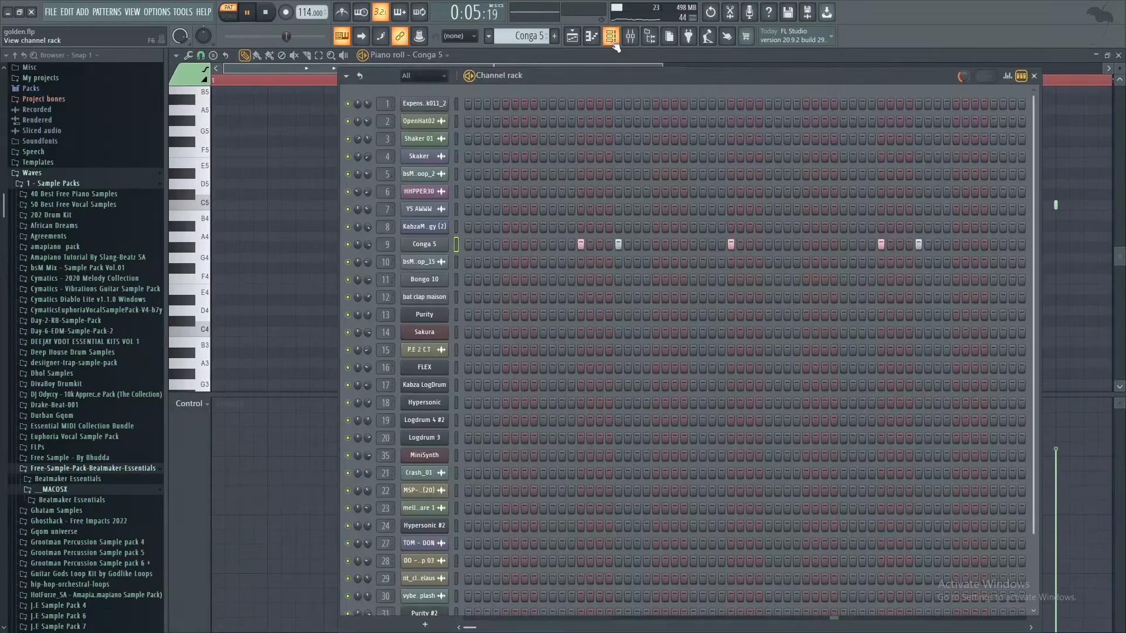
click(414, 248)
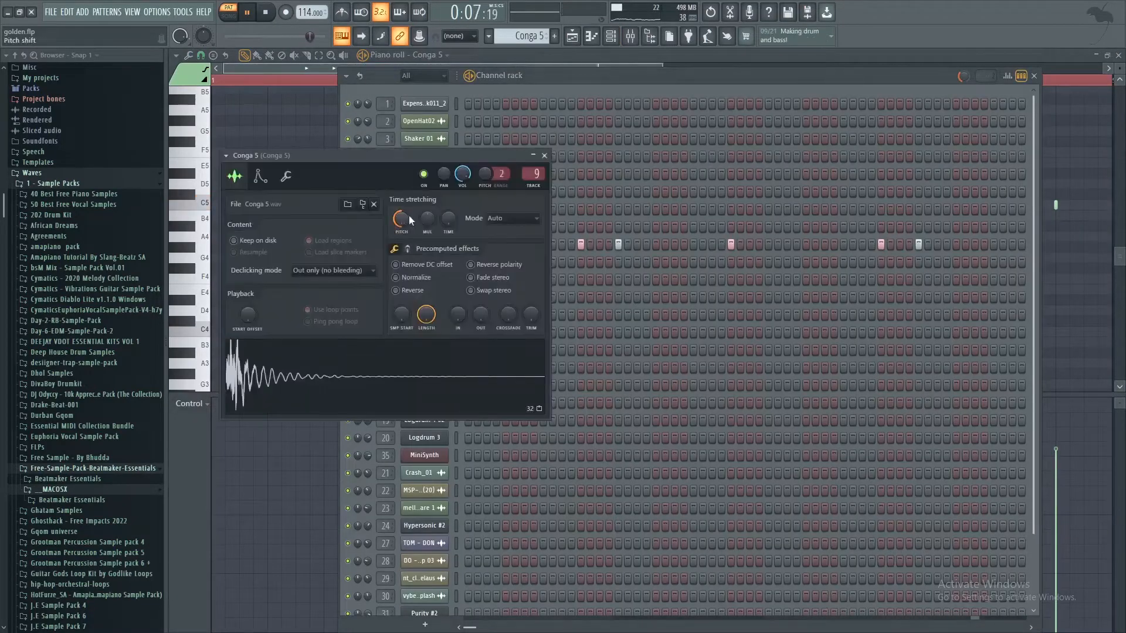
click(545, 155)
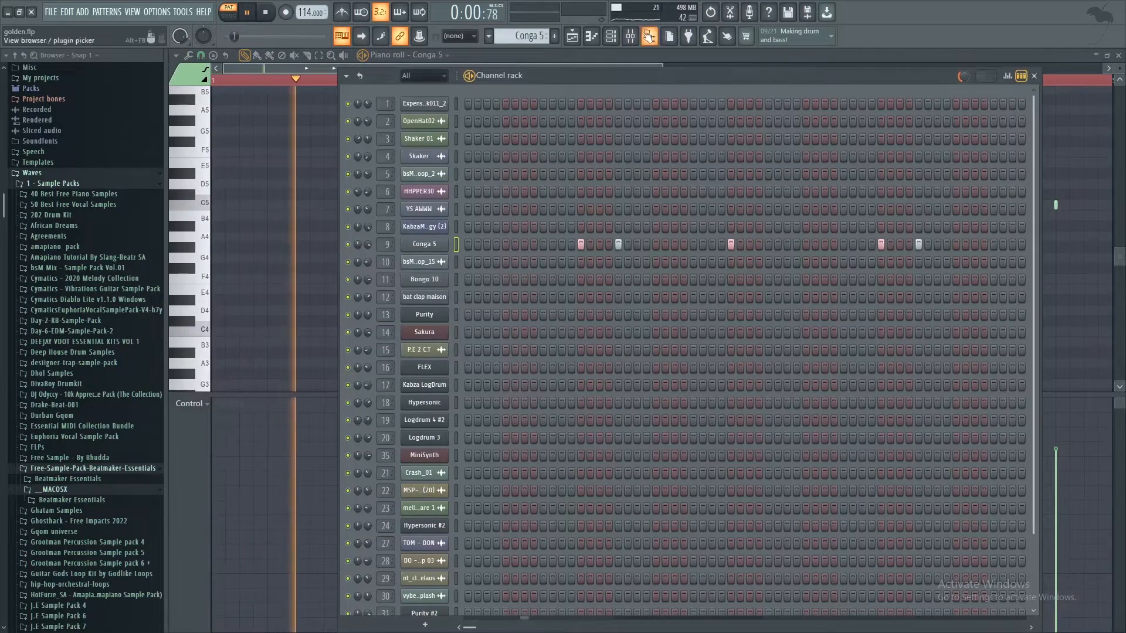
click(611, 39)
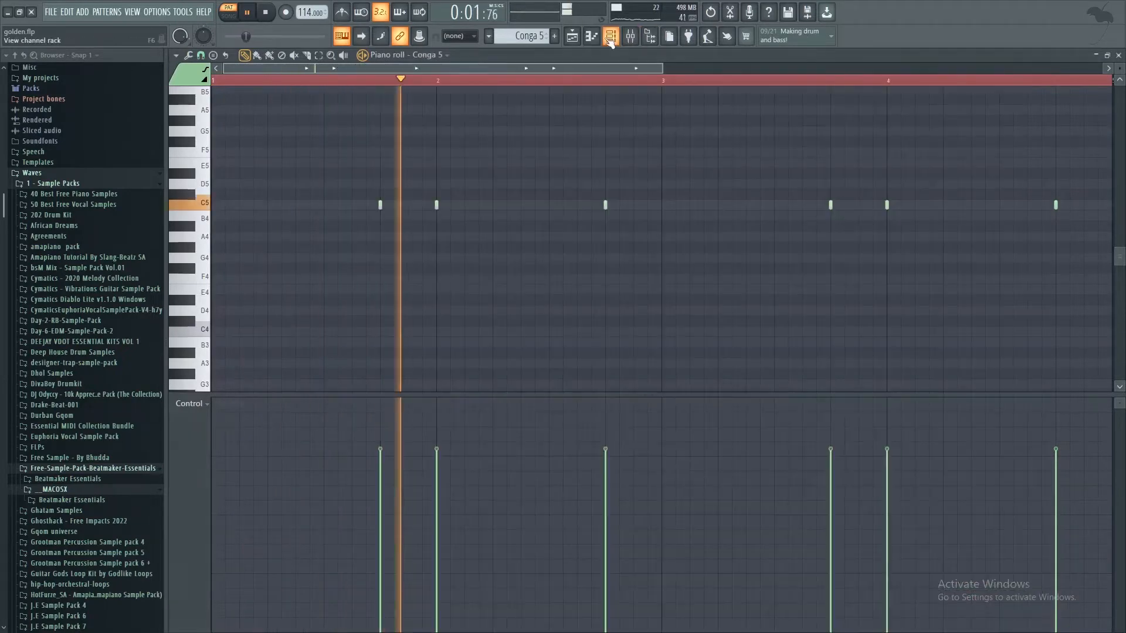
click(572, 37)
Step: Open the bat clap maison pattern on Track 21, examine its notes, steps and sampler settings, and return to the playlist
double_click(444, 438)
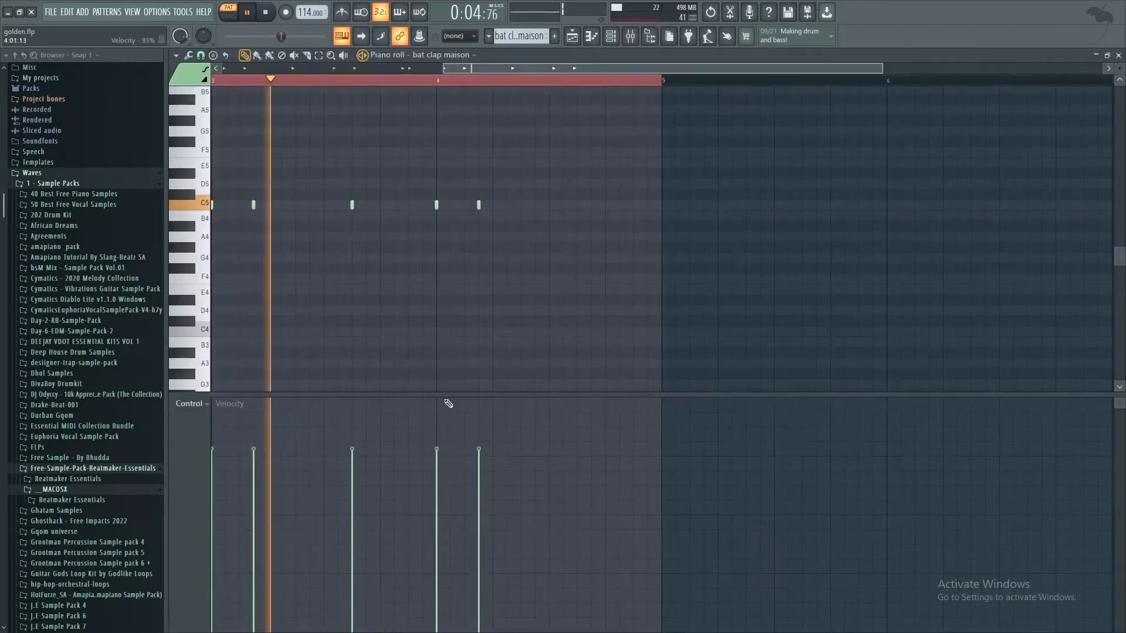
click(609, 39)
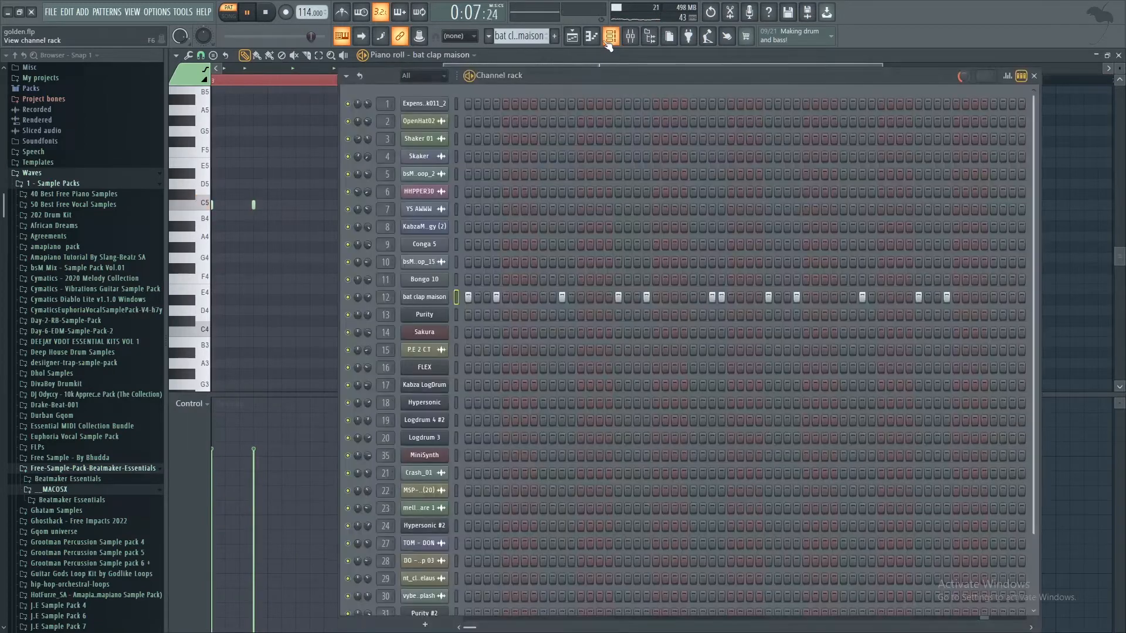
click(419, 302)
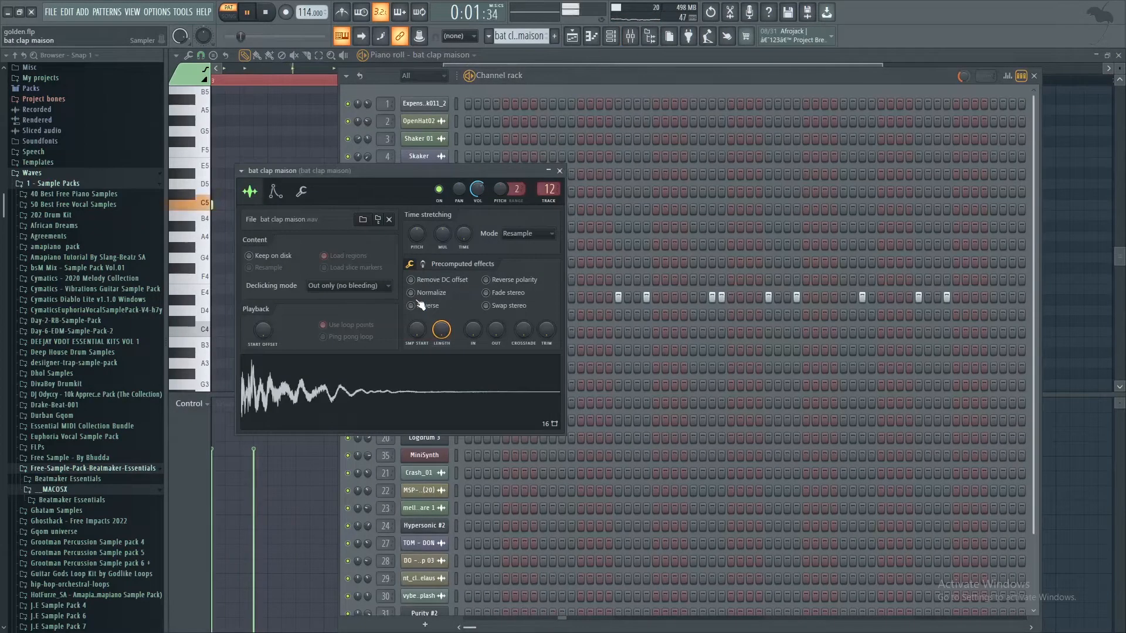
click(559, 171)
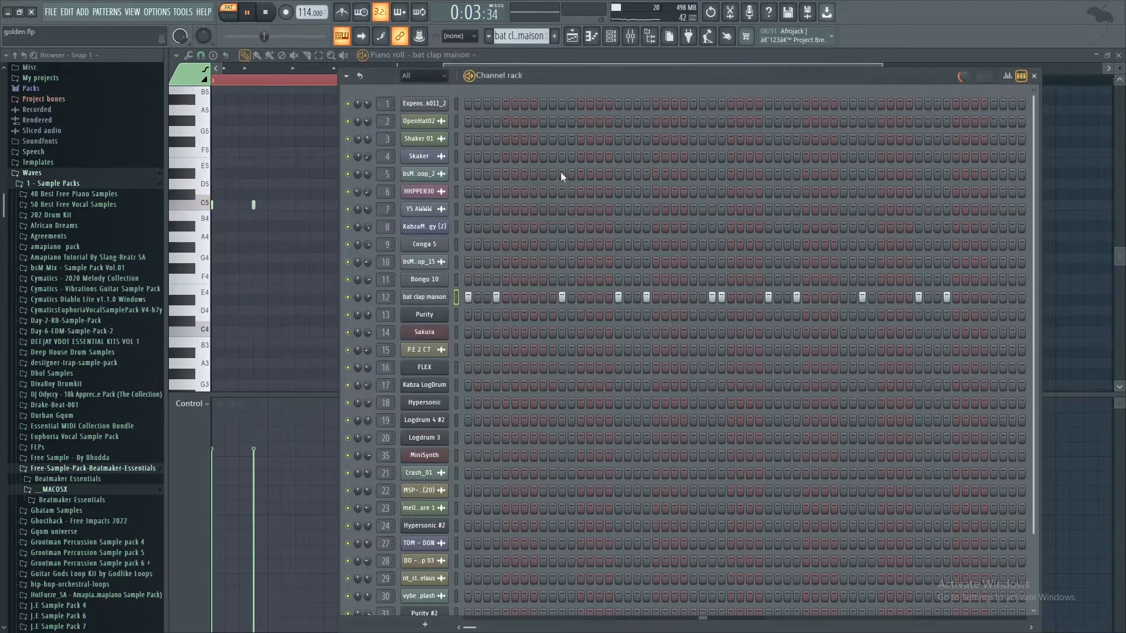
click(581, 40)
scroll(344, 113, up, 5)
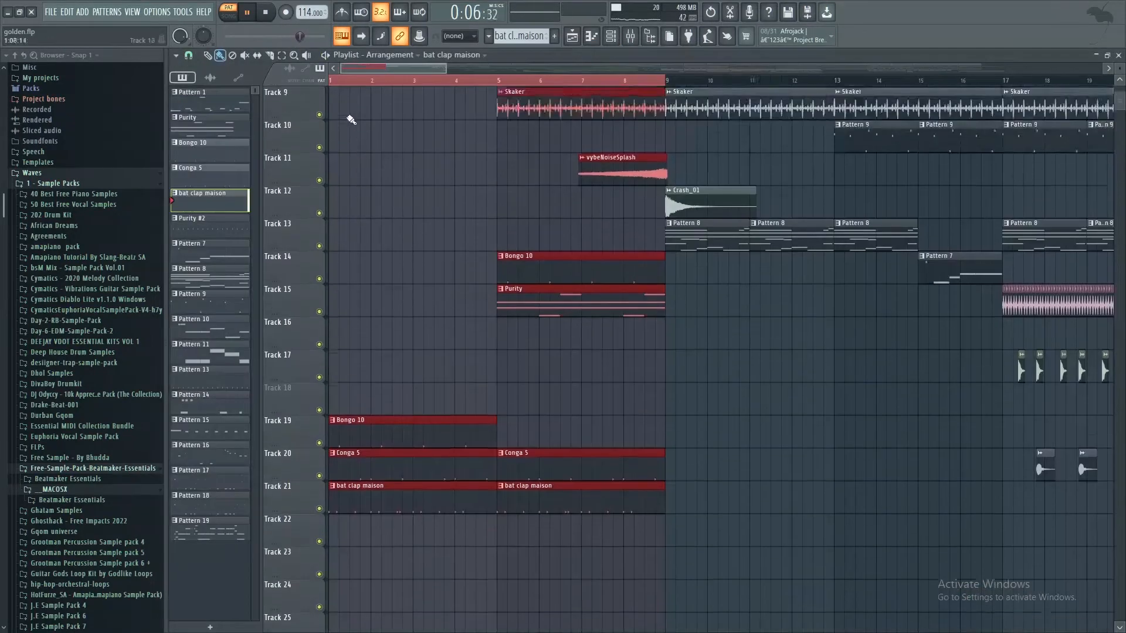
Step: Play the arrangement from bar 1 in song mode and mute Tracks 2, 19, 20 and 21
click(358, 201)
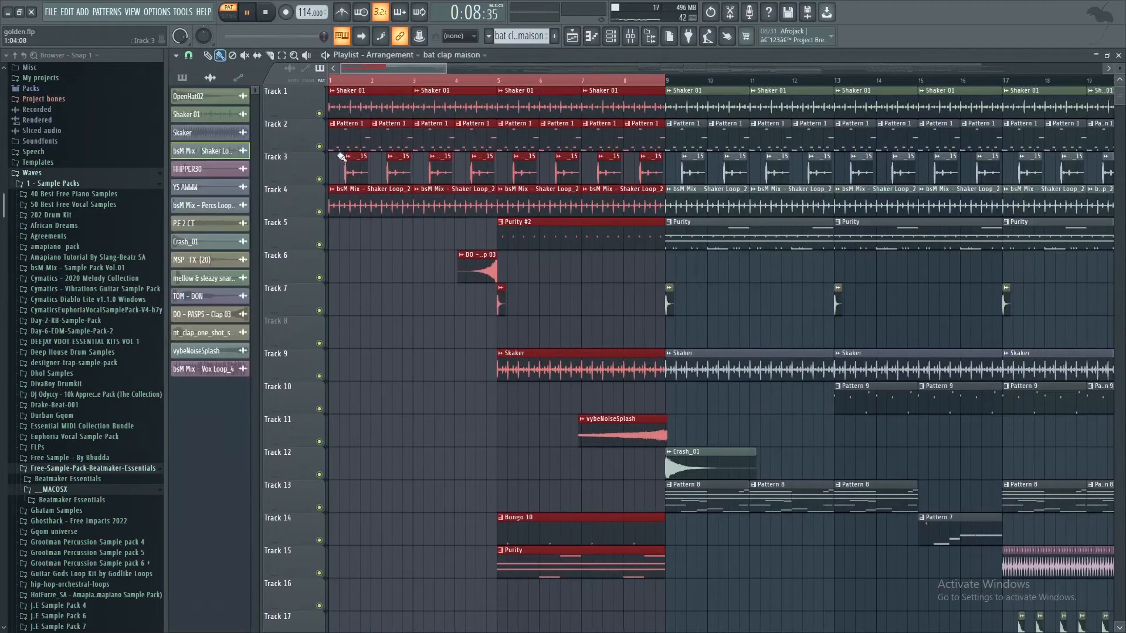
click(335, 82)
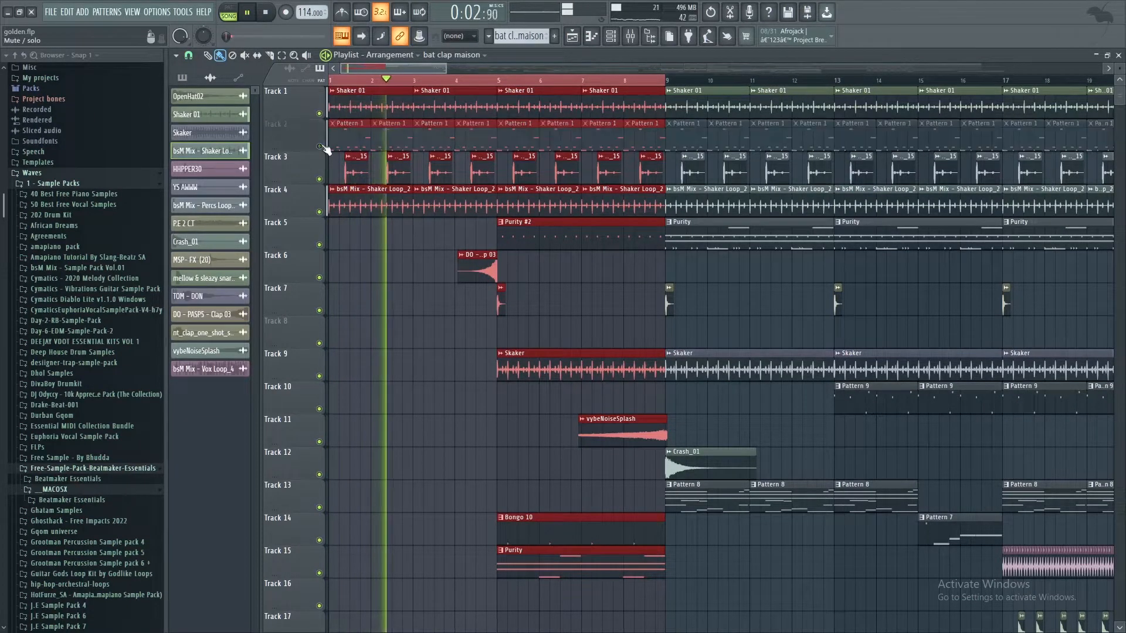
scroll(328, 474, down, 4)
click(319, 475)
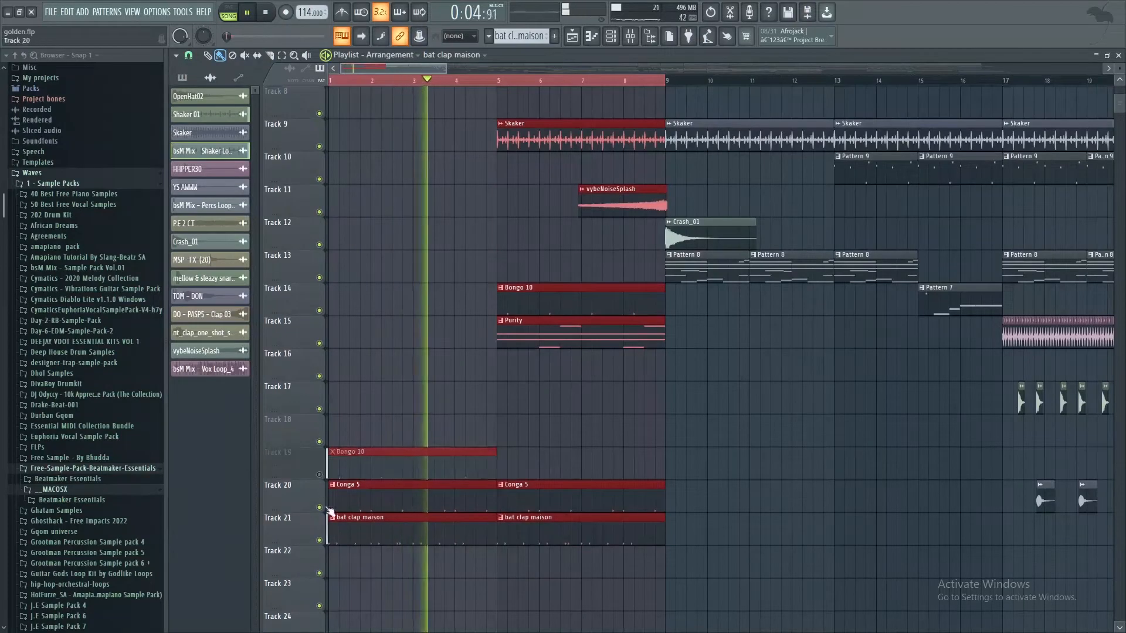
click(319, 507)
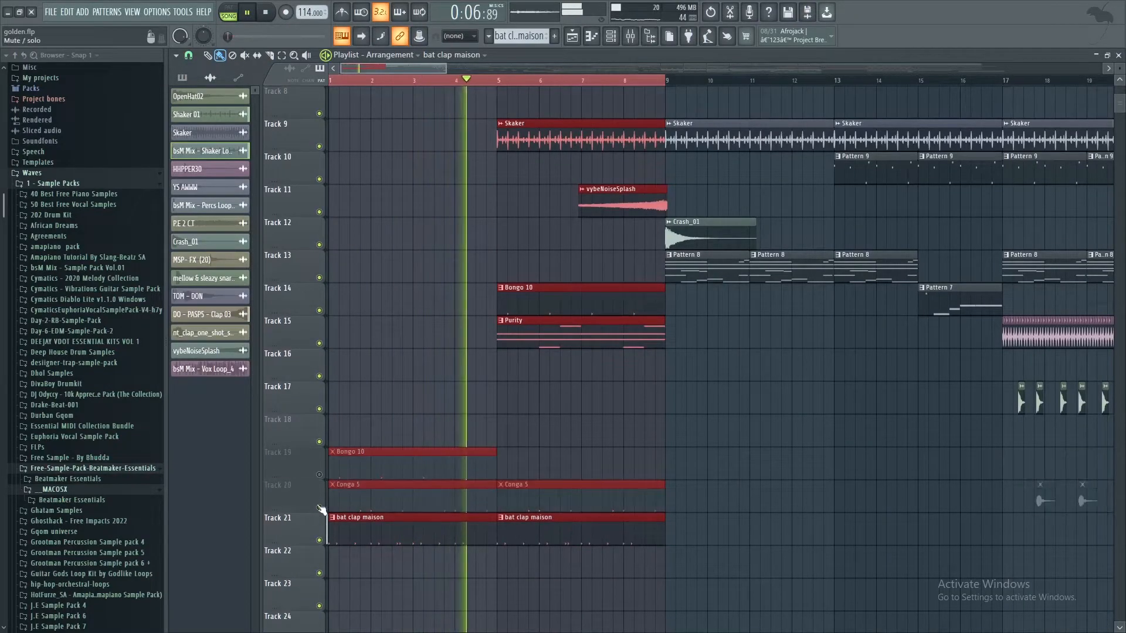
click(319, 540)
Step: Mute Tracks 1, 4 and 5 so the percussion loop on Track 3 is heard alone in the opening bars
scroll(378, 282, up, 4)
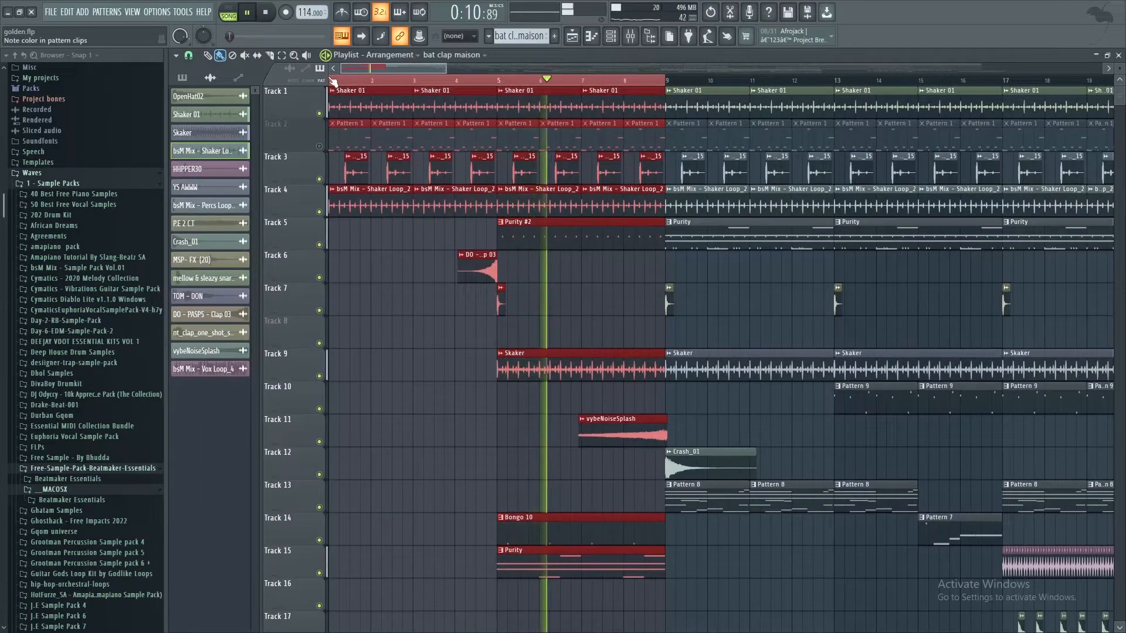
click(319, 113)
click(319, 211)
scroll(385, 296, down, 3)
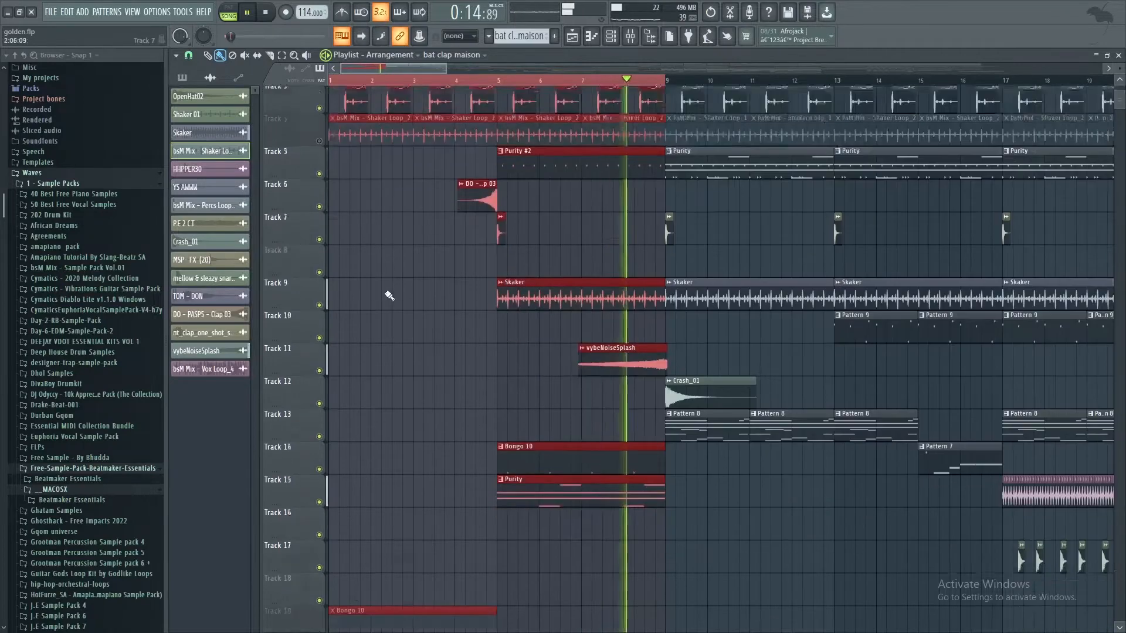
scroll(366, 108, up, 1)
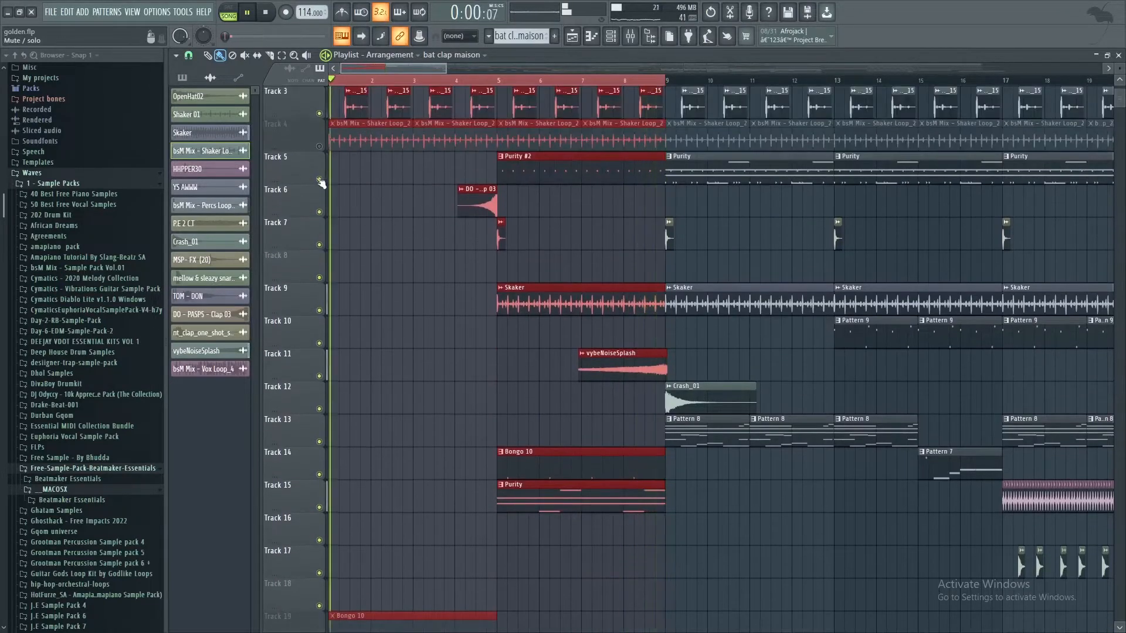
scroll(377, 340, down, 3)
scroll(377, 339, up, 7)
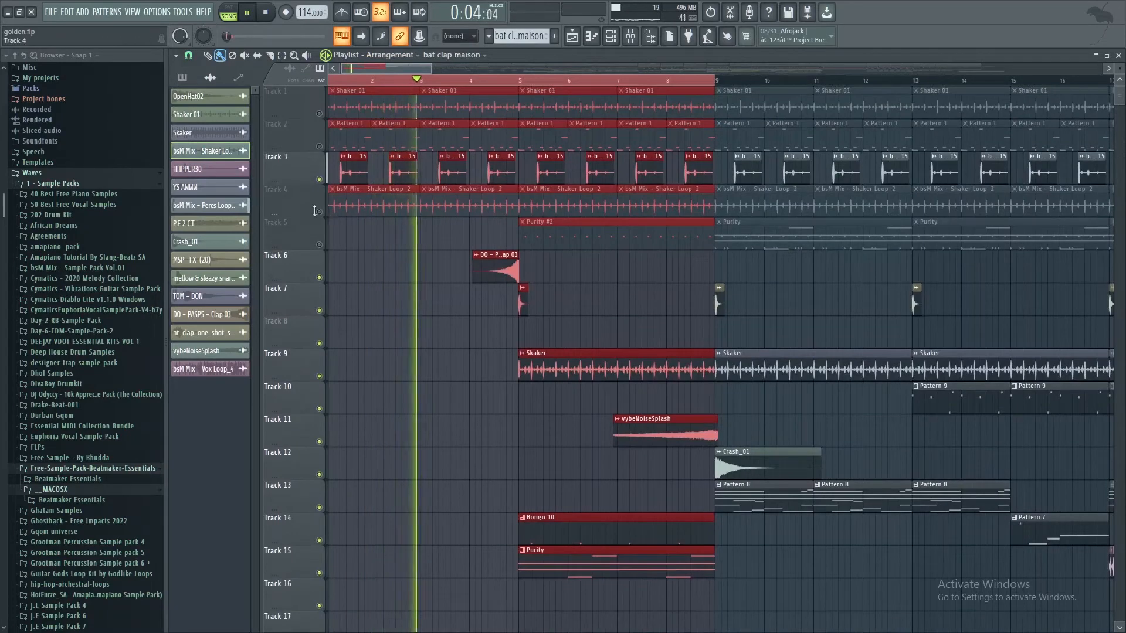
Step: Unmute Track 4, play its shaker loop, and examine the bsM Mix - Shaker Loop_2 clip's sampler settings
key(space)
click(319, 212)
key(space)
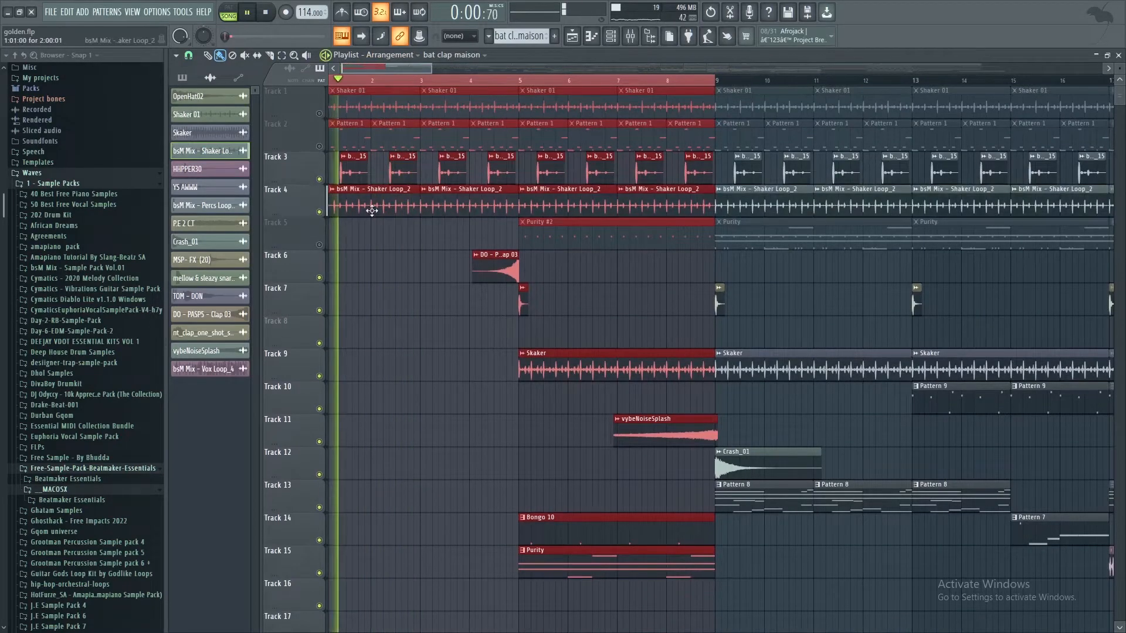
double_click(372, 212)
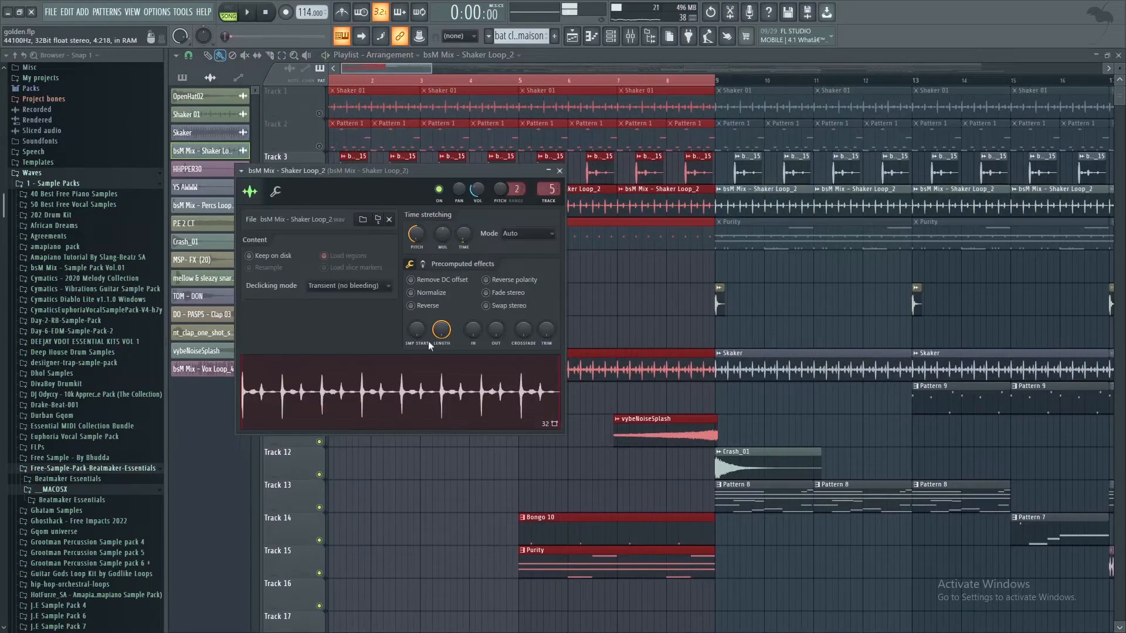
click(559, 171)
key(space)
key(space)
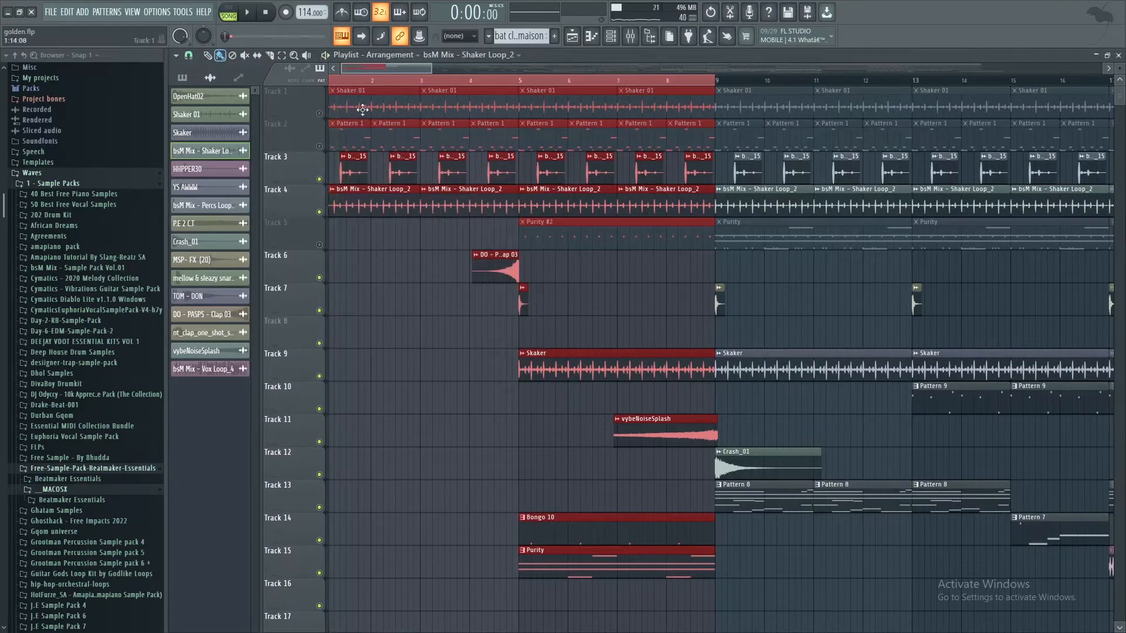
Step: Unmute Track 1, mute Tracks 3 and 4, and examine the Shaker 01 clip's sampler settings while it plays
double_click(363, 109)
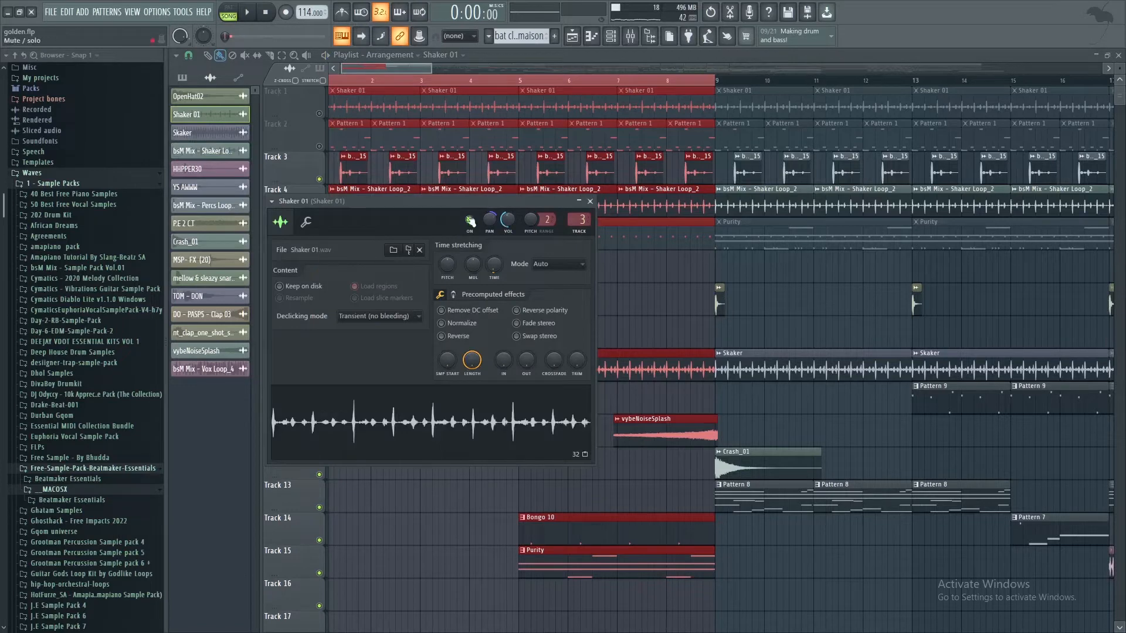
click(589, 202)
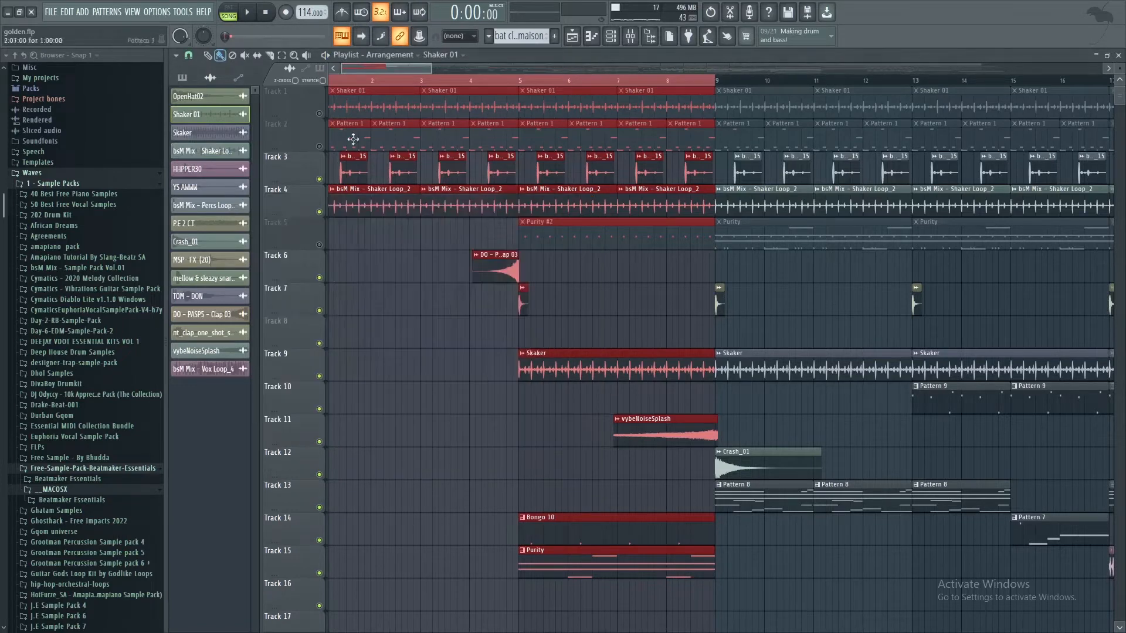
click(319, 114)
click(319, 212)
click(319, 179)
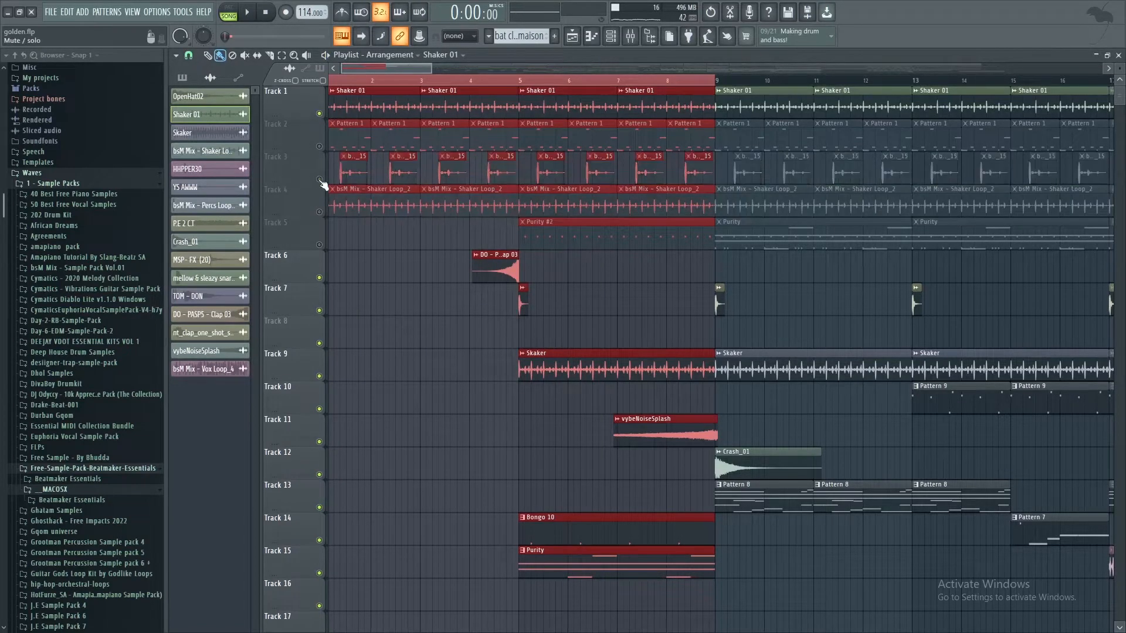
double_click(364, 103)
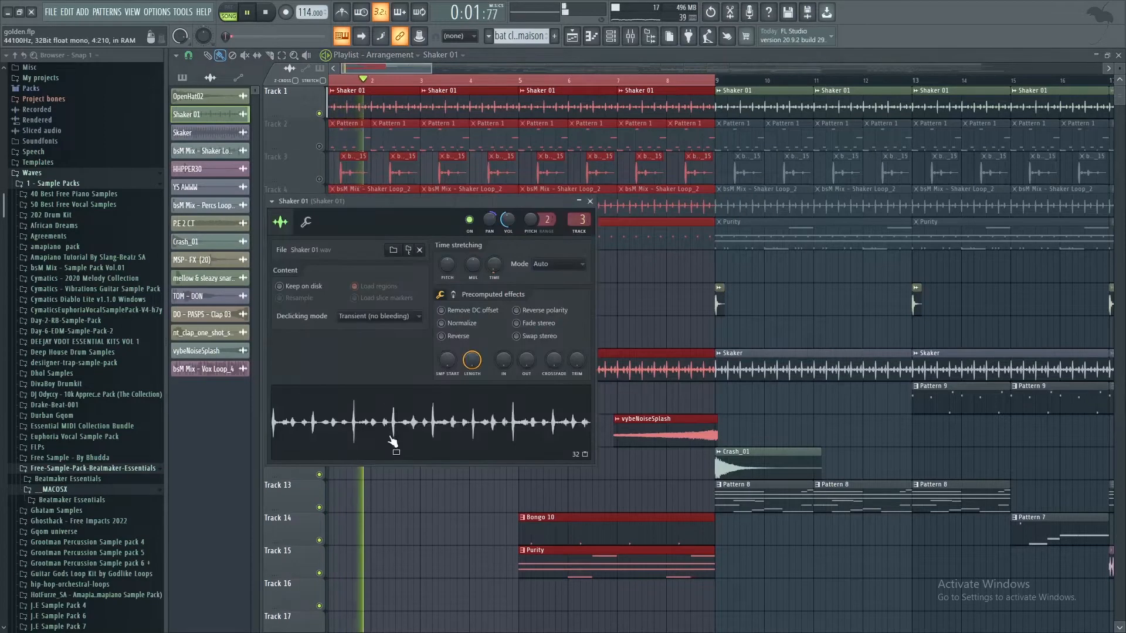
click(590, 201)
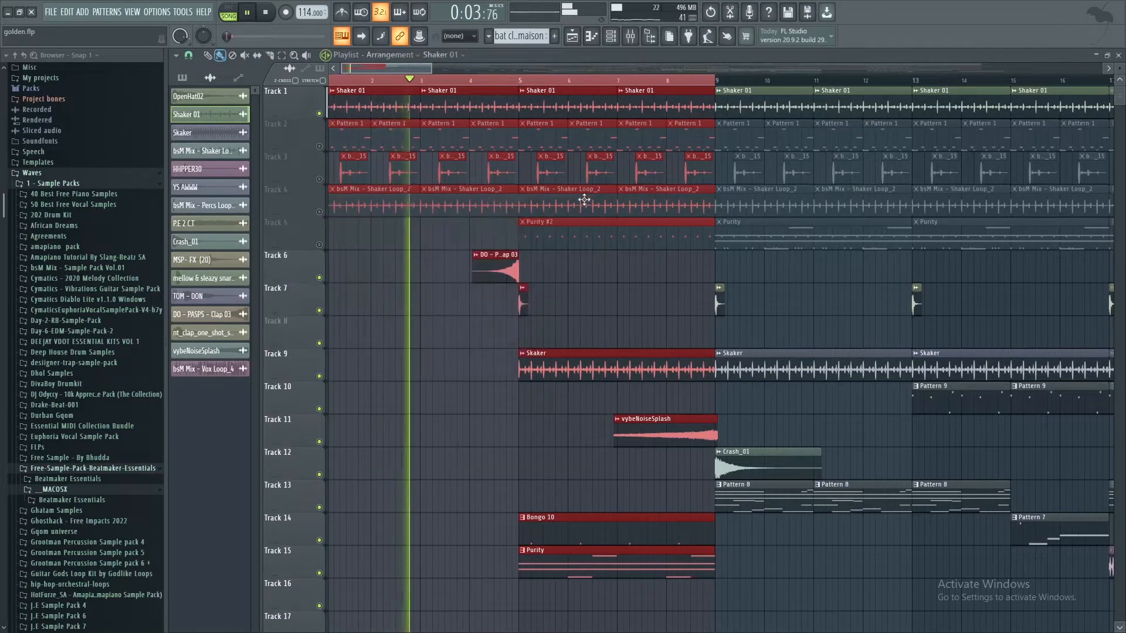
key(space)
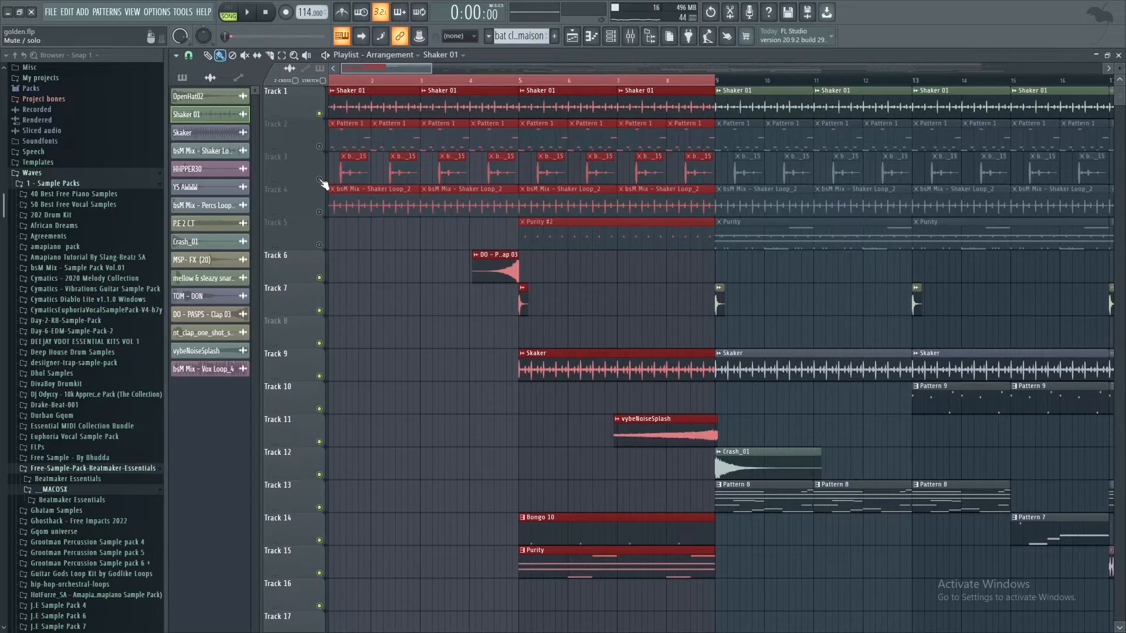
Step: Unmute Track 3 and examine the sampler settings of its bsM Mix - Percs Loop_15 clip
click(320, 180)
double_click(353, 174)
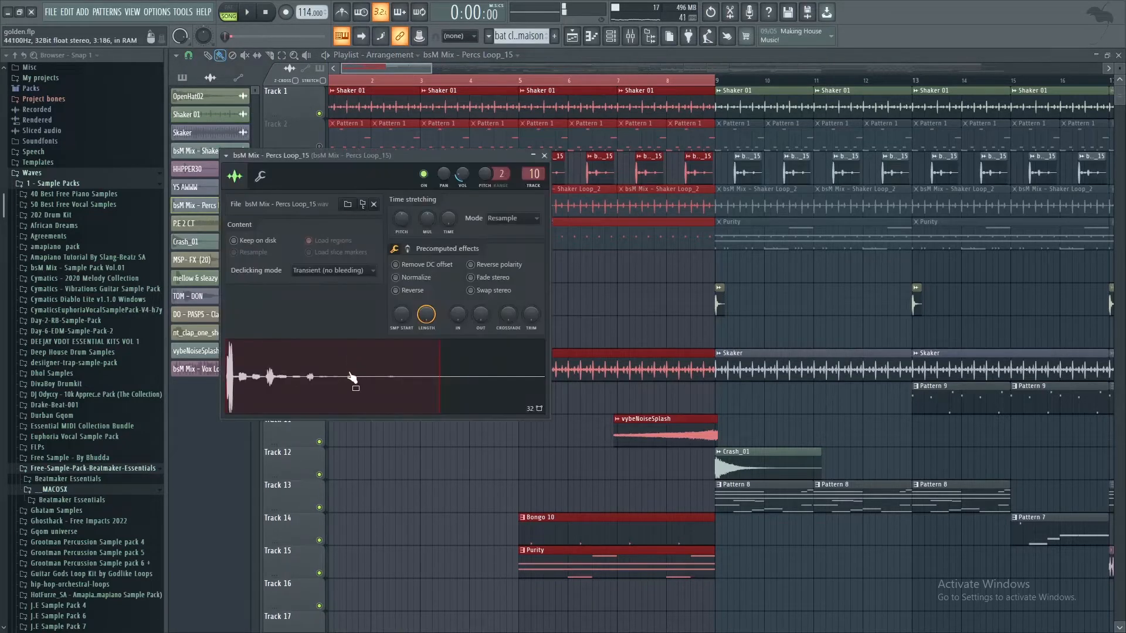
click(544, 156)
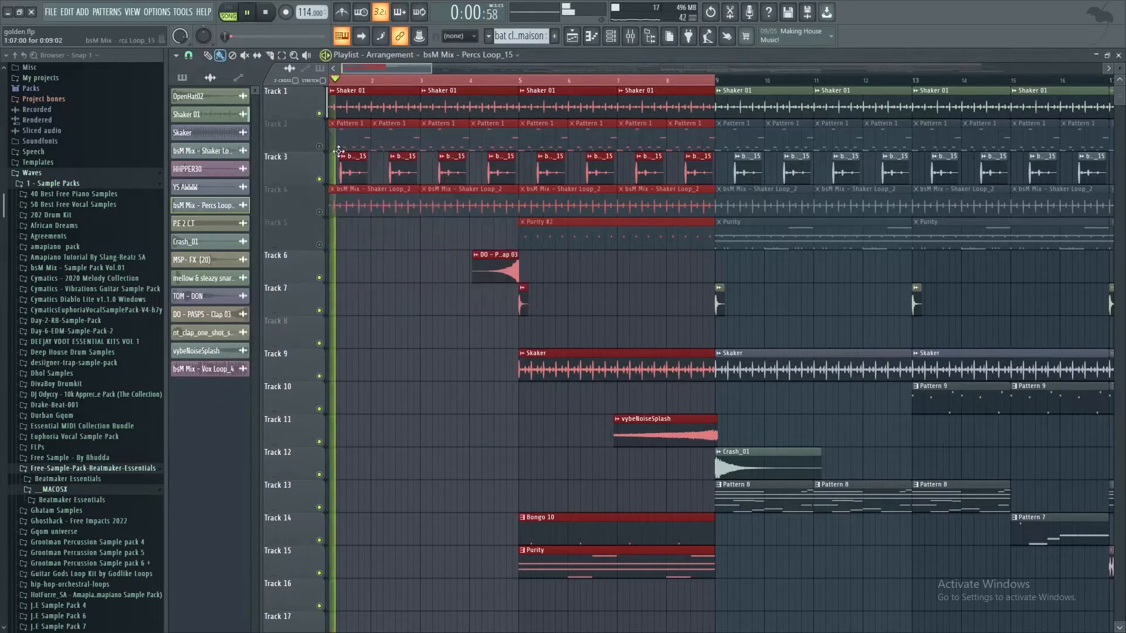
Step: Unmute Tracks 2, 4, 5, 19, 20 and 21, and play the full intro from the start
click(319, 146)
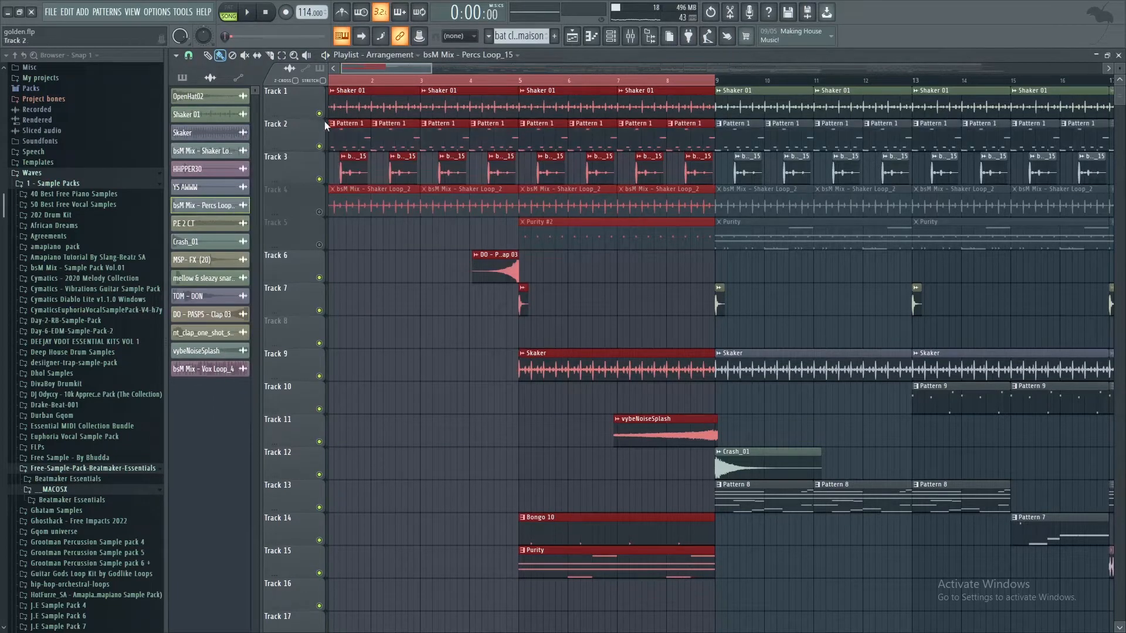
click(319, 211)
click(319, 244)
scroll(361, 288, down, 2)
scroll(360, 288, down, 8)
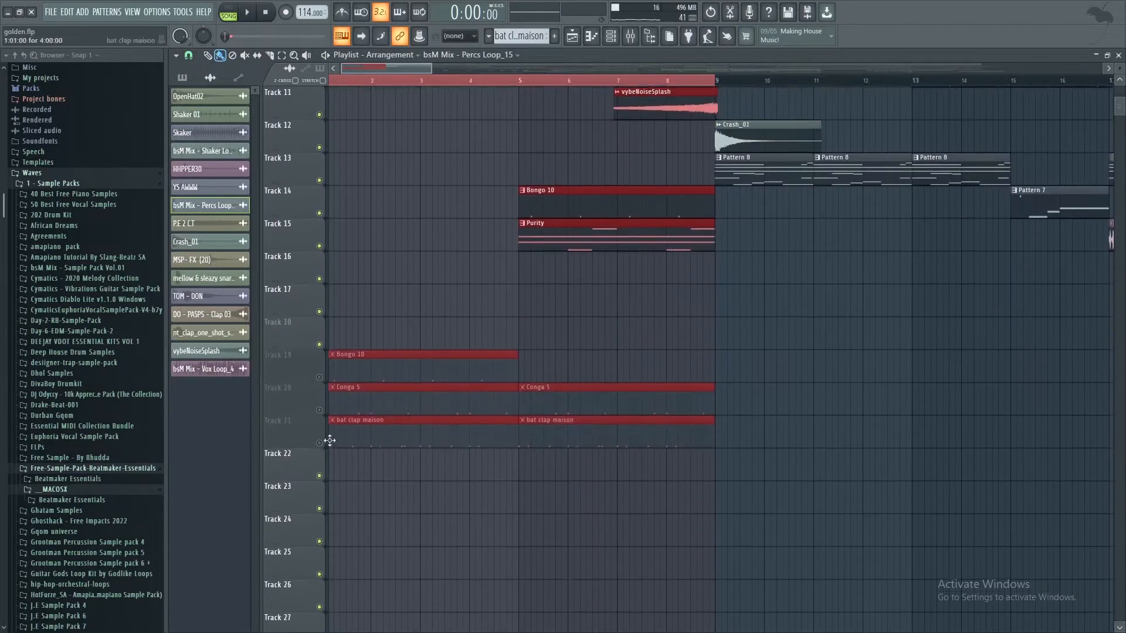
click(319, 376)
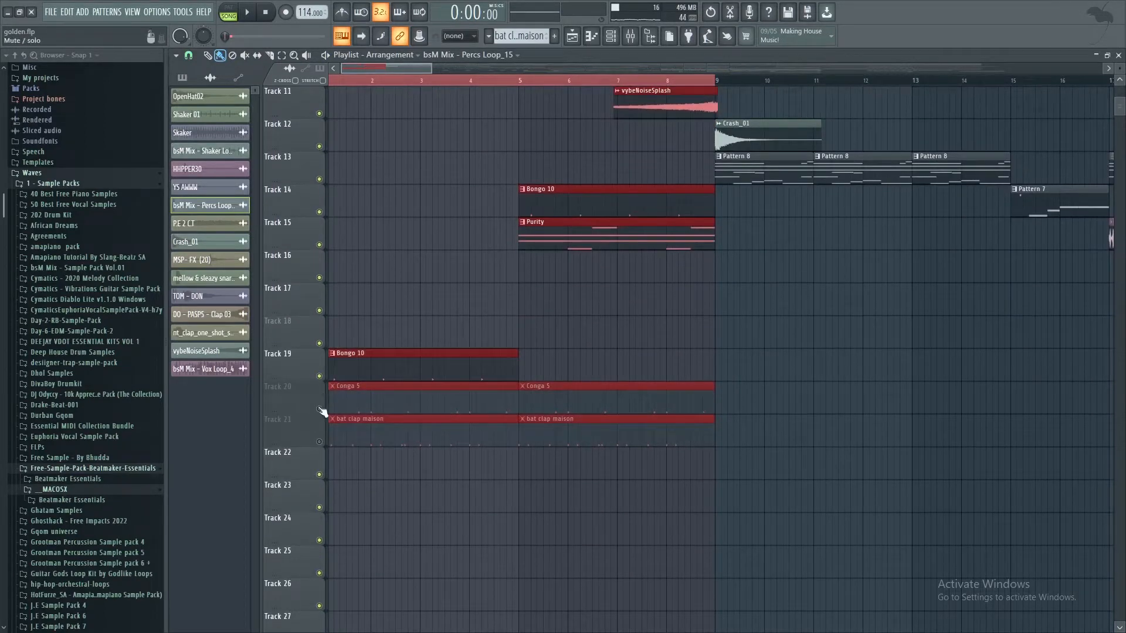
click(319, 409)
click(320, 443)
scroll(360, 293, up, 10)
key(space)
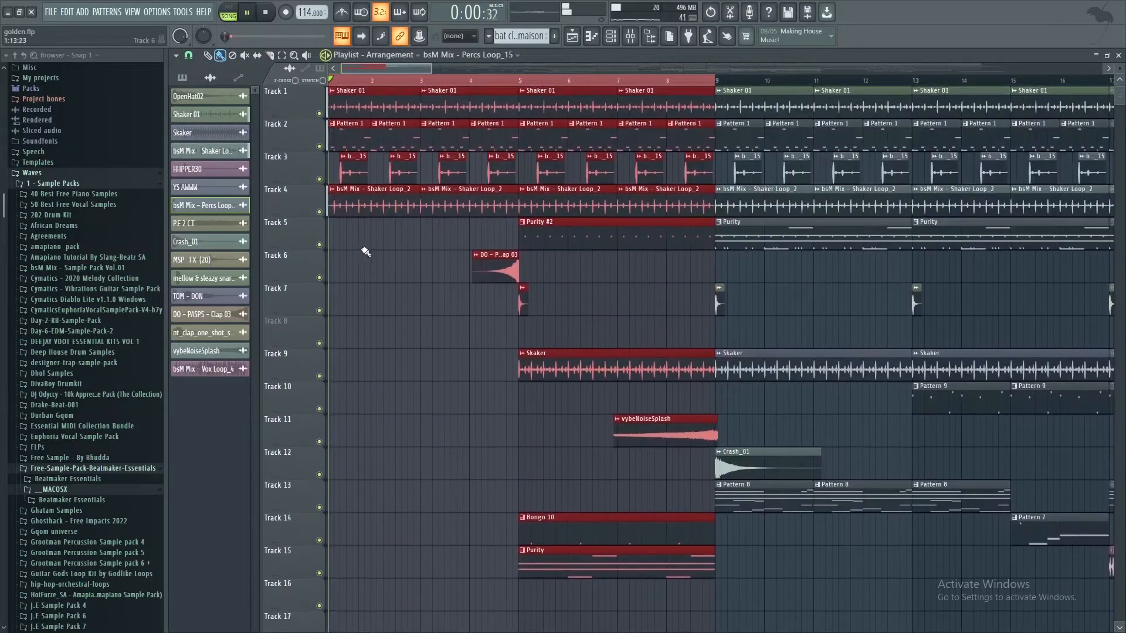
Step: Examine the sampler settings of the DO - PASPS - Clap 03 clip on Track 6 and the nt_clap_one_shot_synthetic_melaus clip on Track 7
double_click(492, 270)
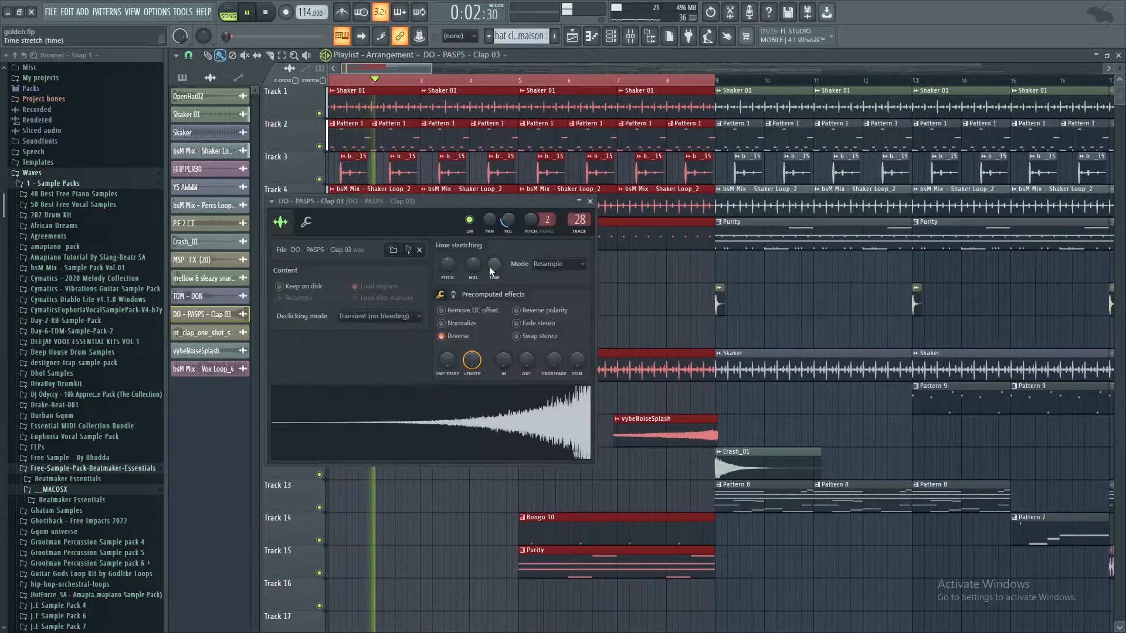
key(space)
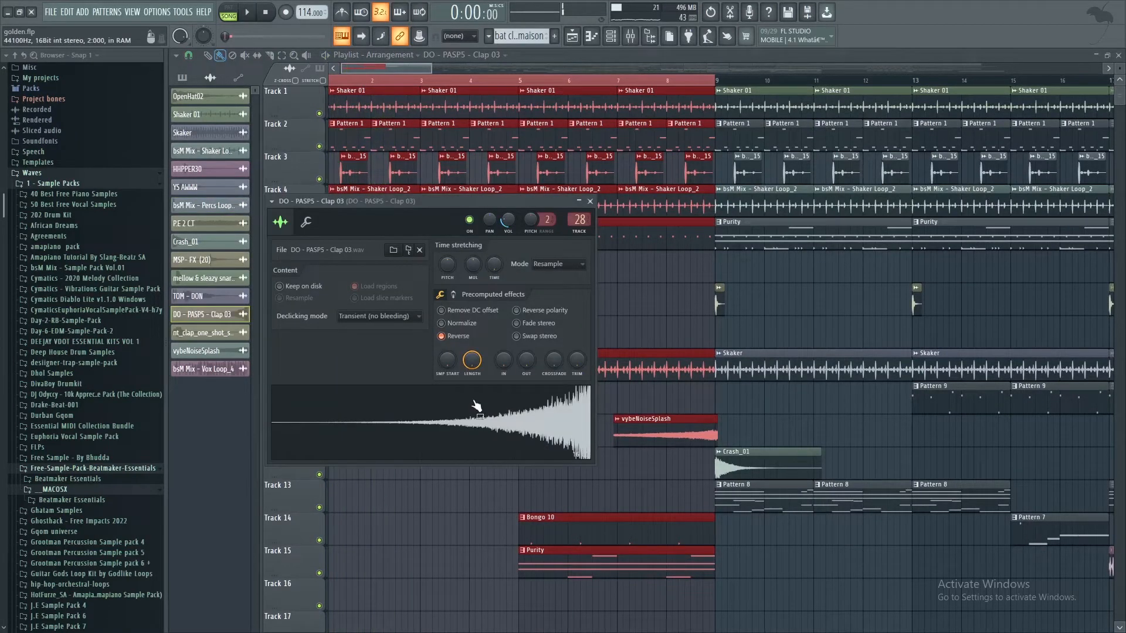
click(590, 202)
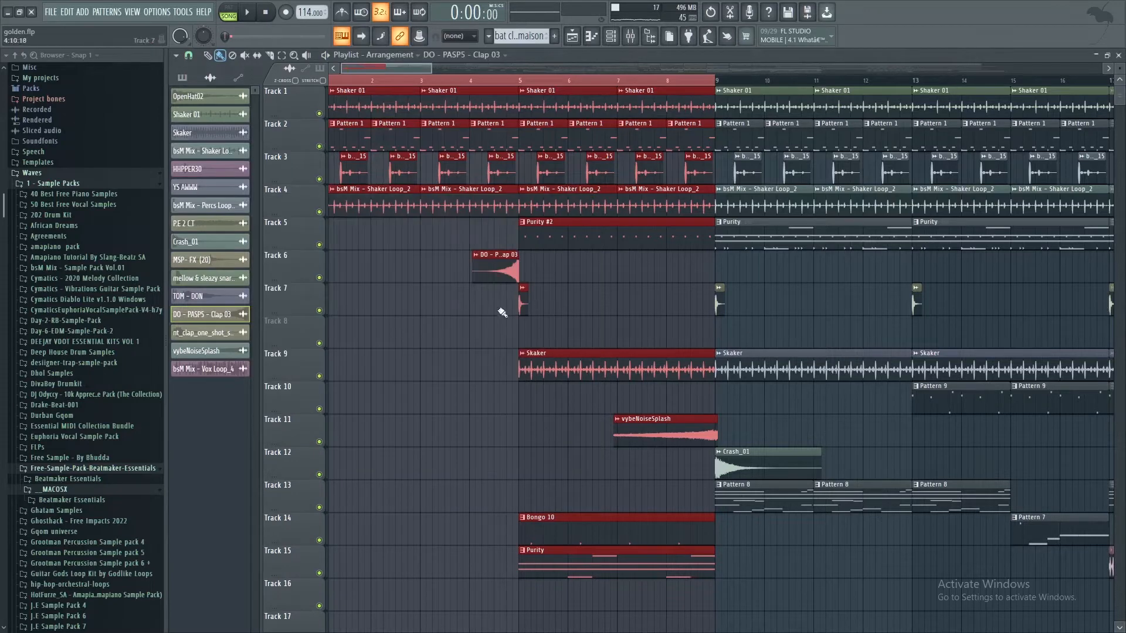
double_click(524, 316)
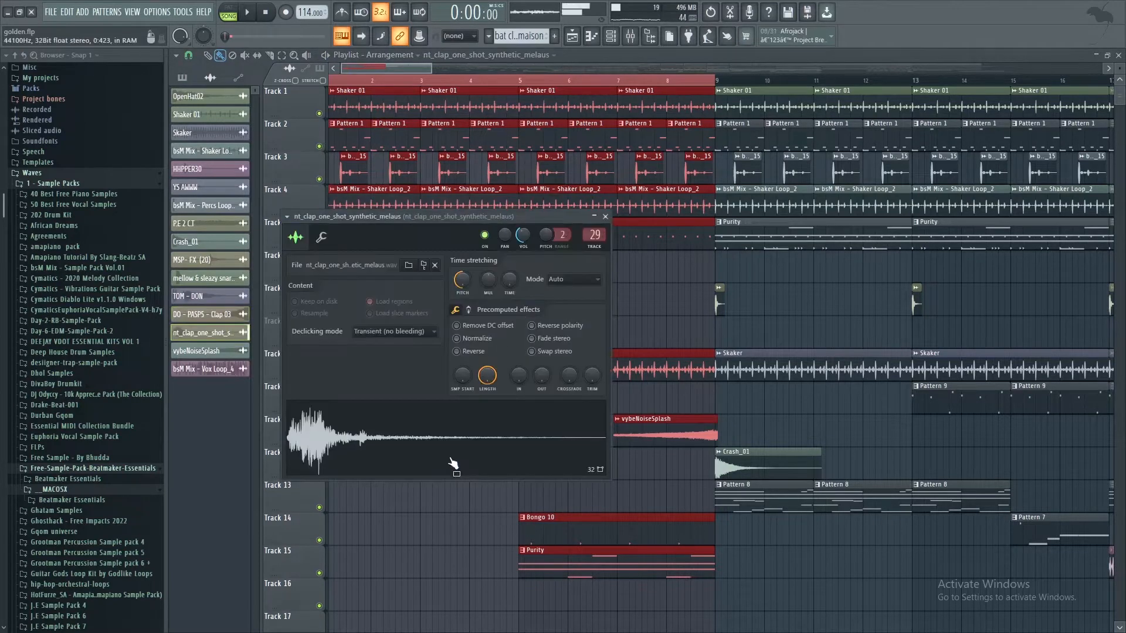
click(605, 216)
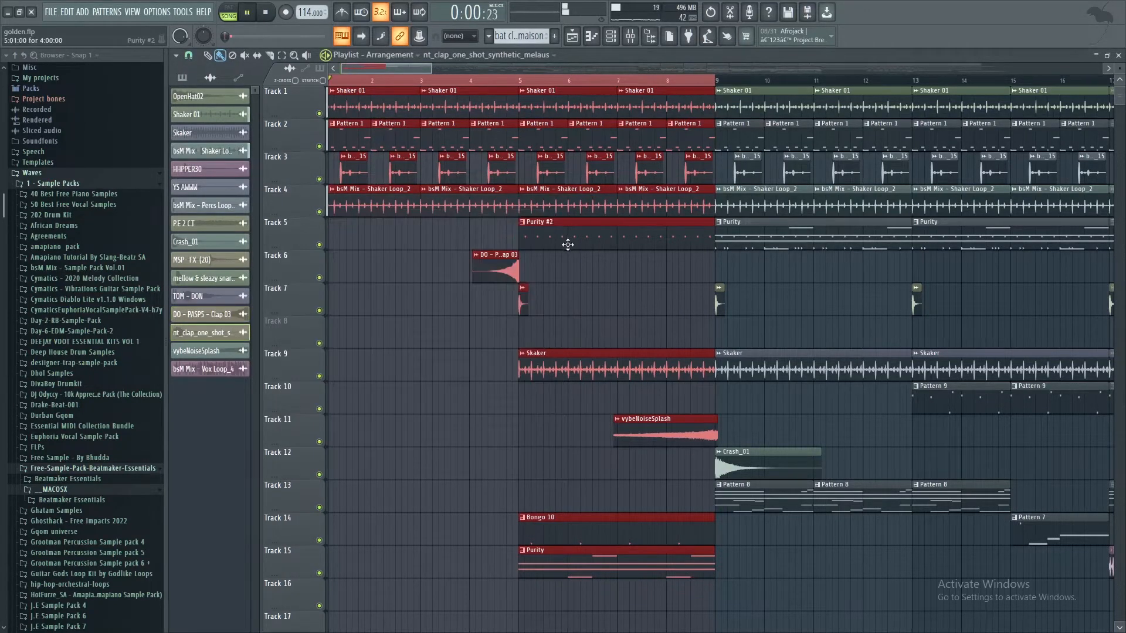
Step: Listen to the intro up to bar 5 while reviewing its tracks, and stop playback
key(space)
scroll(511, 280, down, 4)
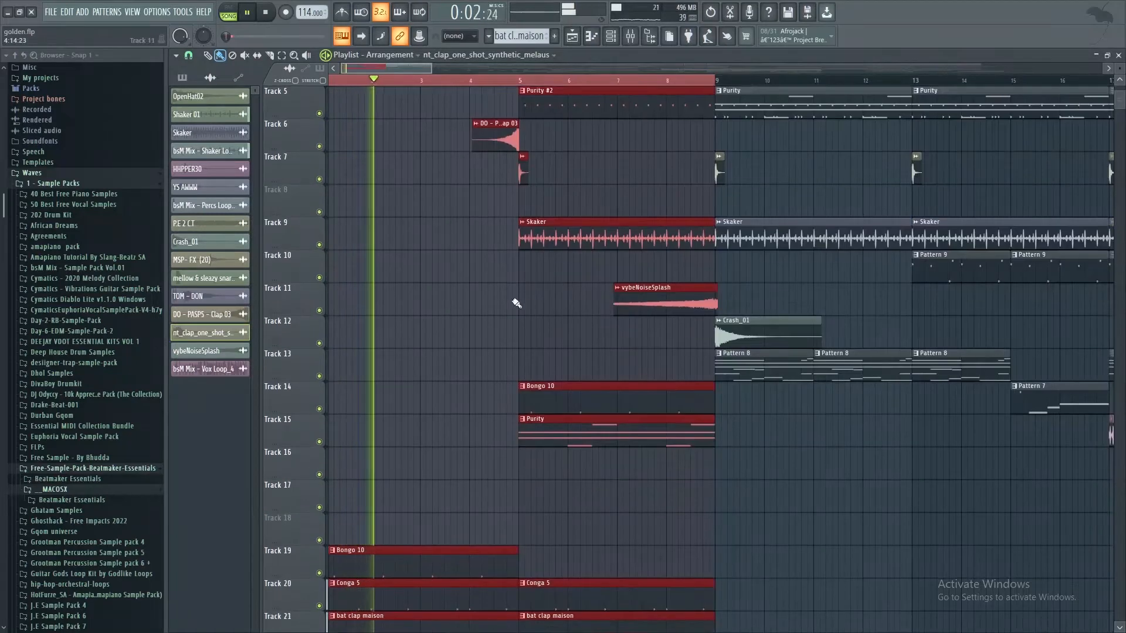
scroll(516, 302, up, 2)
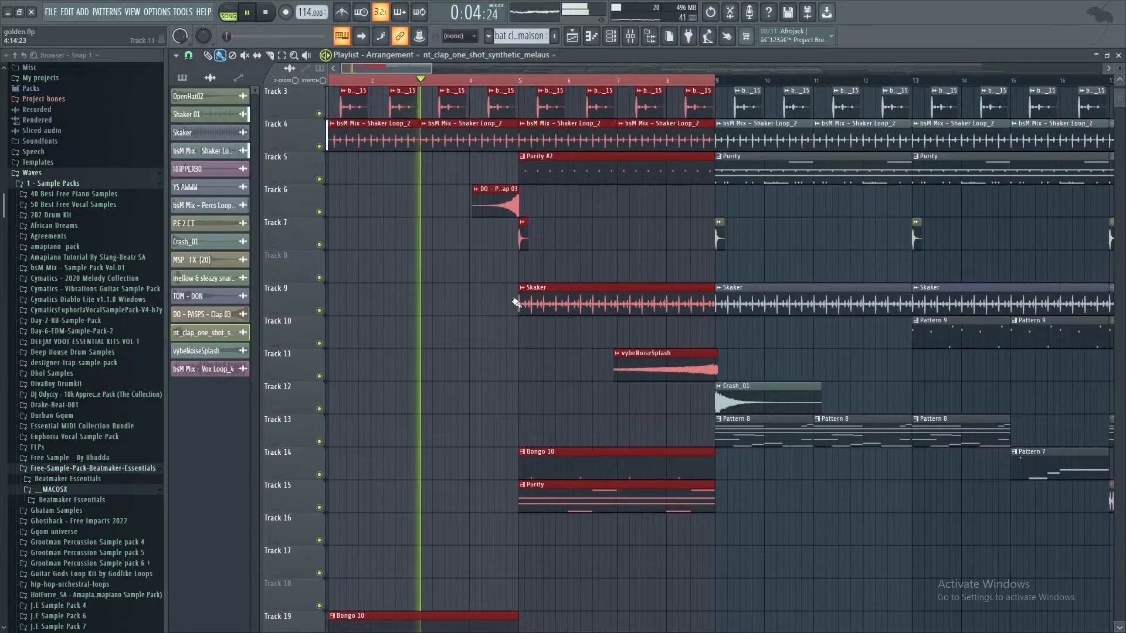
scroll(516, 303, down, 5)
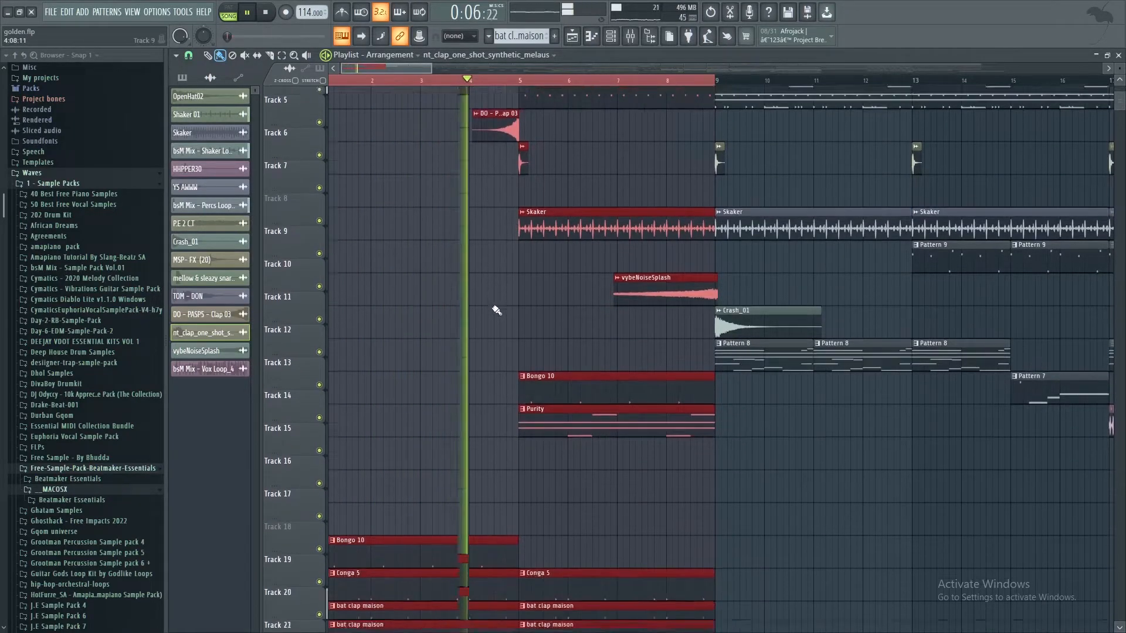
scroll(496, 311, up, 7)
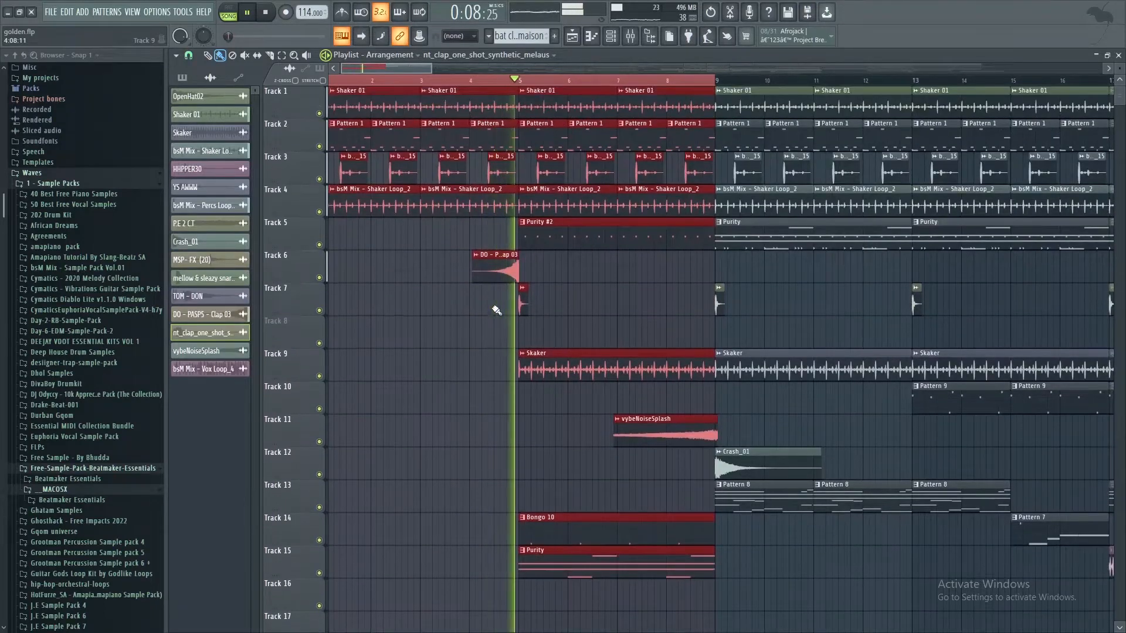
key(space)
Step: Open the Purity #2 pattern on Track 5 and examine its piano roll notes, channel rack steps and Purity instrument preset
double_click(565, 242)
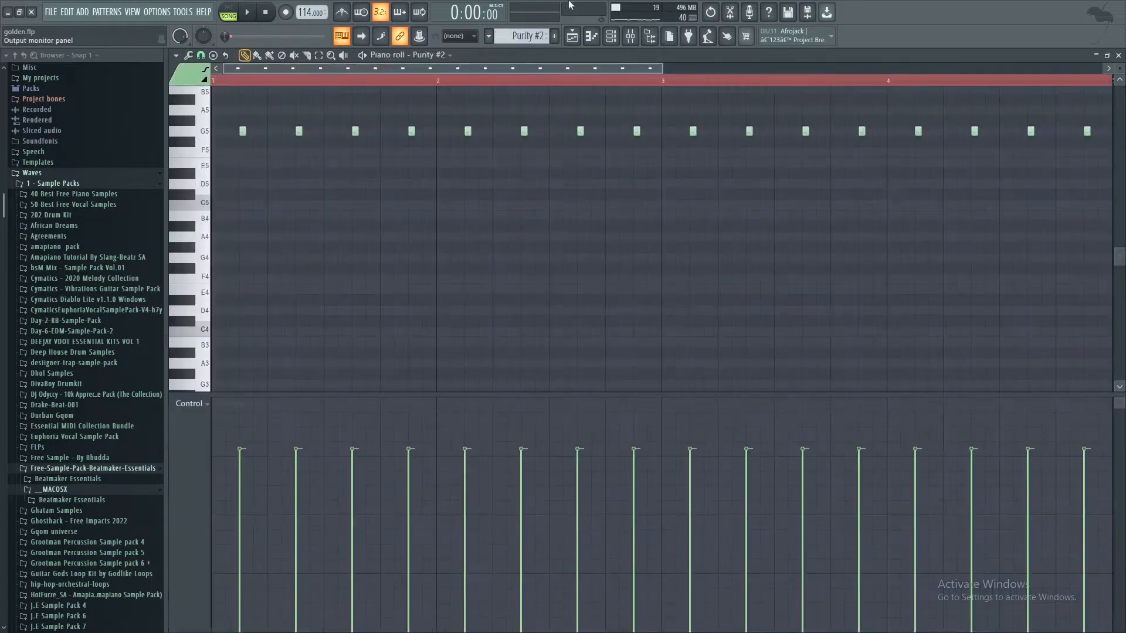
click(609, 41)
scroll(472, 358, down, 4)
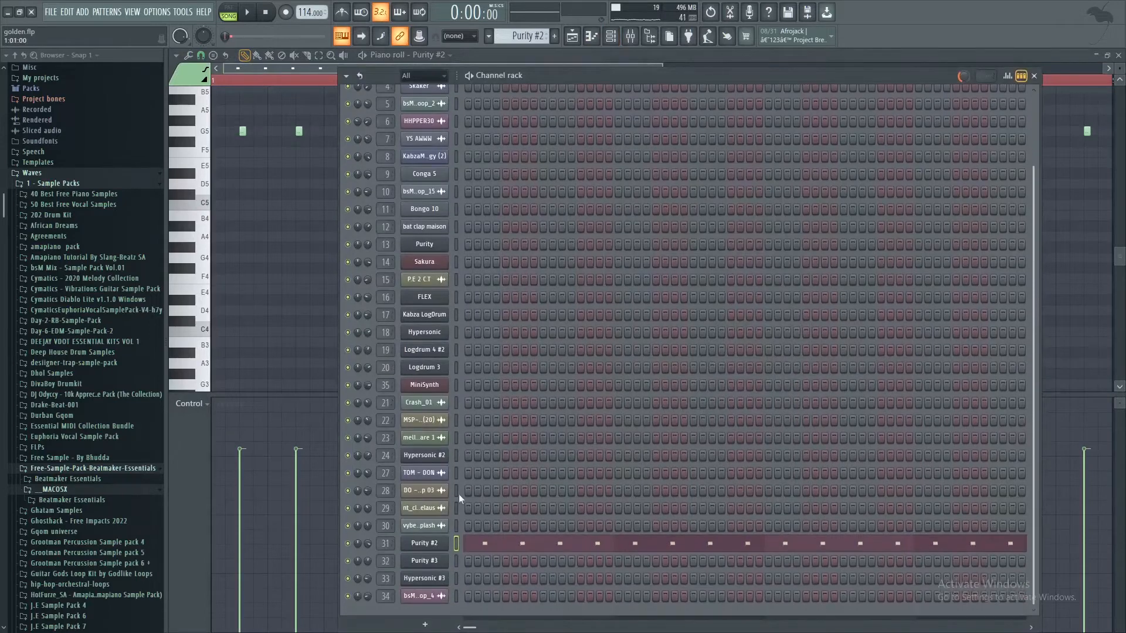
click(424, 543)
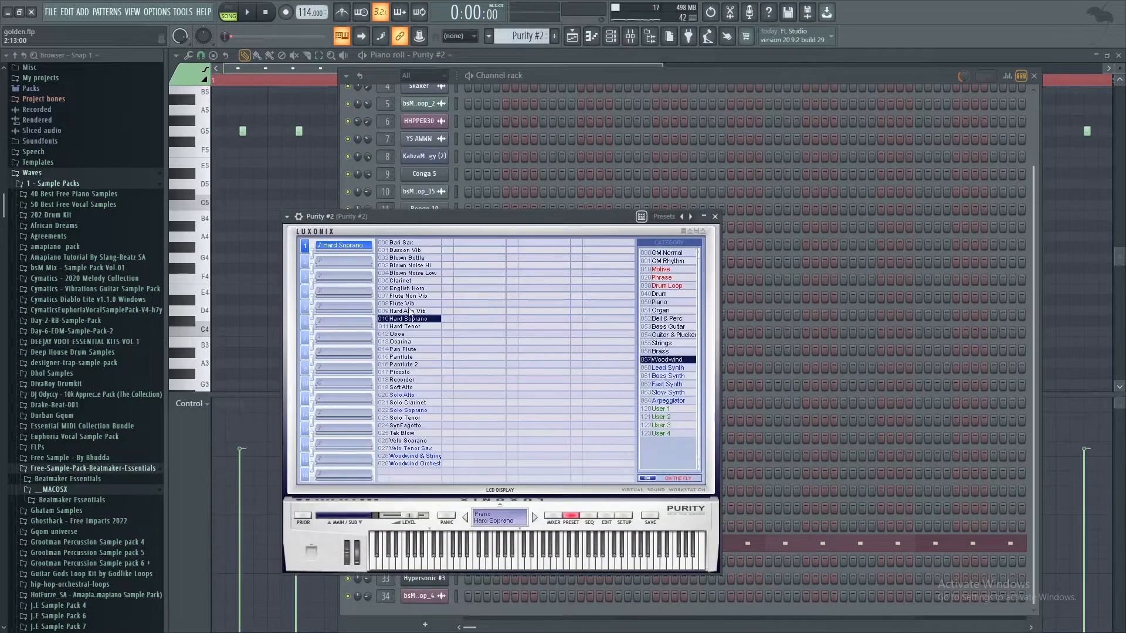
Step: Close the Purity #2 instrument, play the Purity #2 pattern on its own, return to the playlist and stop playback
click(716, 216)
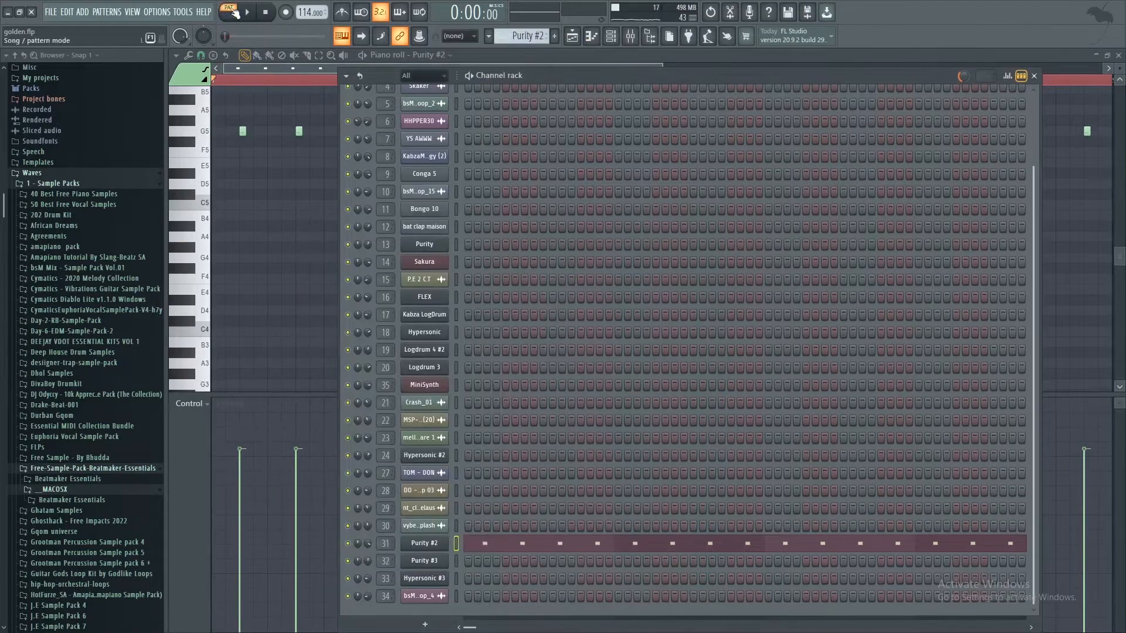
key(space)
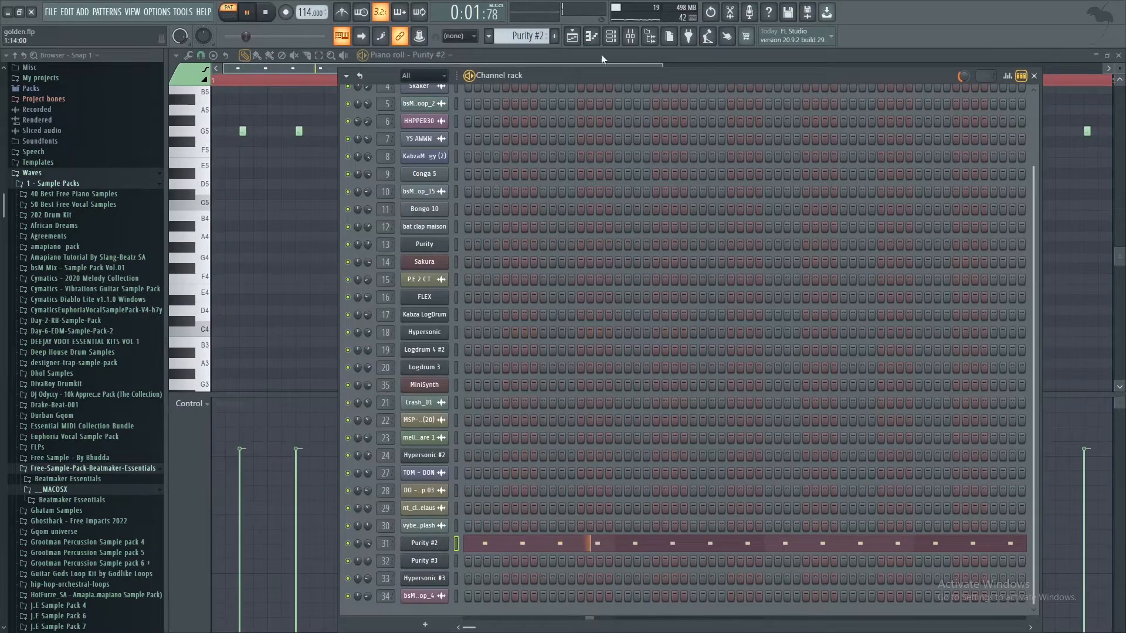
click(572, 36)
scroll(566, 276, down, 4)
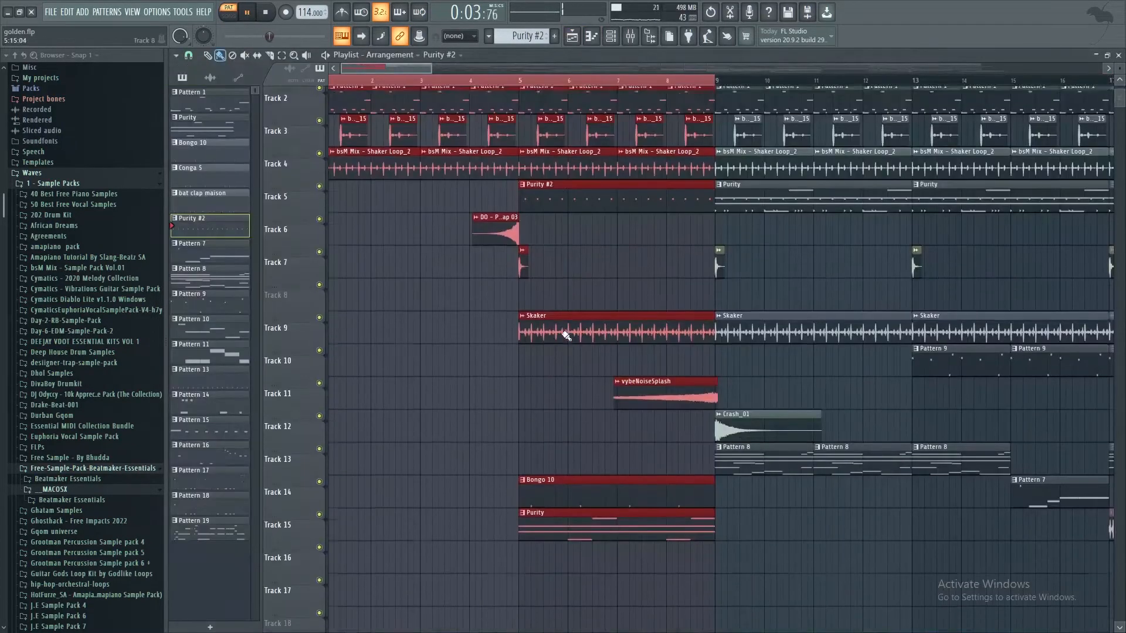
key(space)
Step: Examine the sampler settings of the Skaker clip on Track 9 and play the Bongo 10 pattern from Track 14
double_click(575, 237)
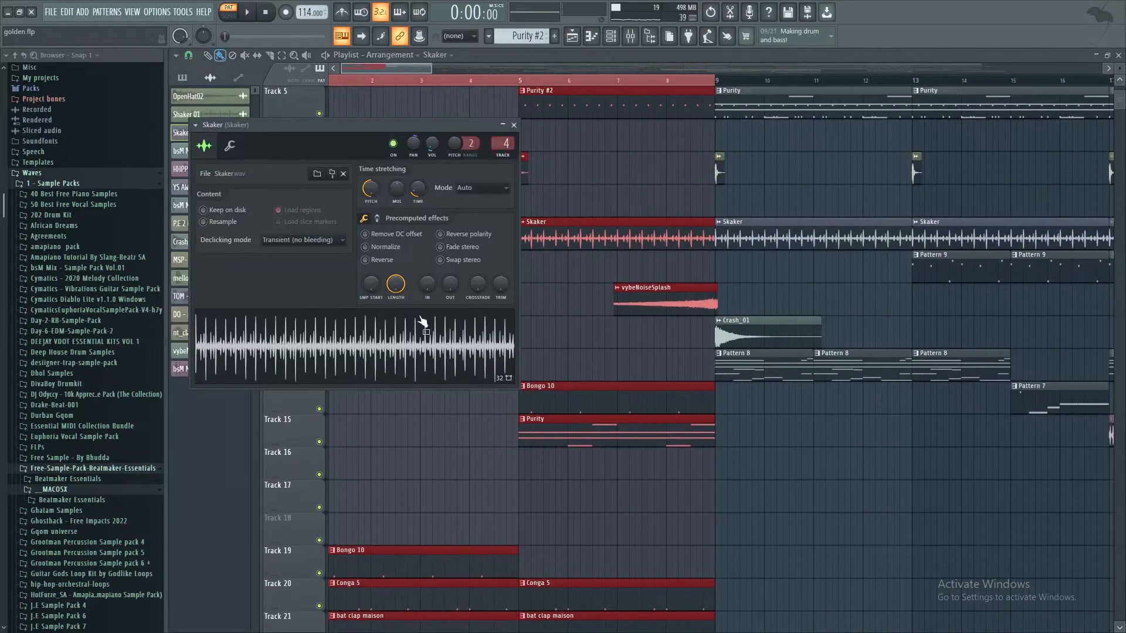
click(514, 126)
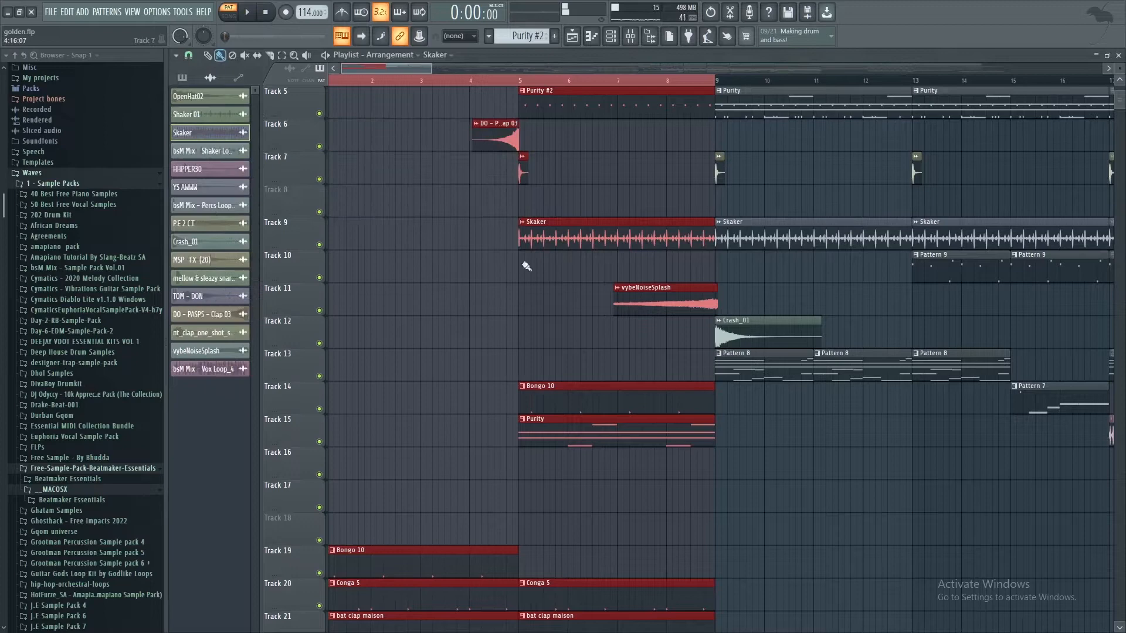
double_click(556, 397)
key(space)
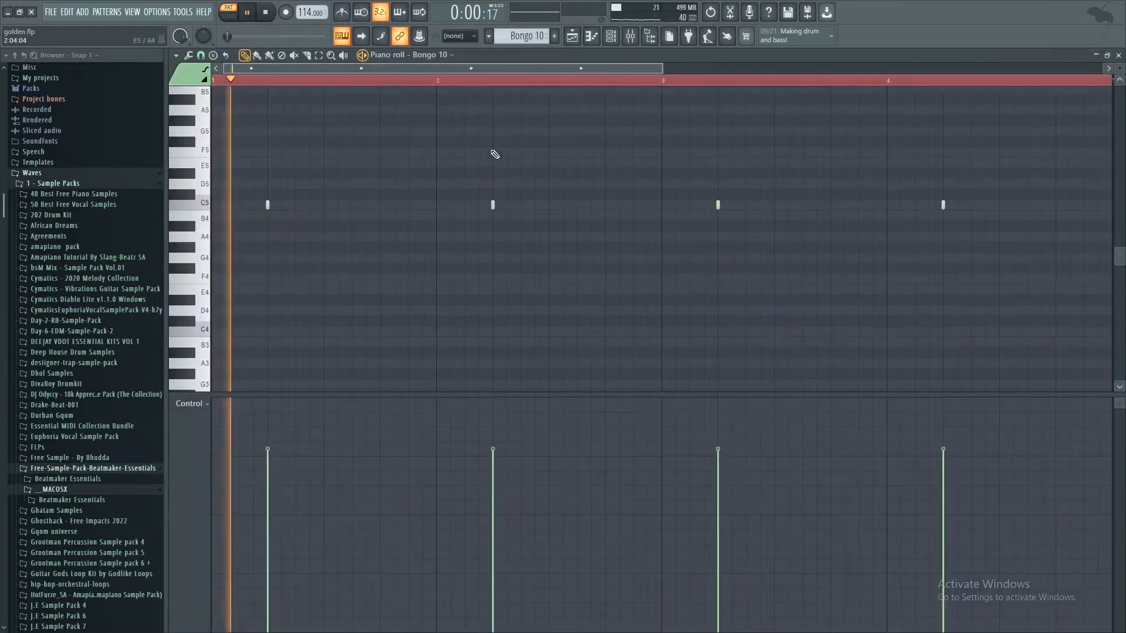
click(571, 38)
key(space)
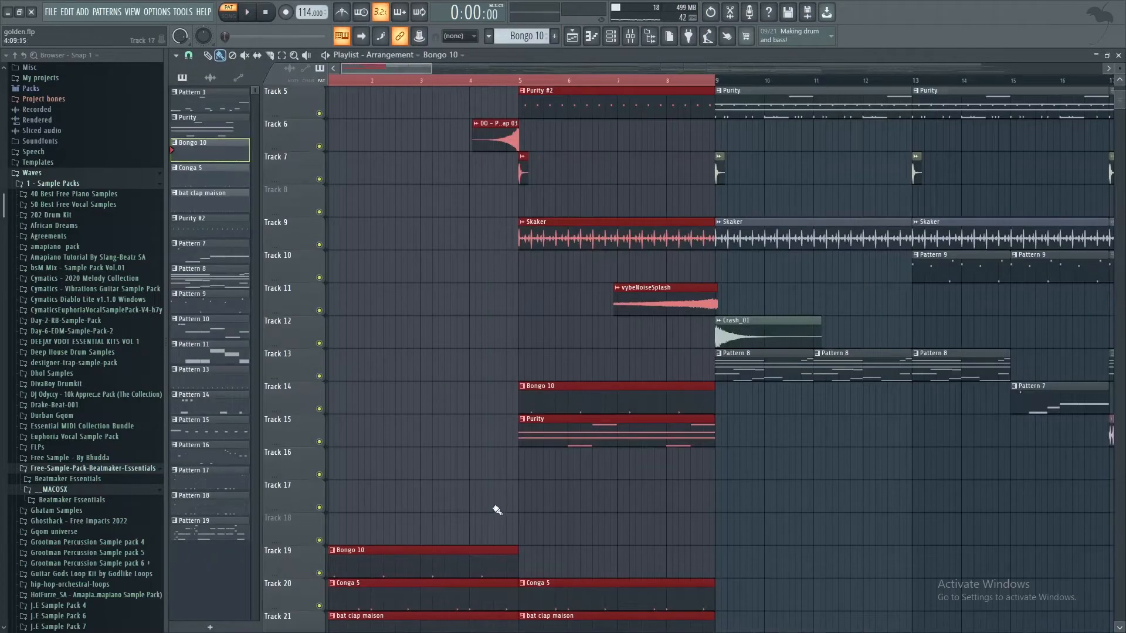
Step: Open the Purity pattern on Track 15 and examine its Purity instrument preset from the channel rack
scroll(533, 431, down, 5)
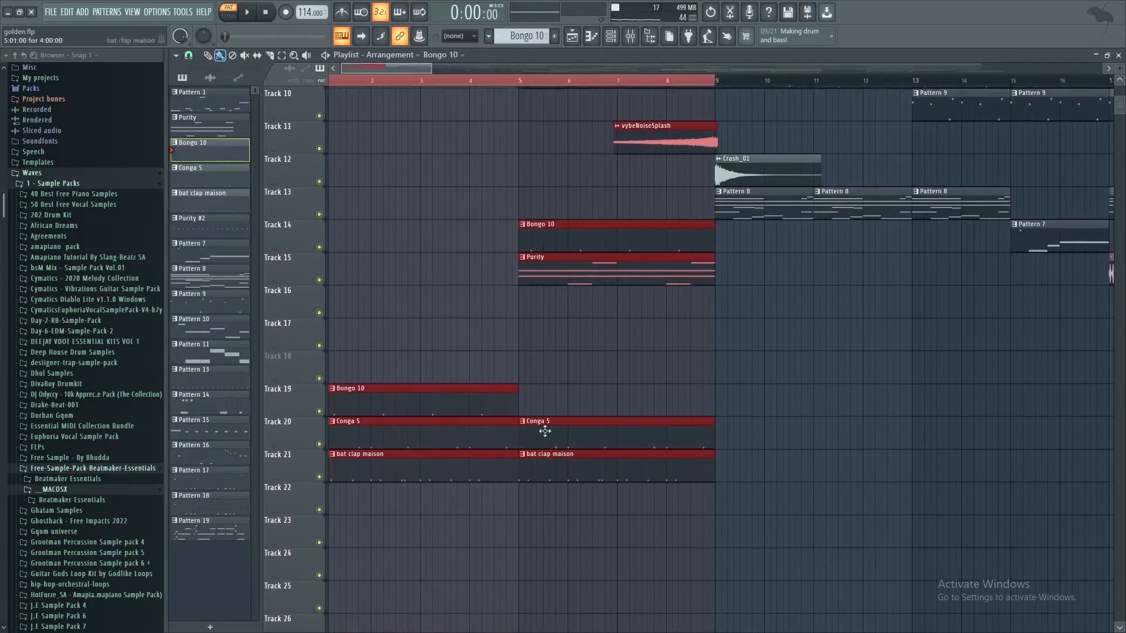
double_click(576, 258)
click(611, 36)
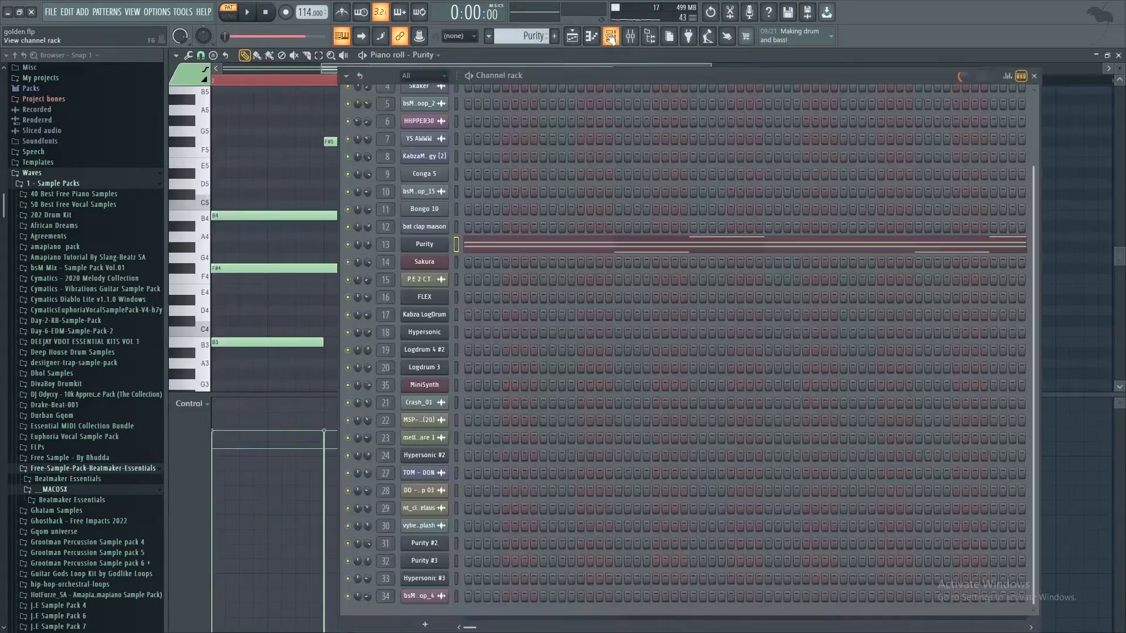
click(424, 250)
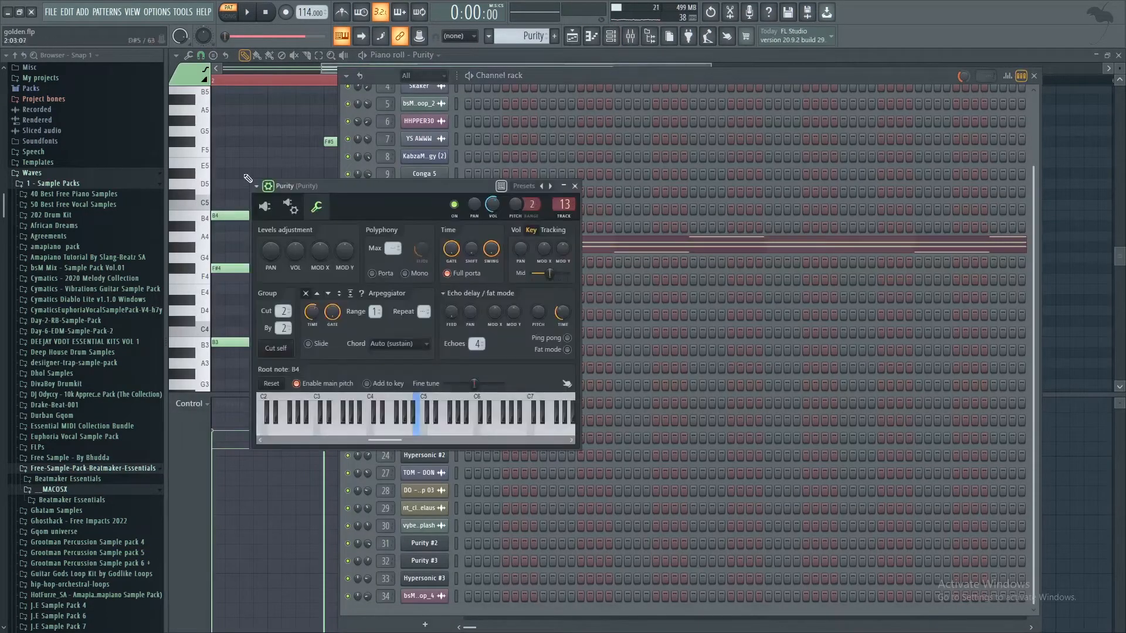
click(264, 207)
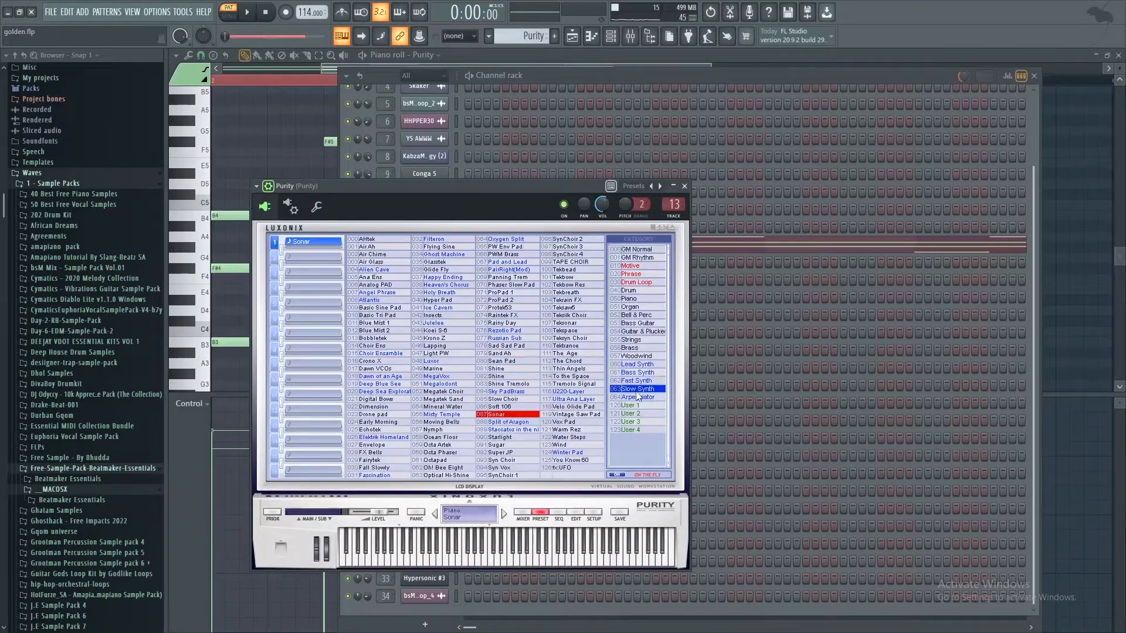
click(685, 186)
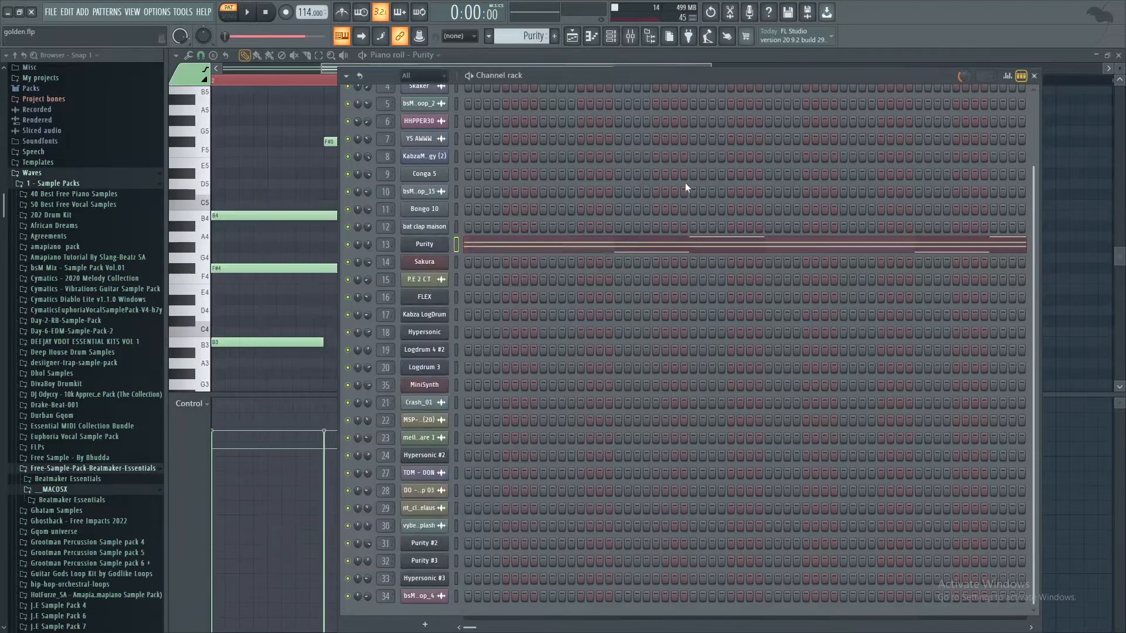
Step: Play the Purity pattern while examining all of its piano roll notes, and return to the playlist
click(547, 254)
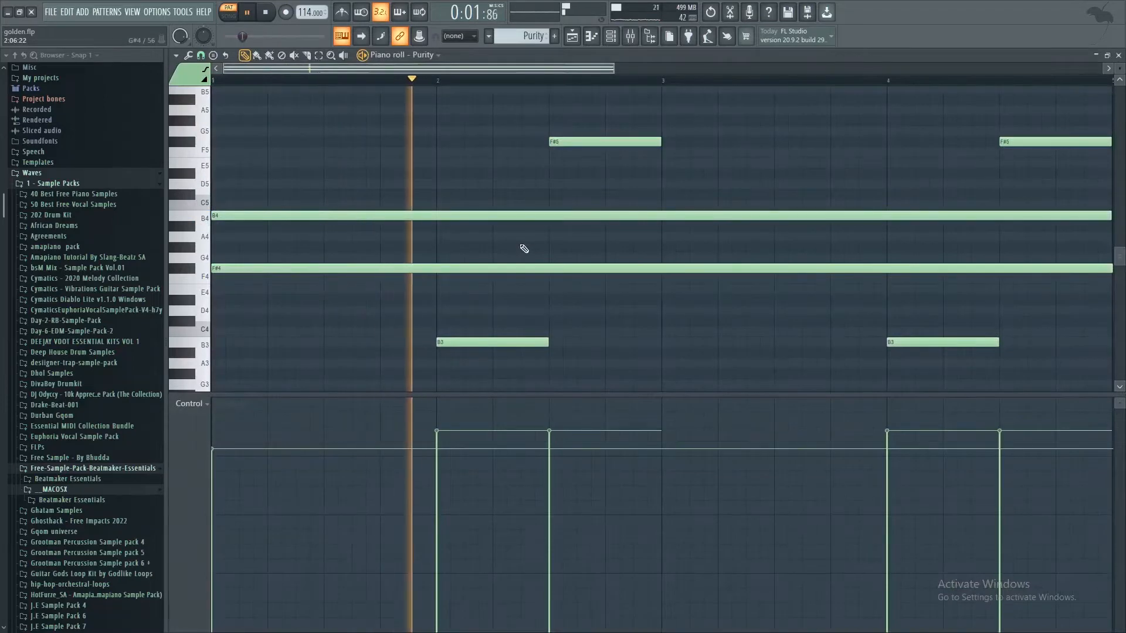
scroll(601, 248, up, 3)
scroll(603, 248, down, 5)
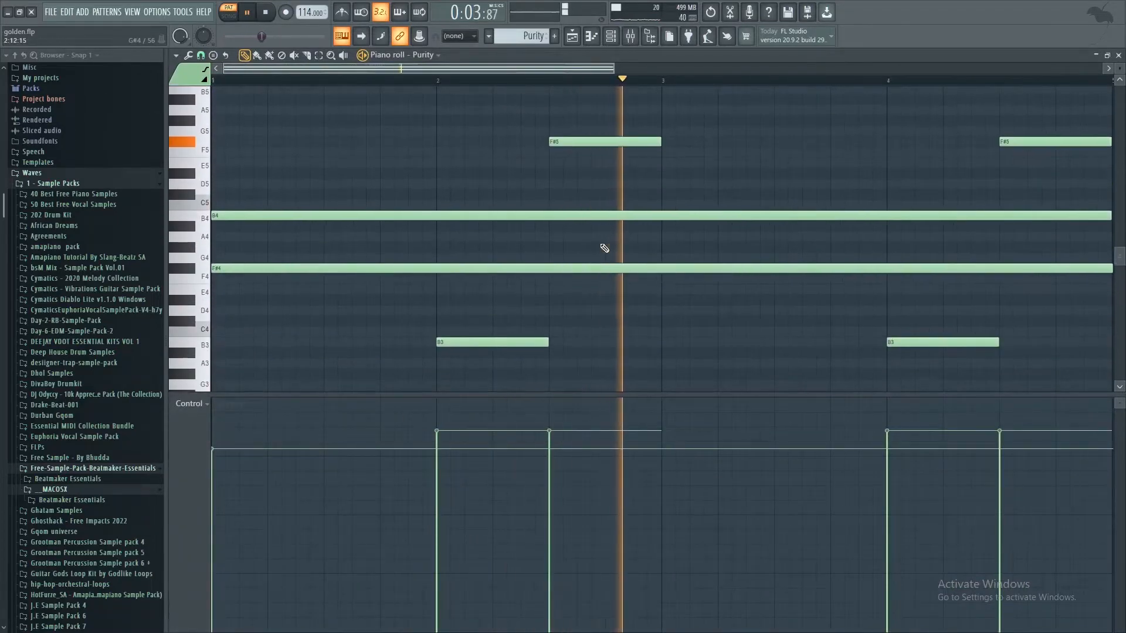
scroll(863, 241, up, 7)
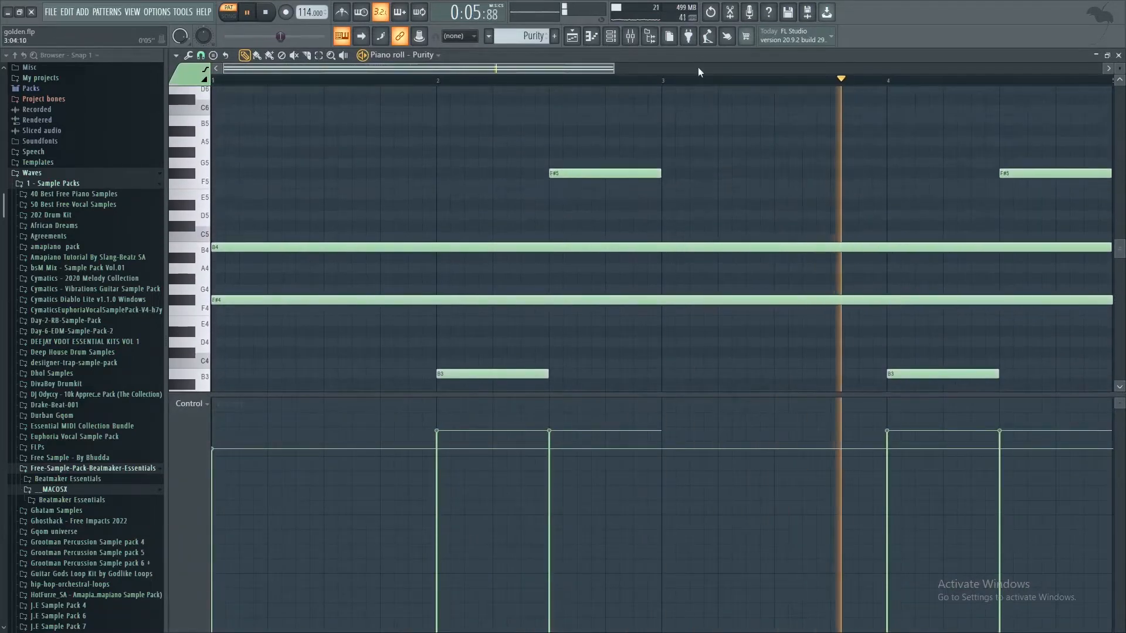
scroll(699, 76, down, 2)
scroll(702, 84, down, 1)
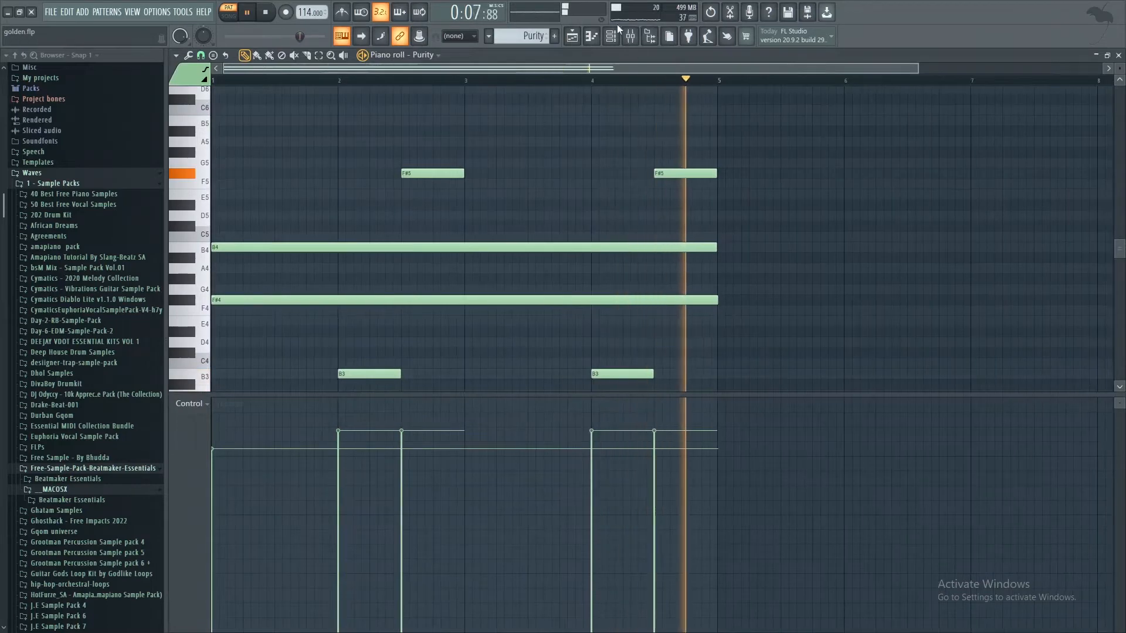
click(586, 37)
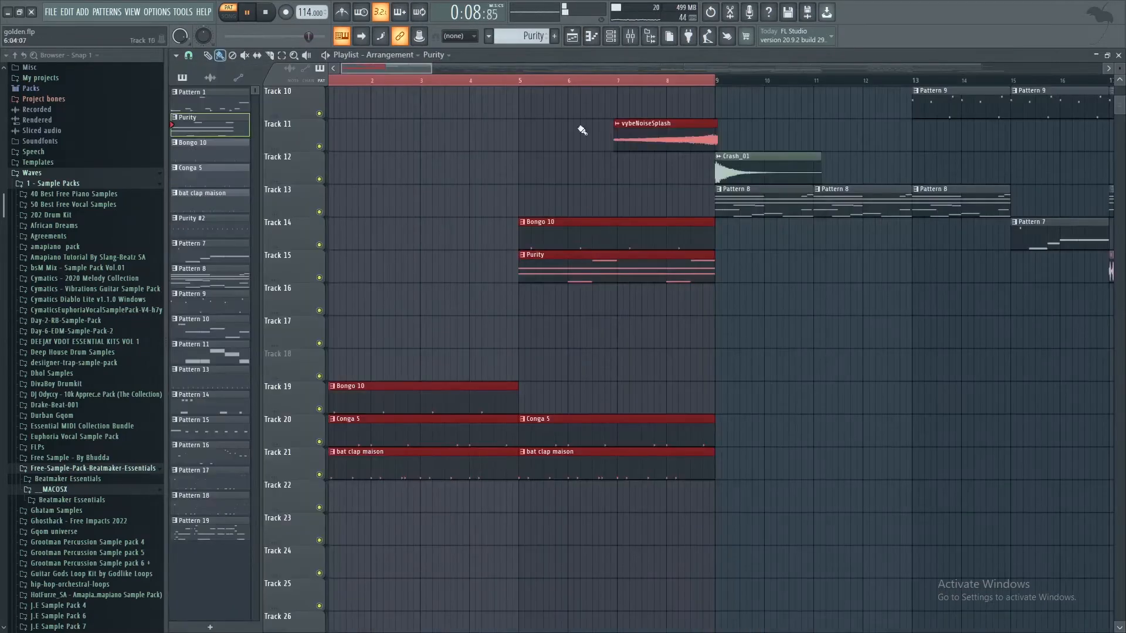
Step: Play the song from bar 5 while reviewing the playlist tracks, and stop playback
click(524, 84)
scroll(641, 219, up, 4)
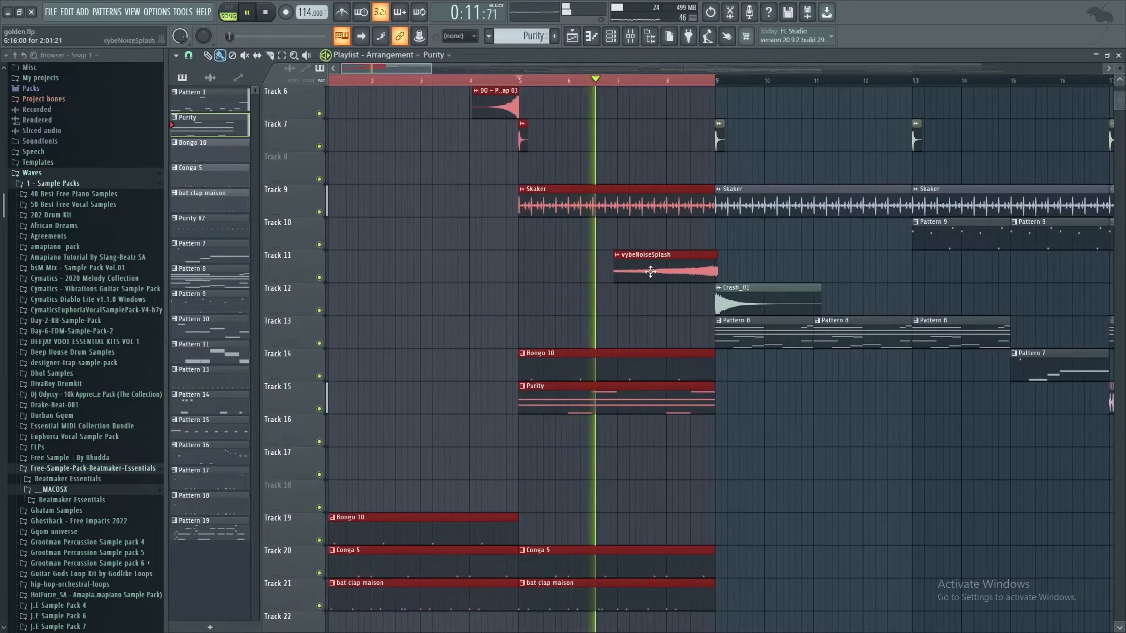
scroll(651, 271, down, 3)
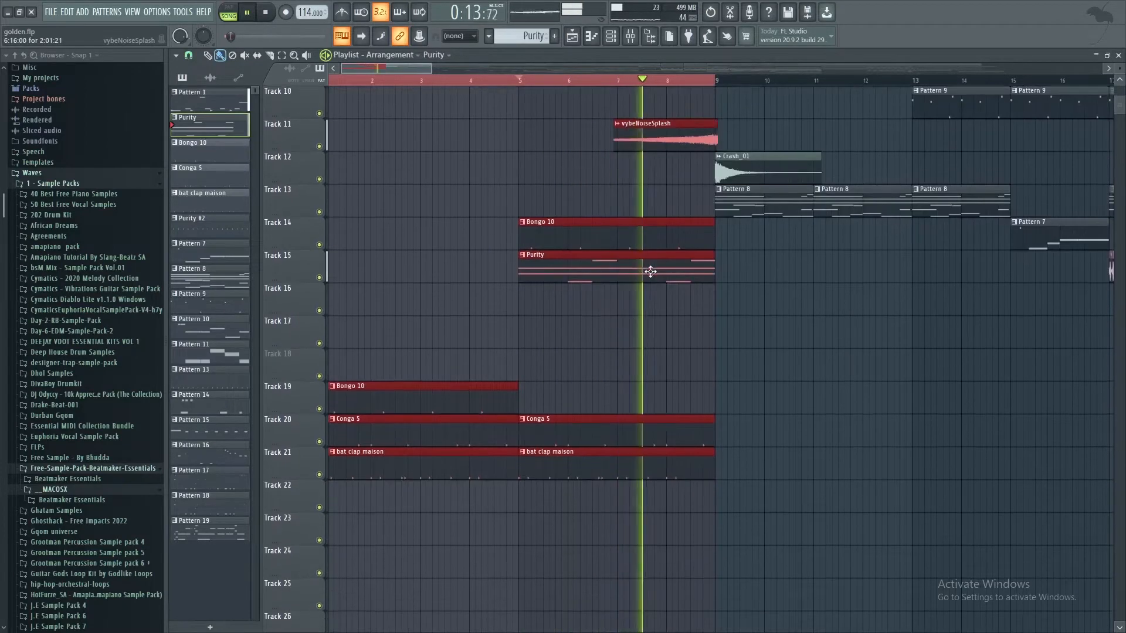
scroll(651, 272, up, 2)
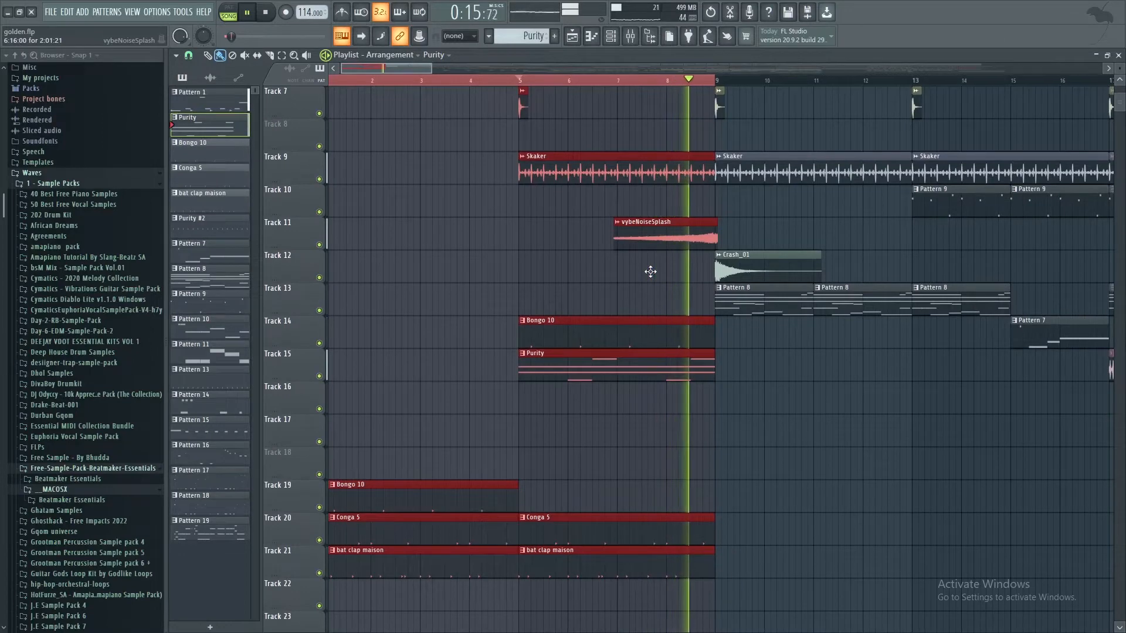
key(space)
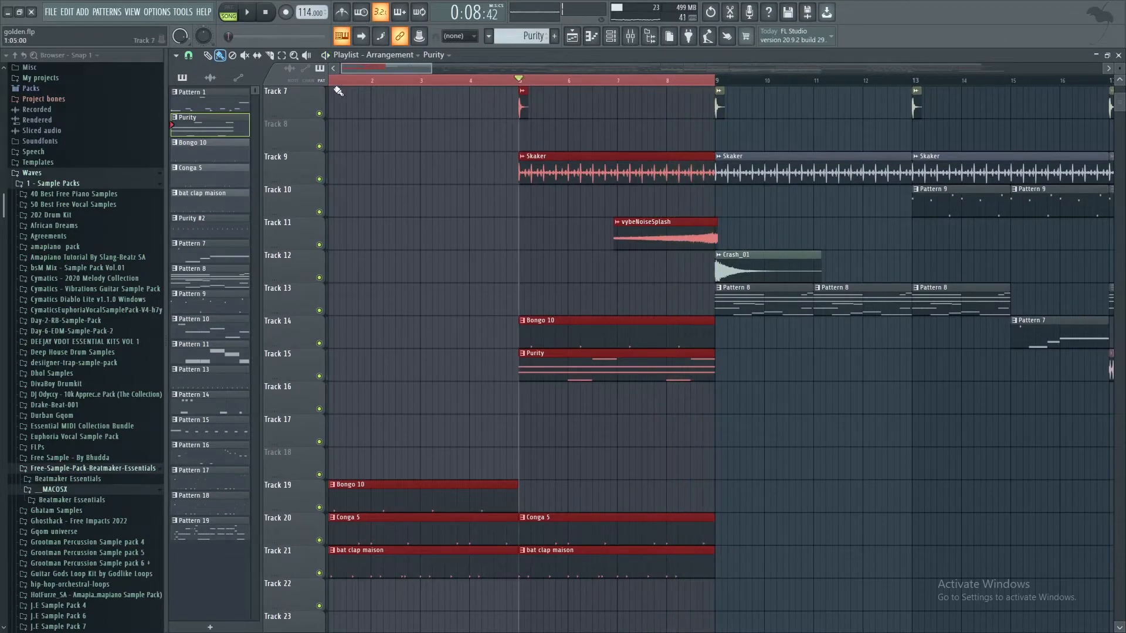
Step: Select bar 9 to bar 17 on the playlist timeline, and open Pattern 8 from Track 13 with its channel rack
drag(335, 84, 929, 80)
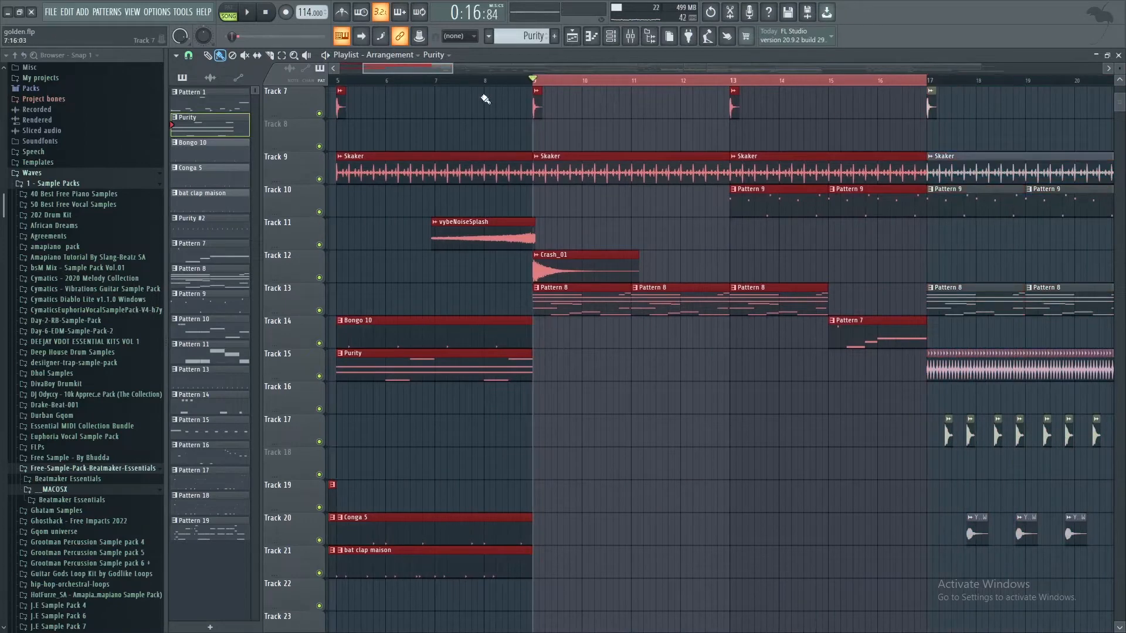
double_click(575, 302)
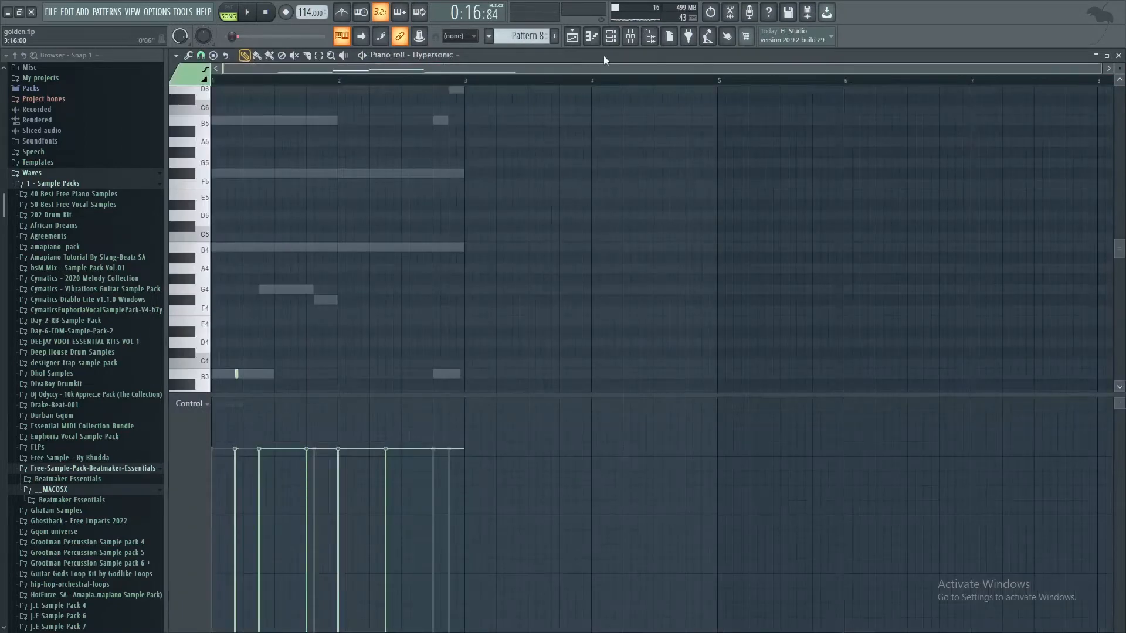
click(610, 36)
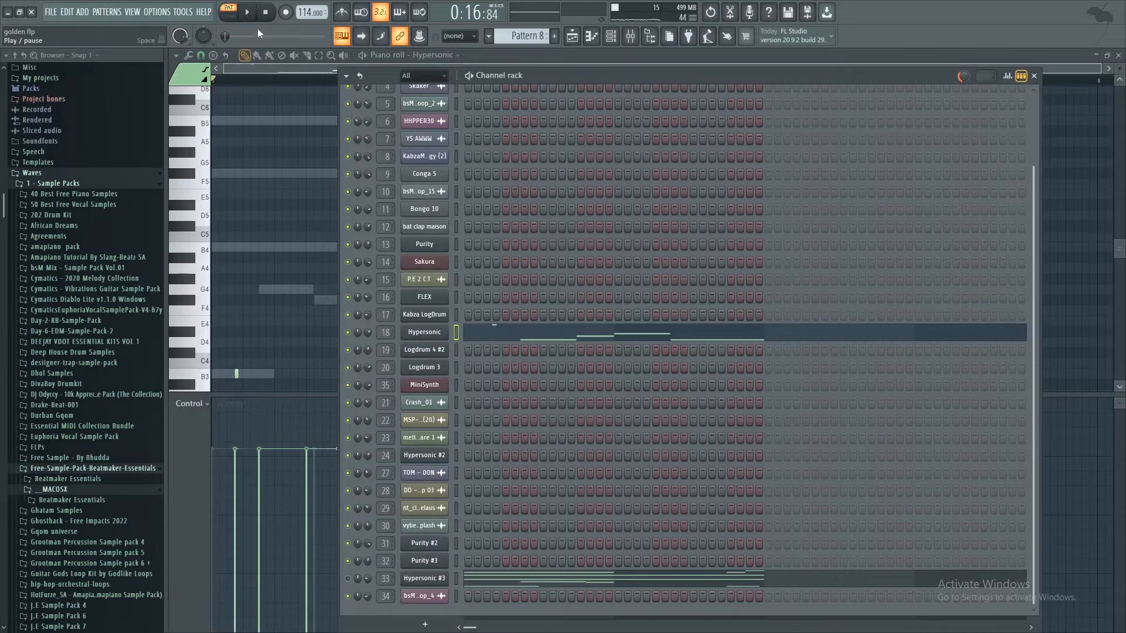
Step: Play Pattern 8 and examine the patch loaded in its Hypersonic instrument on channel 18
key(space)
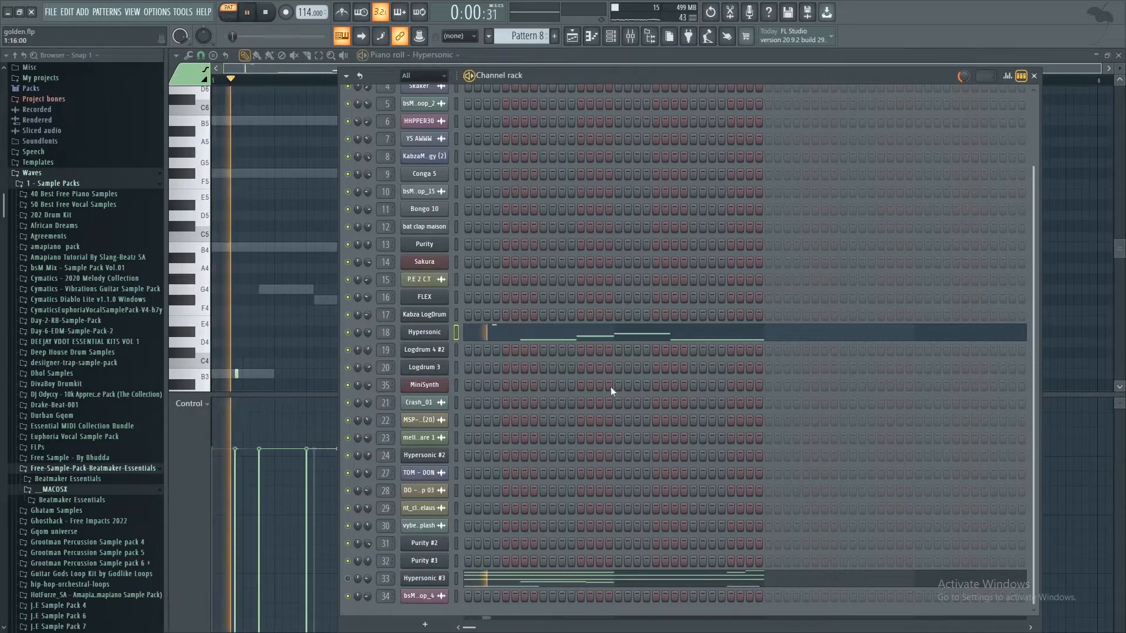
click(411, 335)
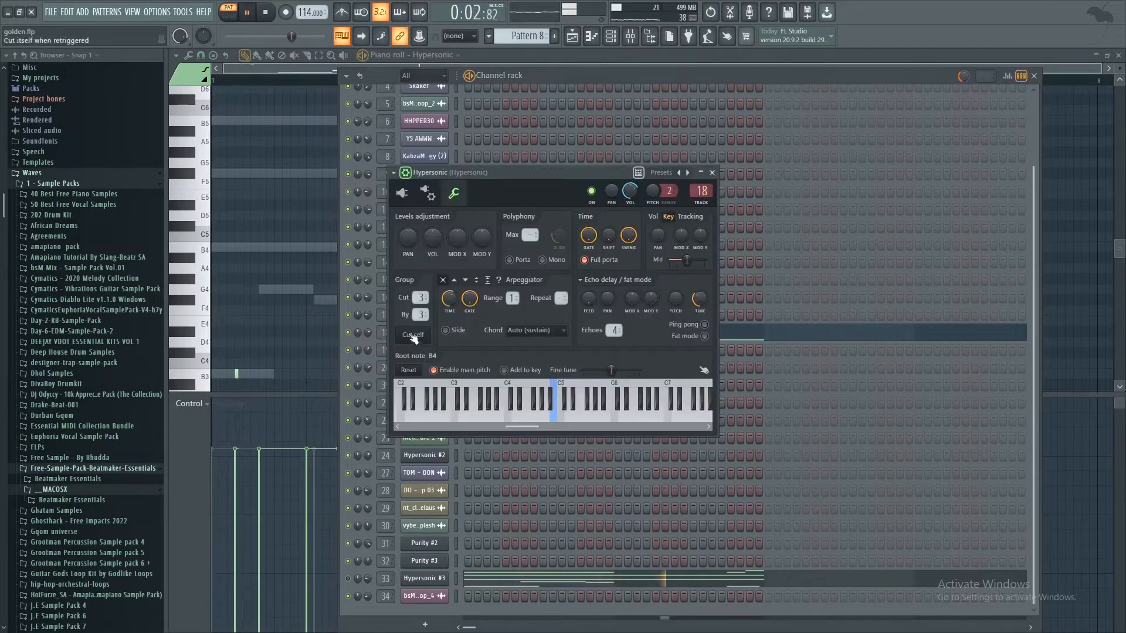
click(403, 193)
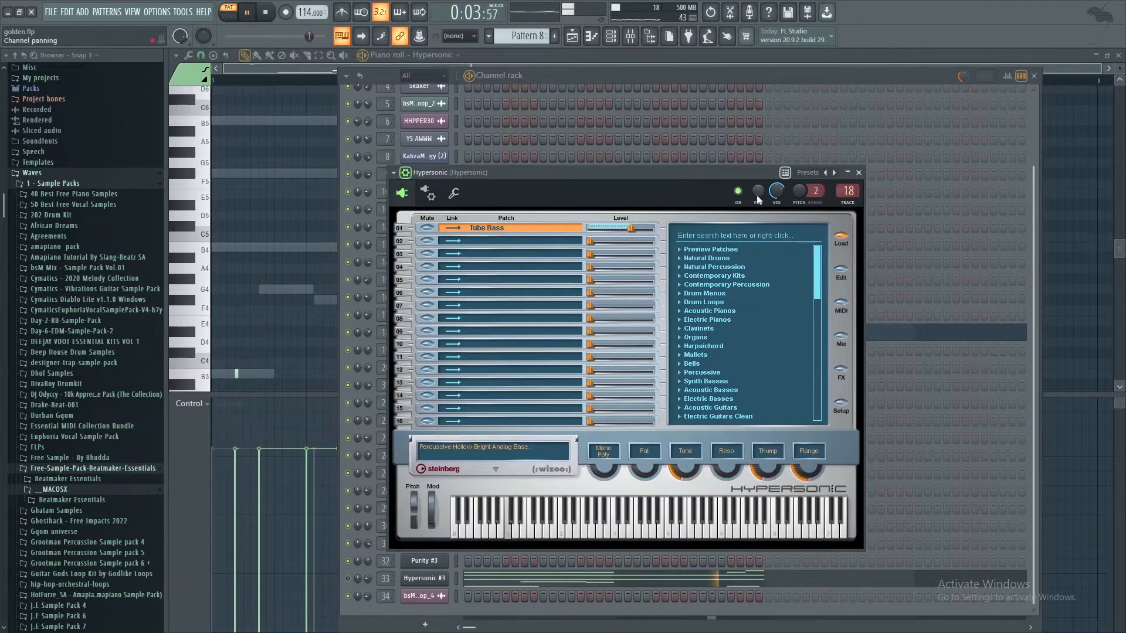
click(858, 172)
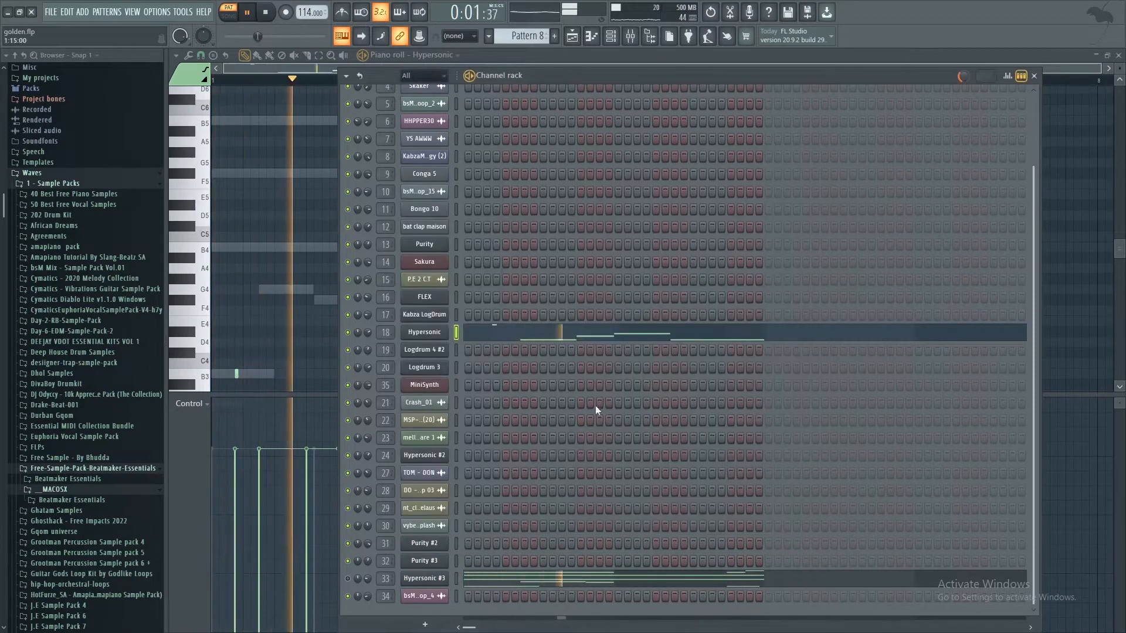
Step: Examine the low Hypersonic bass notes of Pattern 8 in the piano roll, and return to the playlist
click(587, 331)
scroll(546, 288, down, 5)
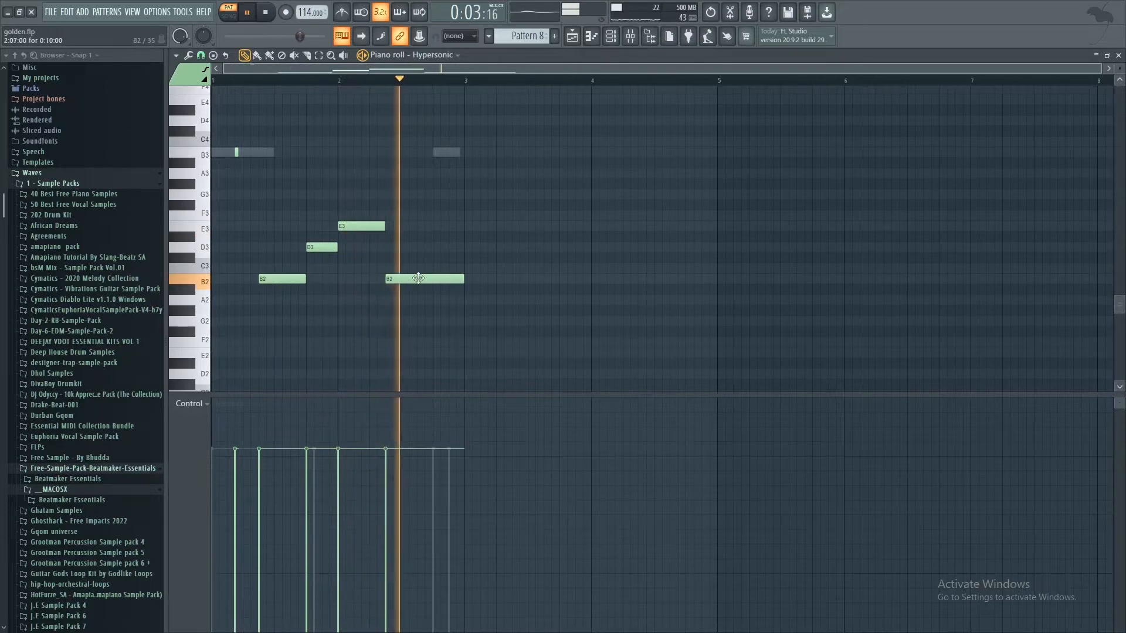
click(572, 36)
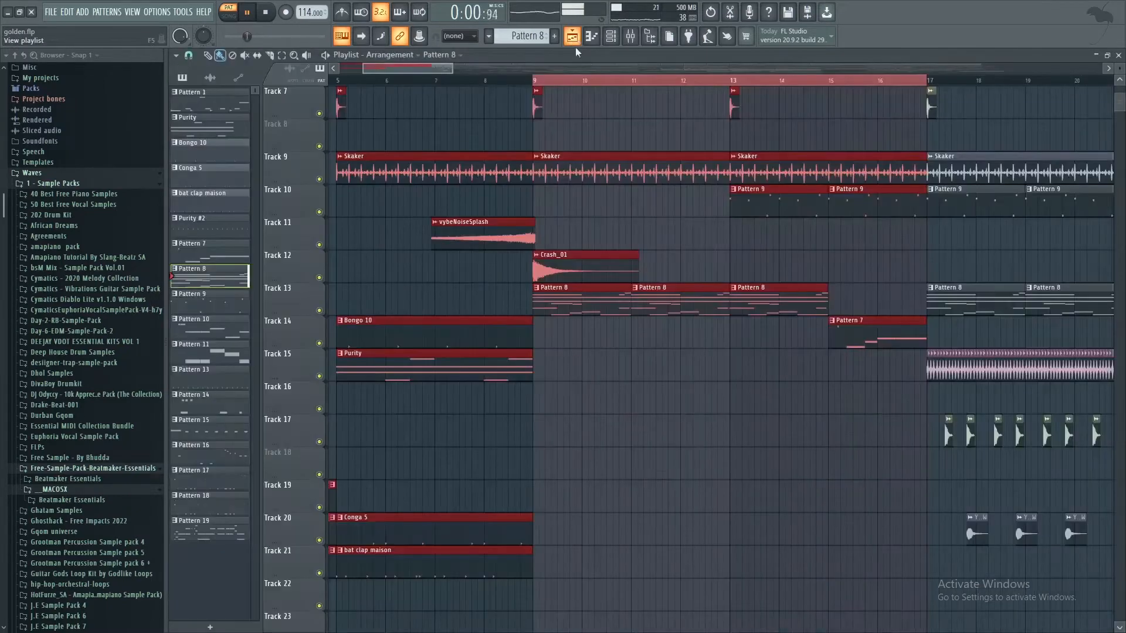
Step: Open Pattern 7 on Track 14, examine its Hypersonic piano roll notes, and return to the playlist
scroll(833, 269, up, 1)
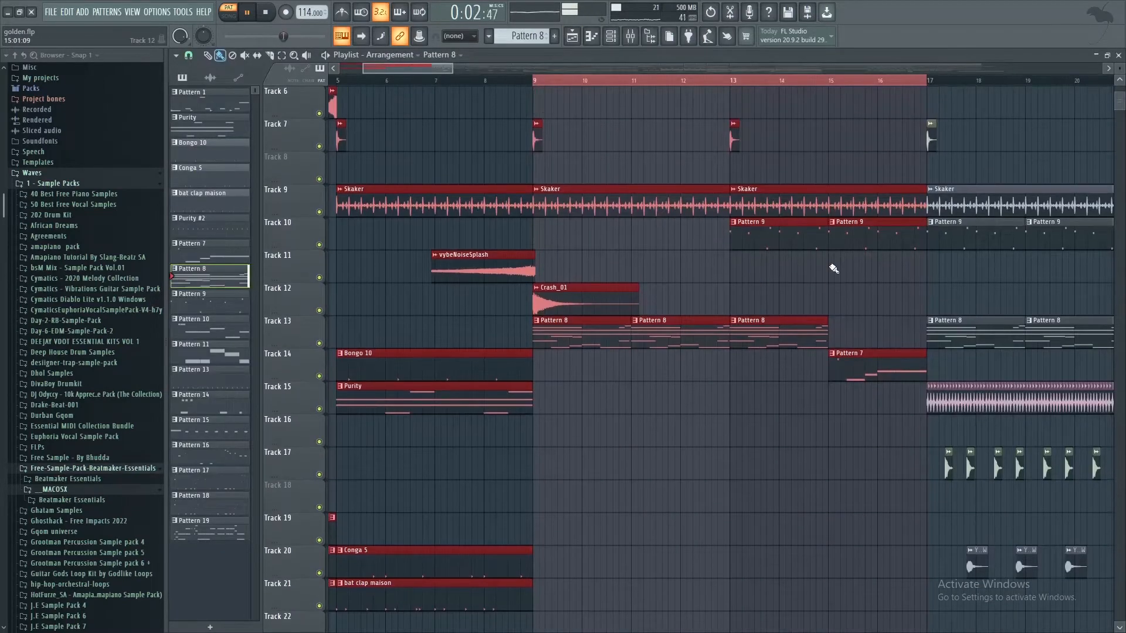
double_click(841, 369)
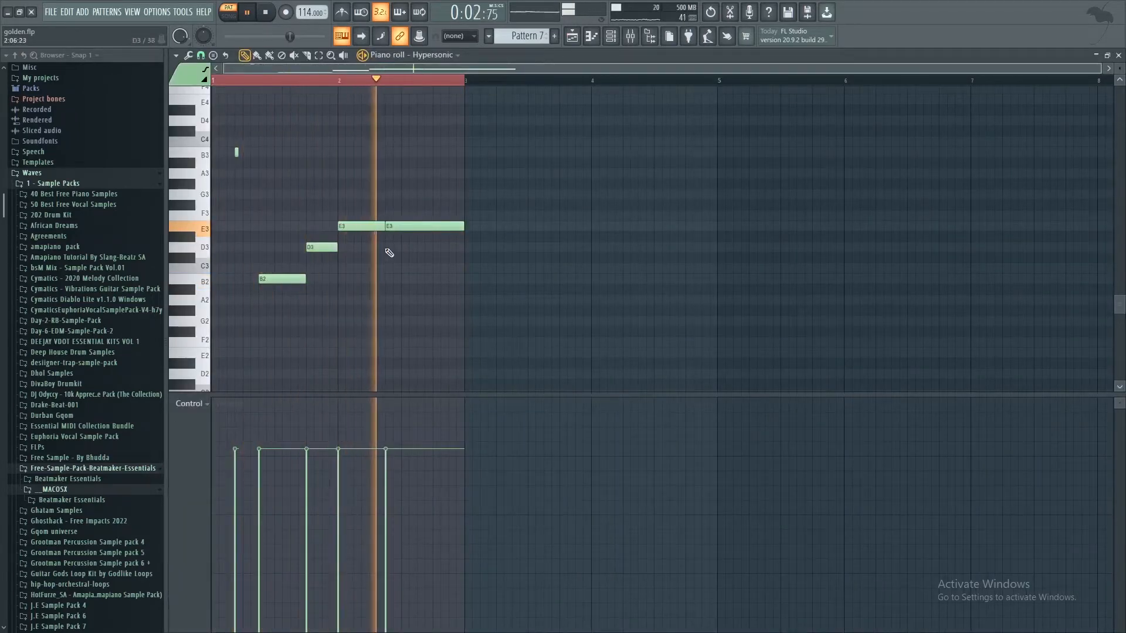
click(571, 37)
scroll(673, 319, down, 3)
scroll(673, 319, up, 4)
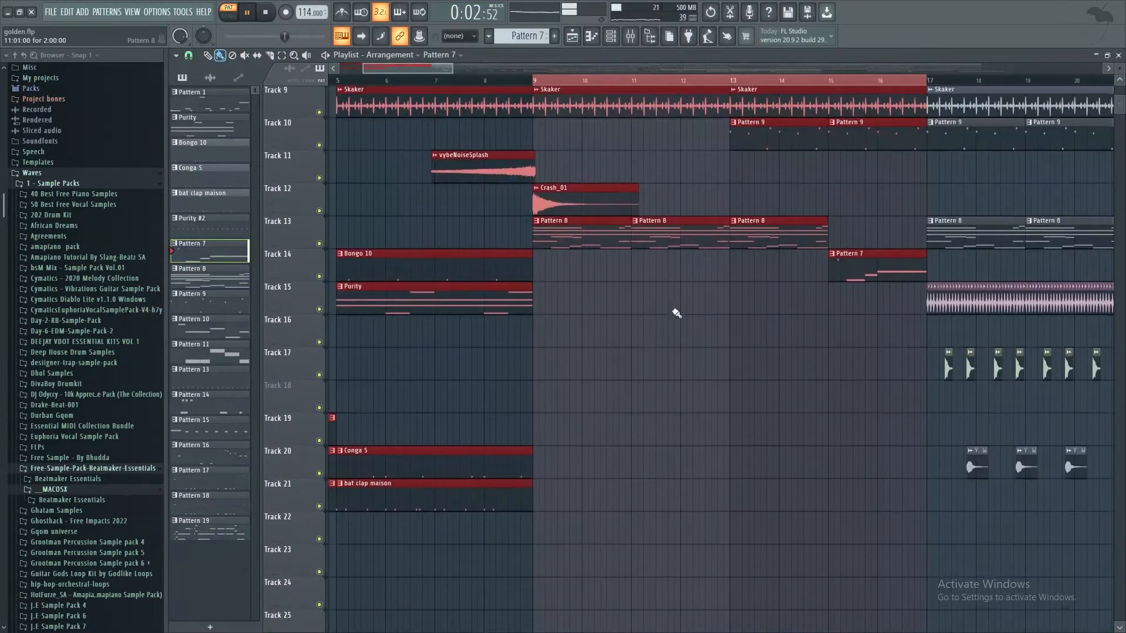
Step: View the mixer with the Hypersonic track's effects, close it, and show Pattern 7 in the channel rack
click(630, 37)
click(611, 37)
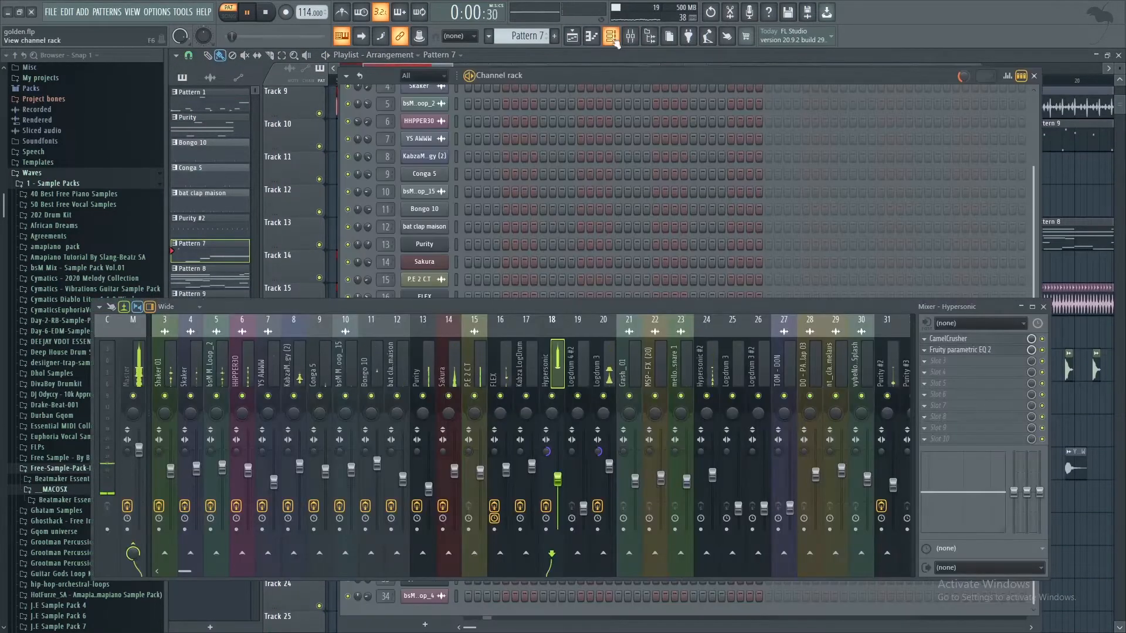
click(1044, 307)
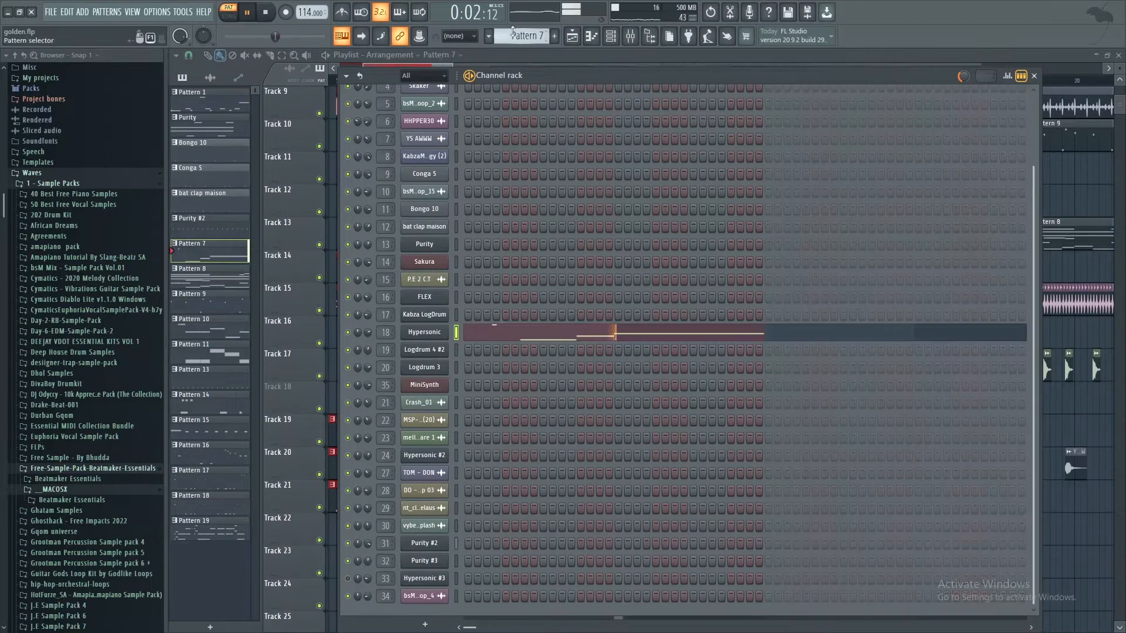
Step: Switch to Pattern 8 and examine the Hypersonic #3 chord notes in the piano roll during pattern playback
scroll(513, 33, down, 1)
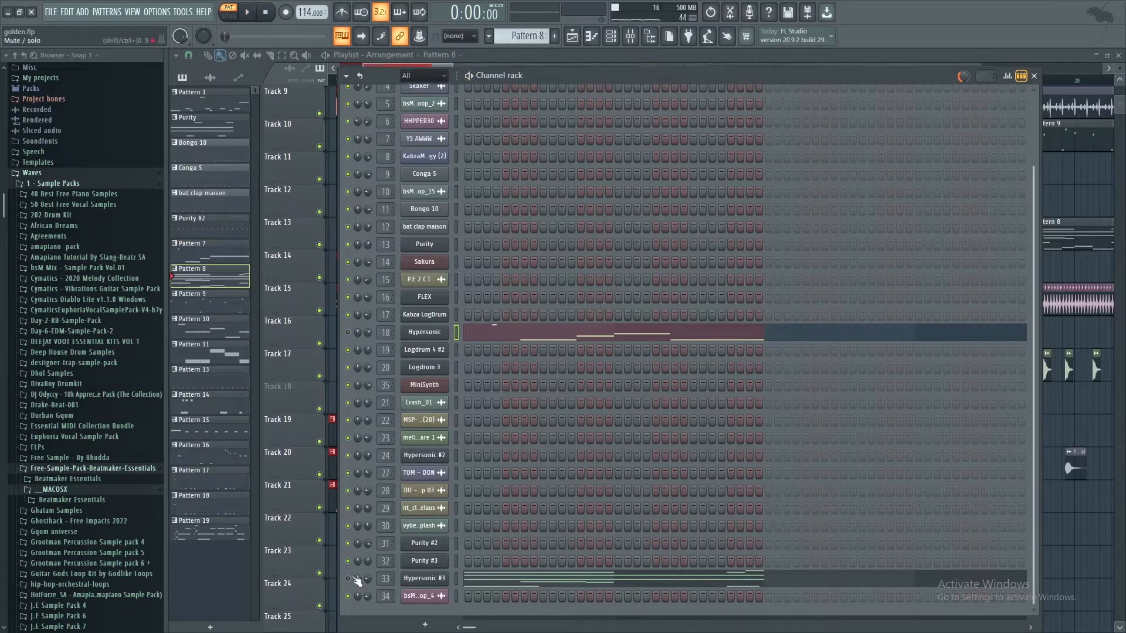
click(632, 585)
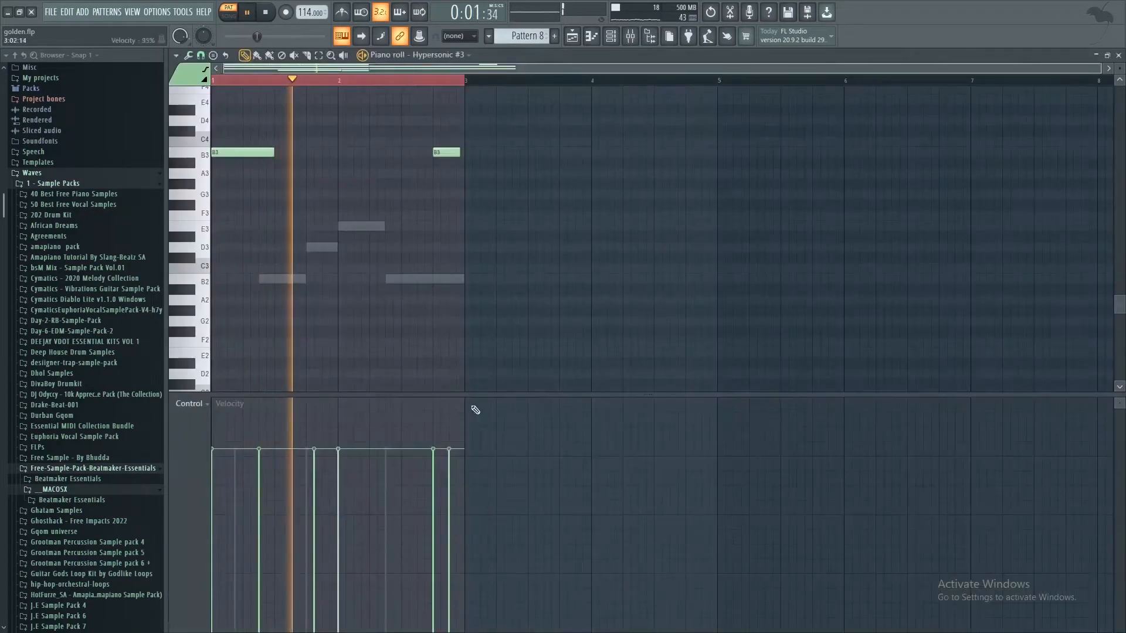
scroll(469, 164, up, 2)
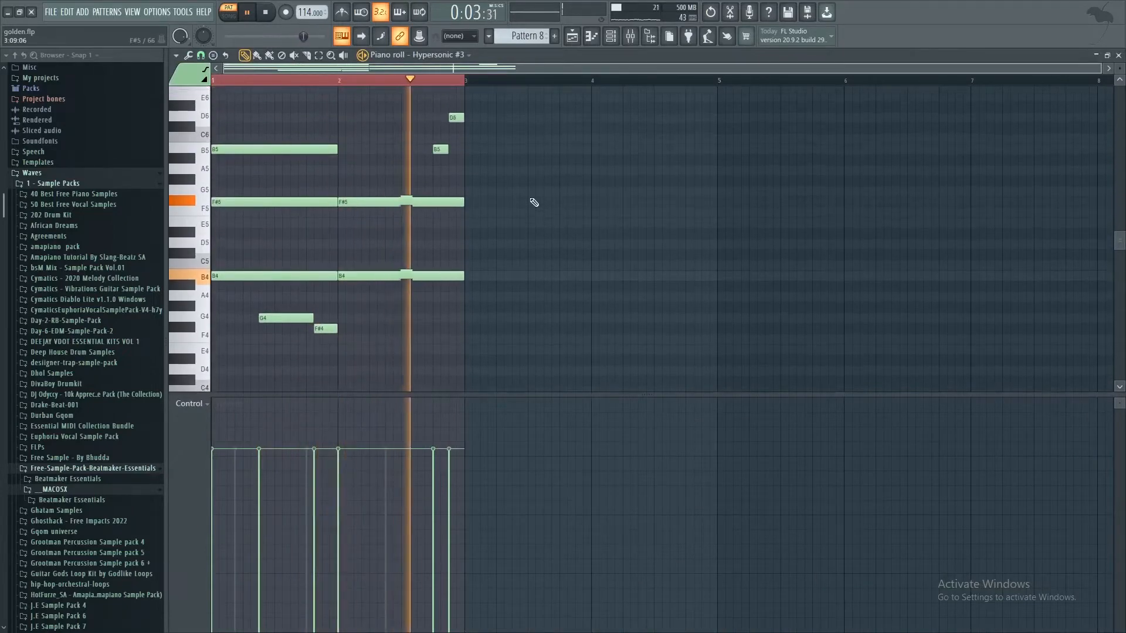
Step: Examine the patch loaded in the Hypersonic #3 instrument on channel 33, close it, and return to the playlist
click(611, 35)
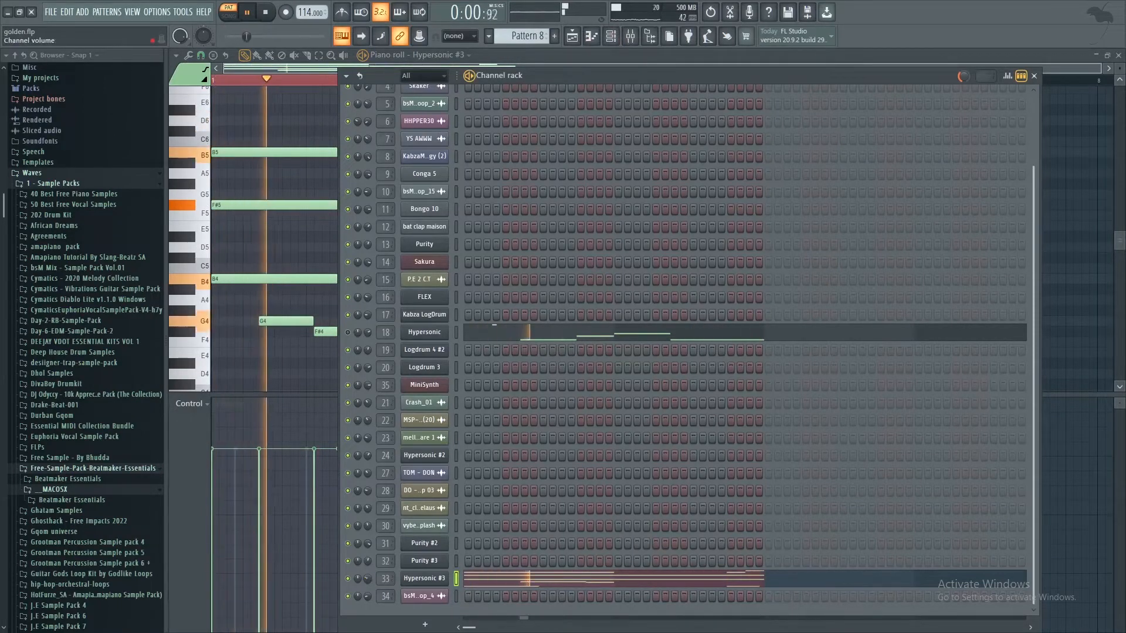
click(424, 578)
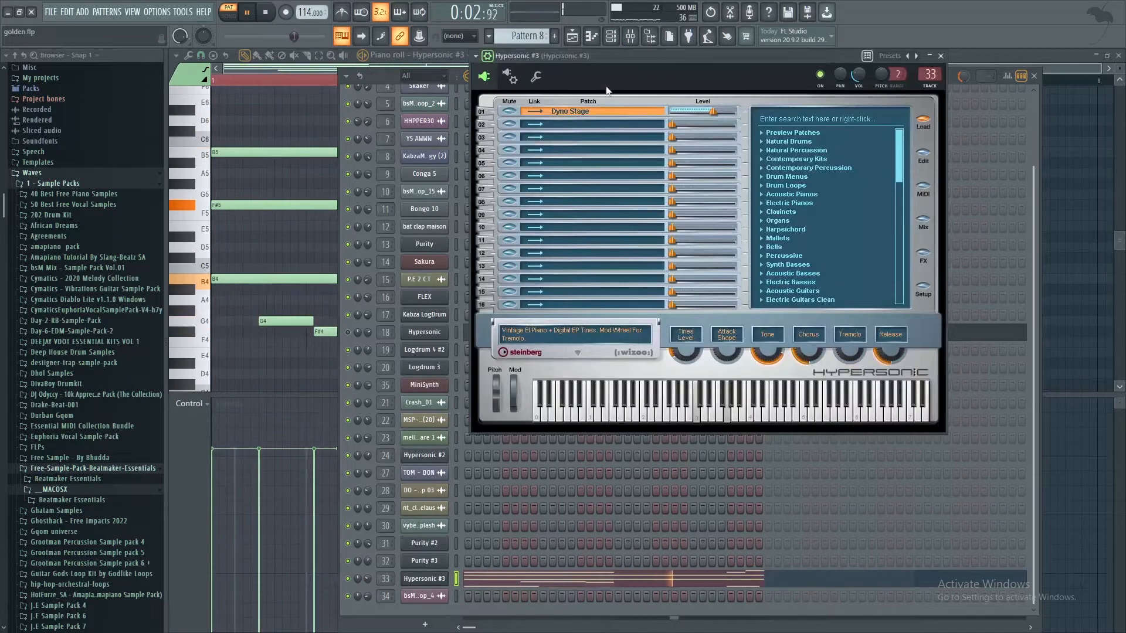
click(941, 55)
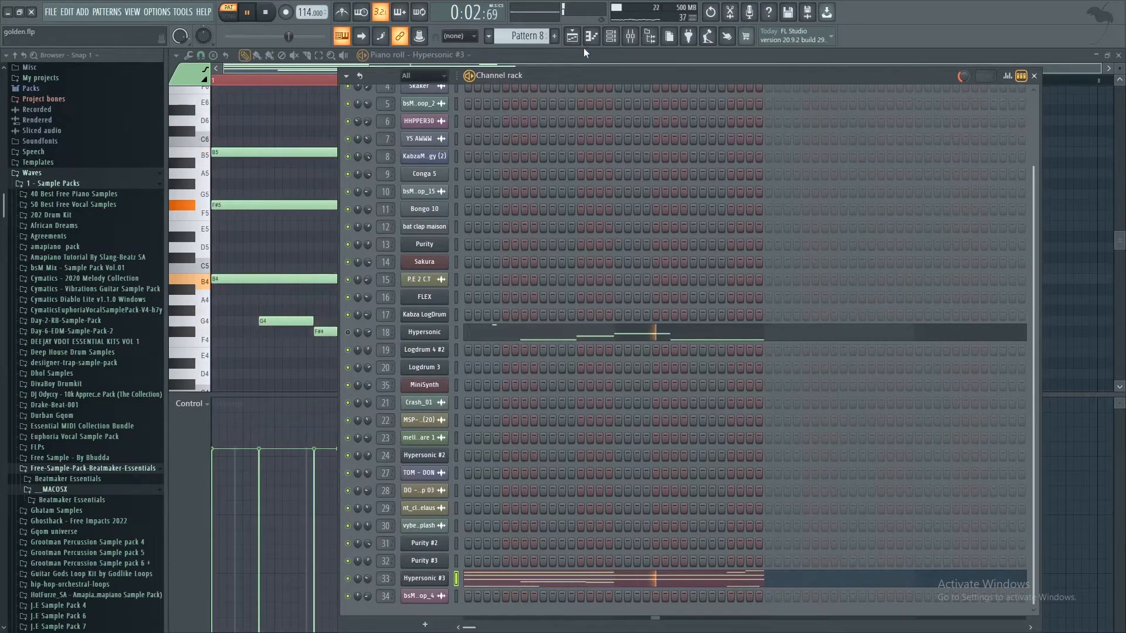
click(572, 36)
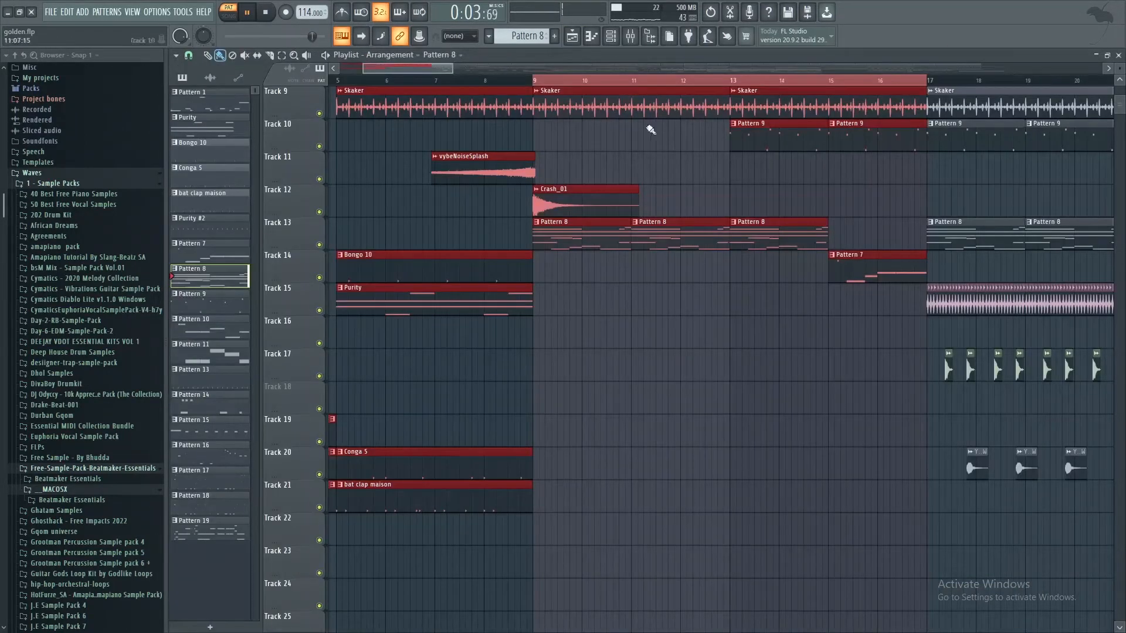
Step: Play the song from bar 9 while viewing the Hypersonic #3 mixer track and its effects, and close the mixer
click(538, 83)
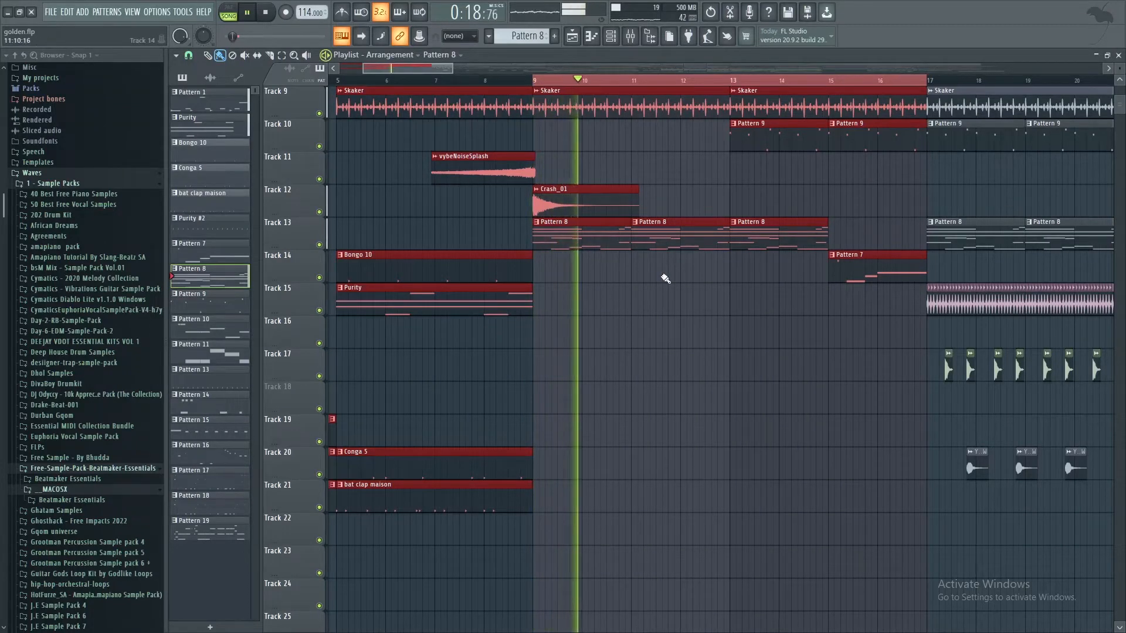
click(630, 36)
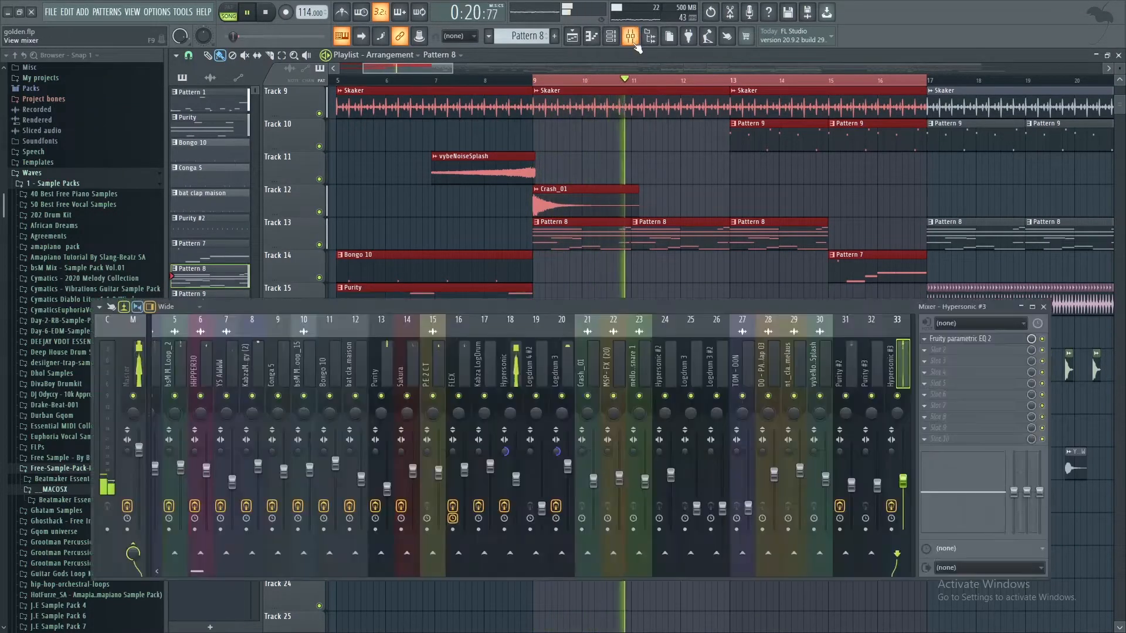
click(611, 36)
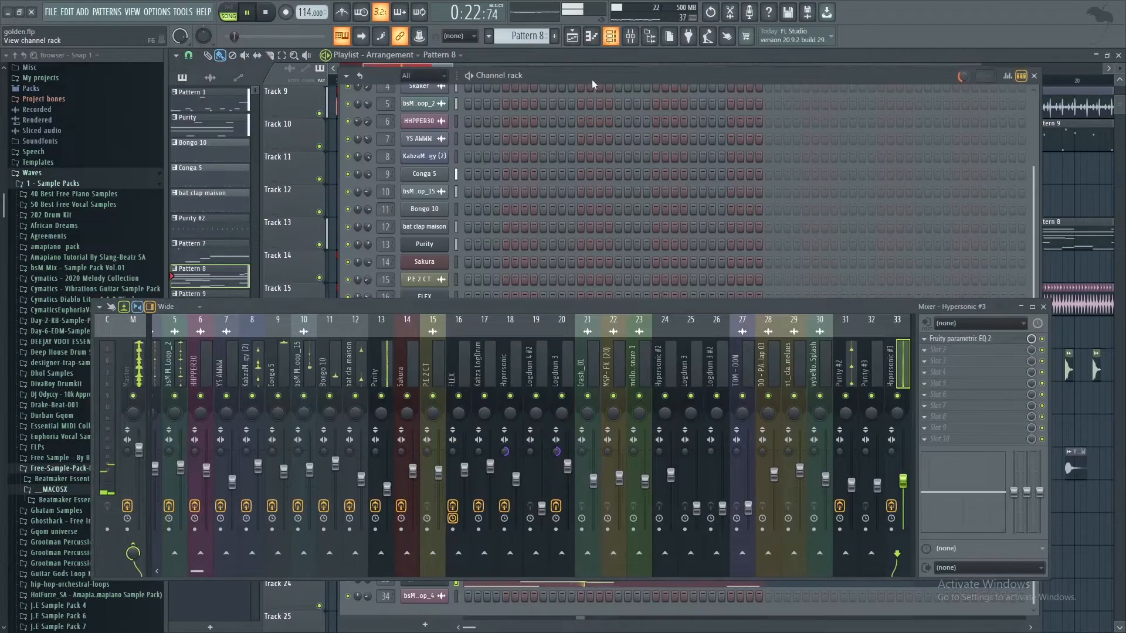
click(1050, 313)
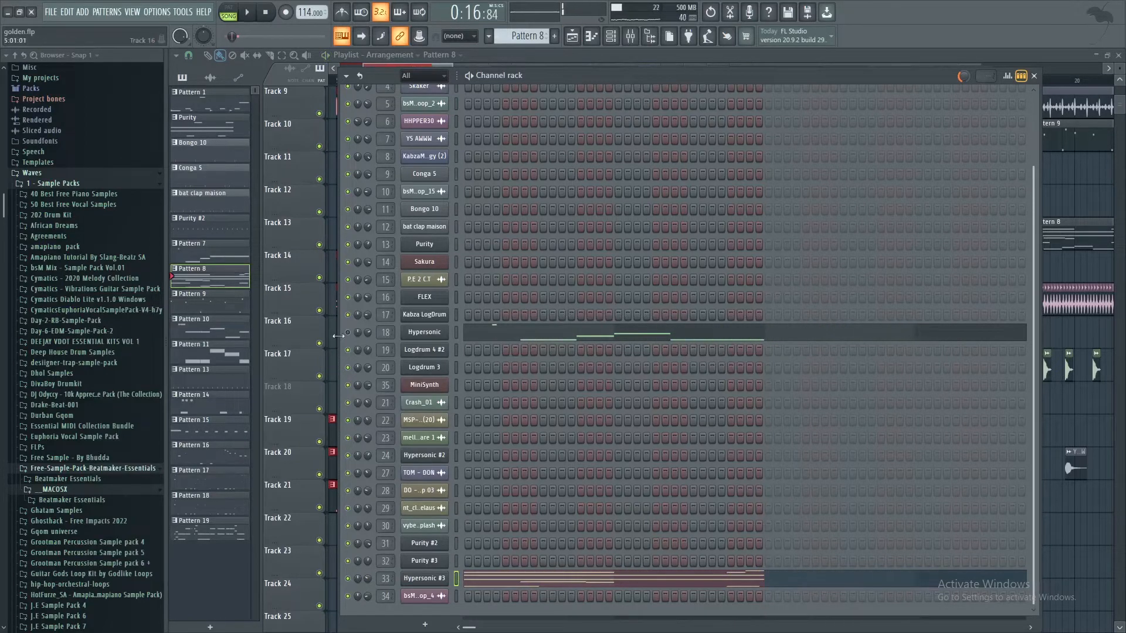
Step: Replay the song from bar 9 in the playlist, review the tracks up to the Pattern 9 clips, and stop playback
key(space)
click(572, 37)
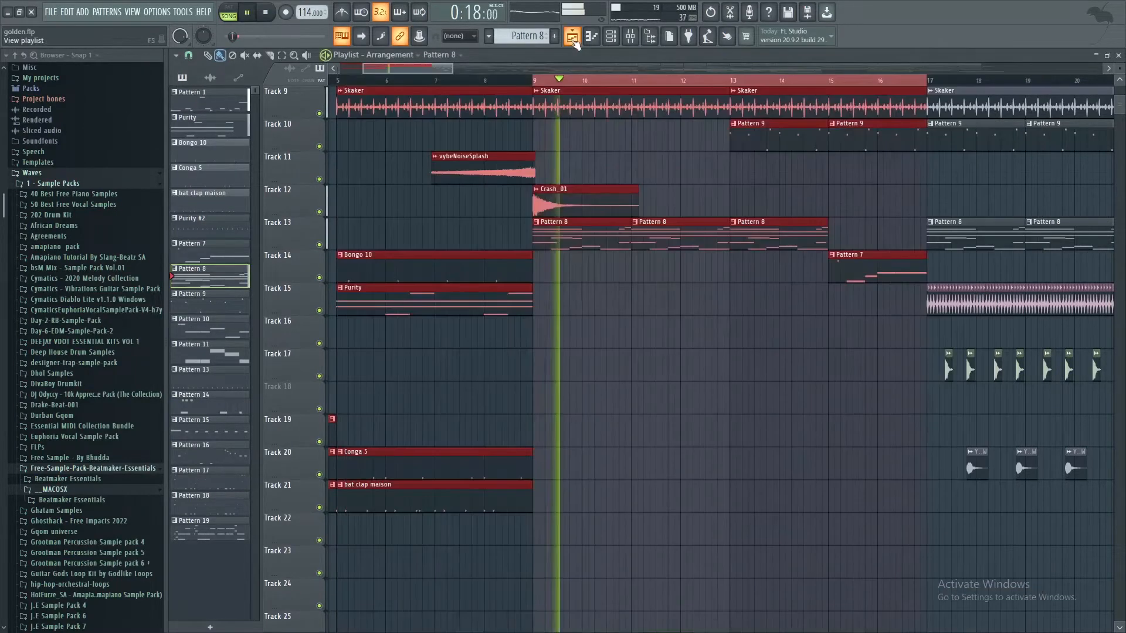
scroll(701, 271, up, 5)
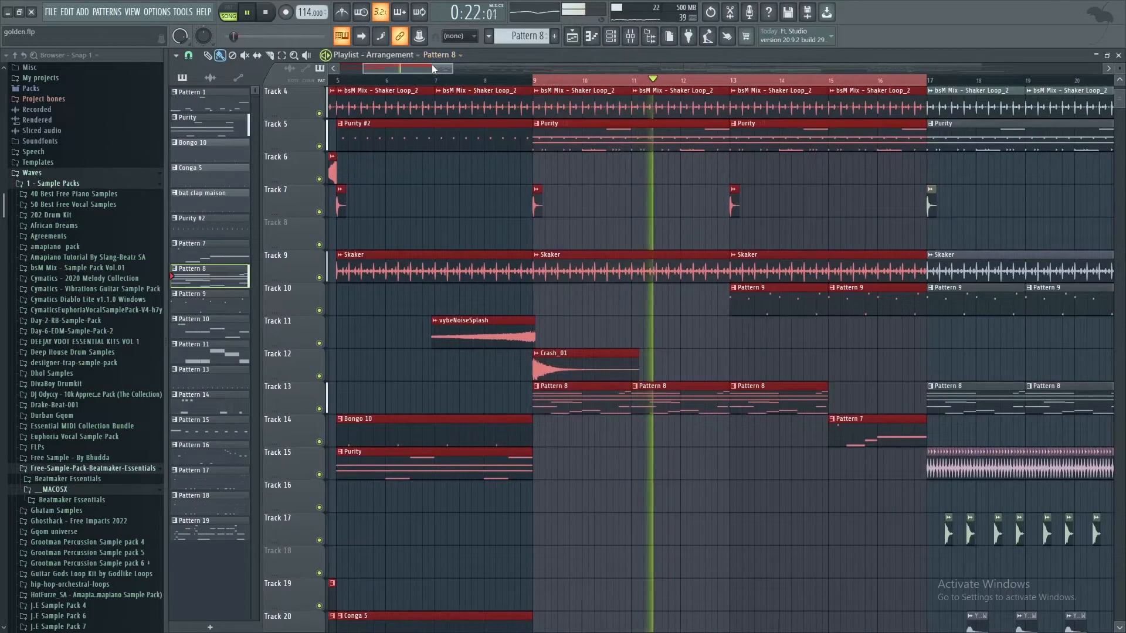
drag(431, 64, 463, 73)
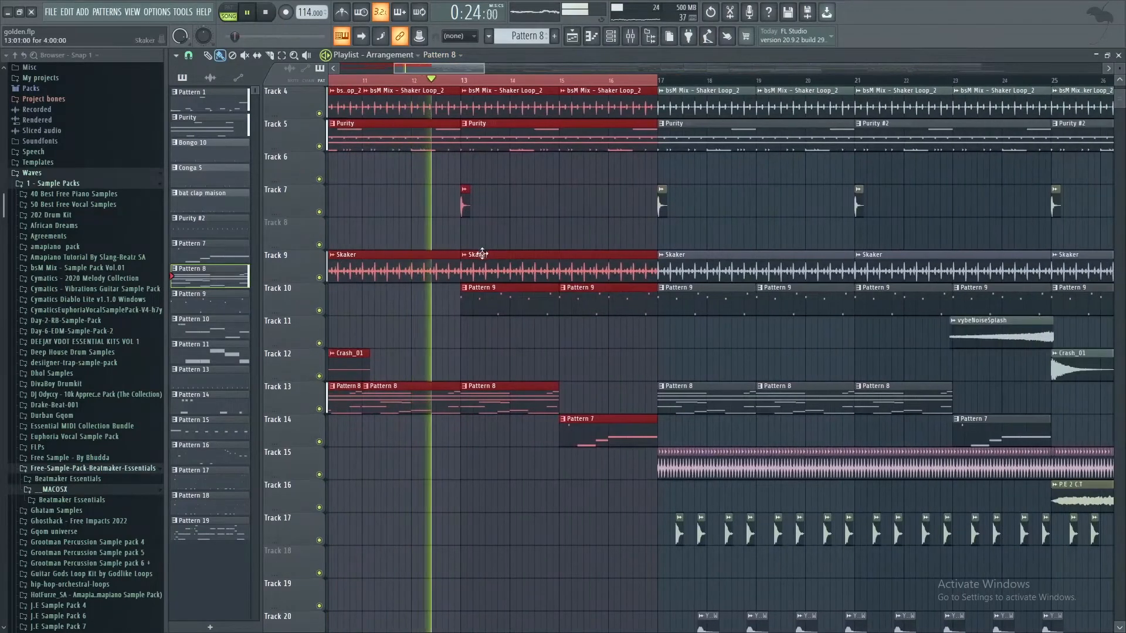
key(space)
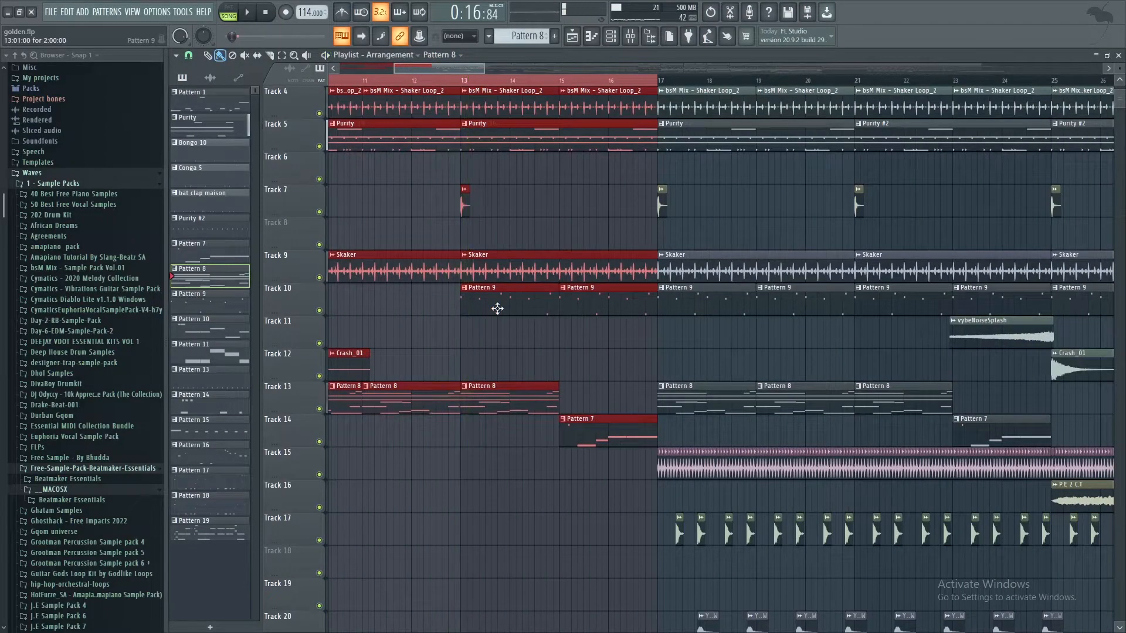
Step: Open Pattern 9 from Track 10, examine the preset in its Sakura instrument on channel 14, and close the plugin
double_click(498, 308)
click(620, 38)
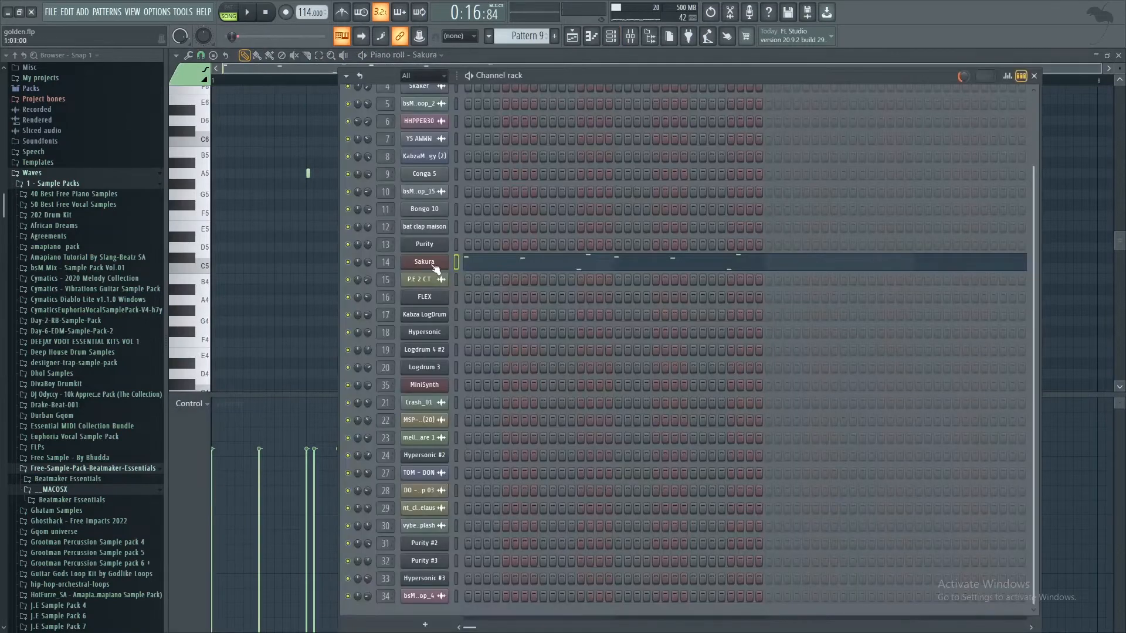
click(434, 264)
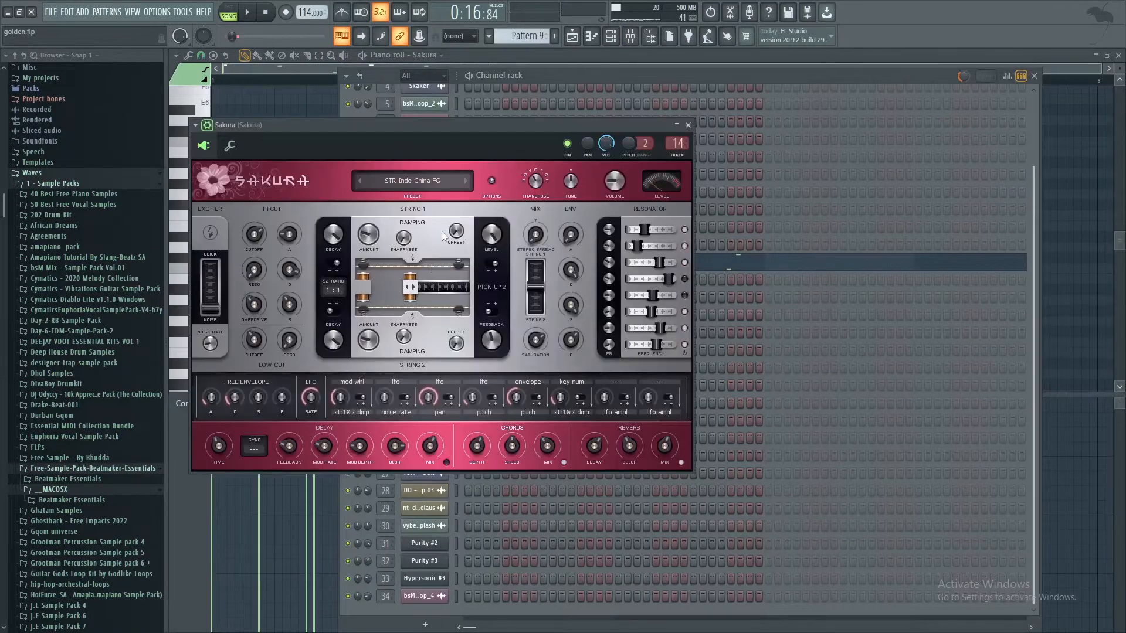
click(688, 125)
Step: Play Pattern 9 and examine its short Sakura notes in the piano roll and channel rack, and return to the playlist
click(625, 258)
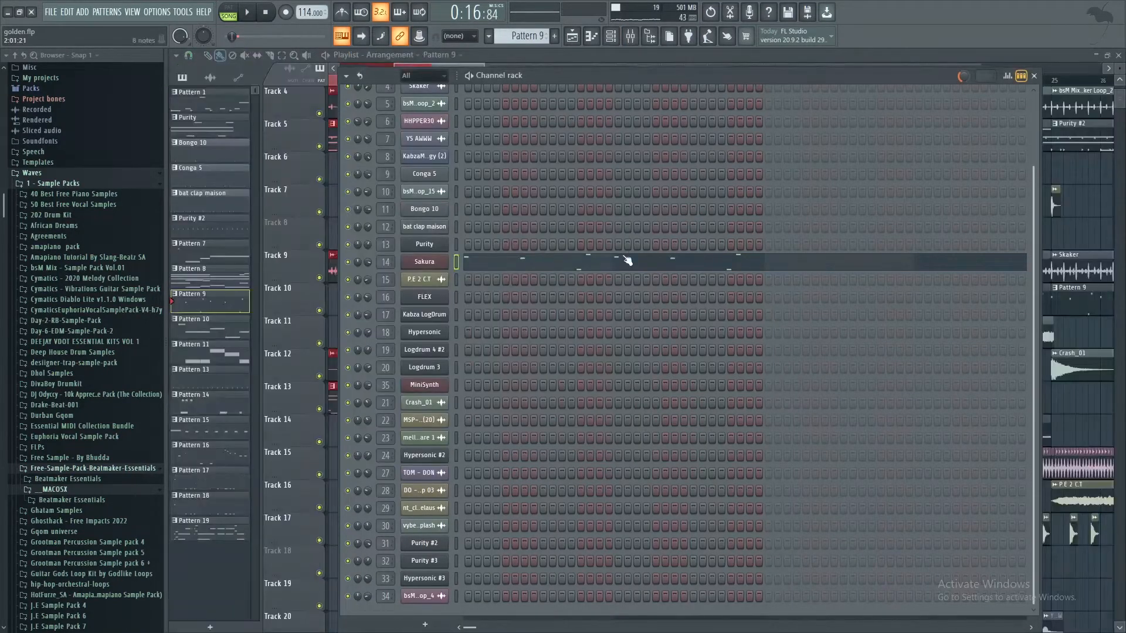
click(625, 267)
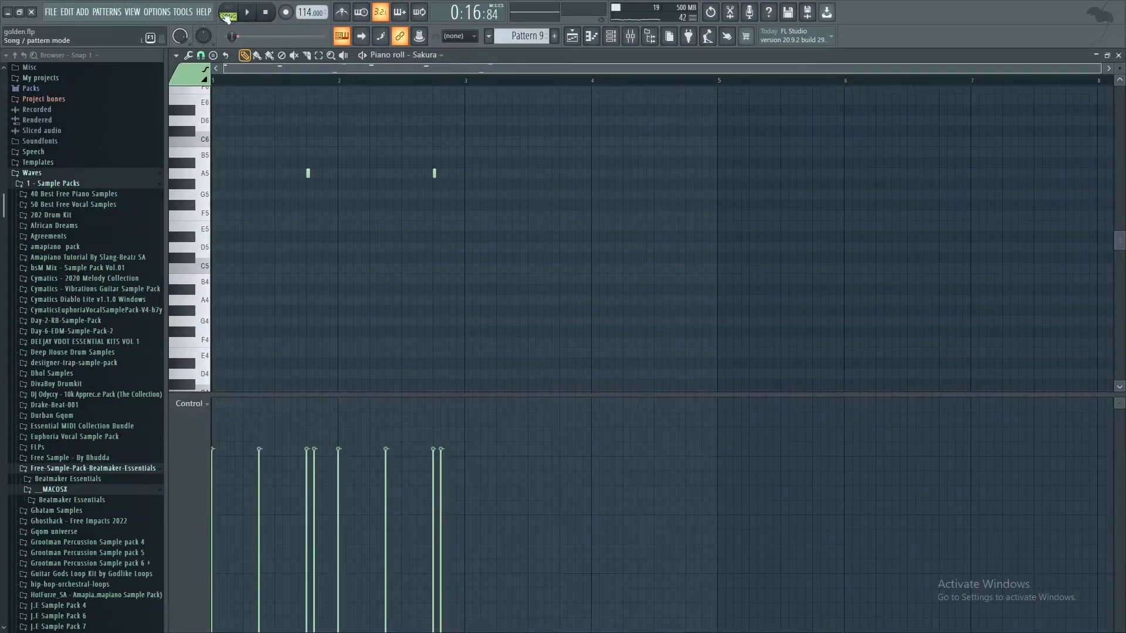
key(space)
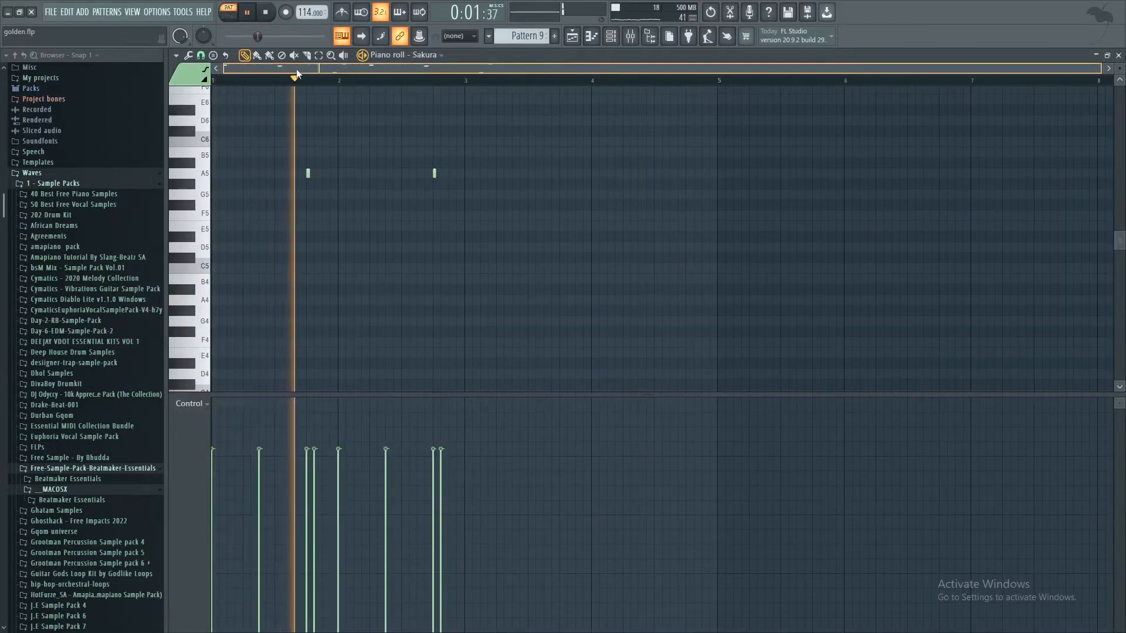
scroll(290, 164, up, 5)
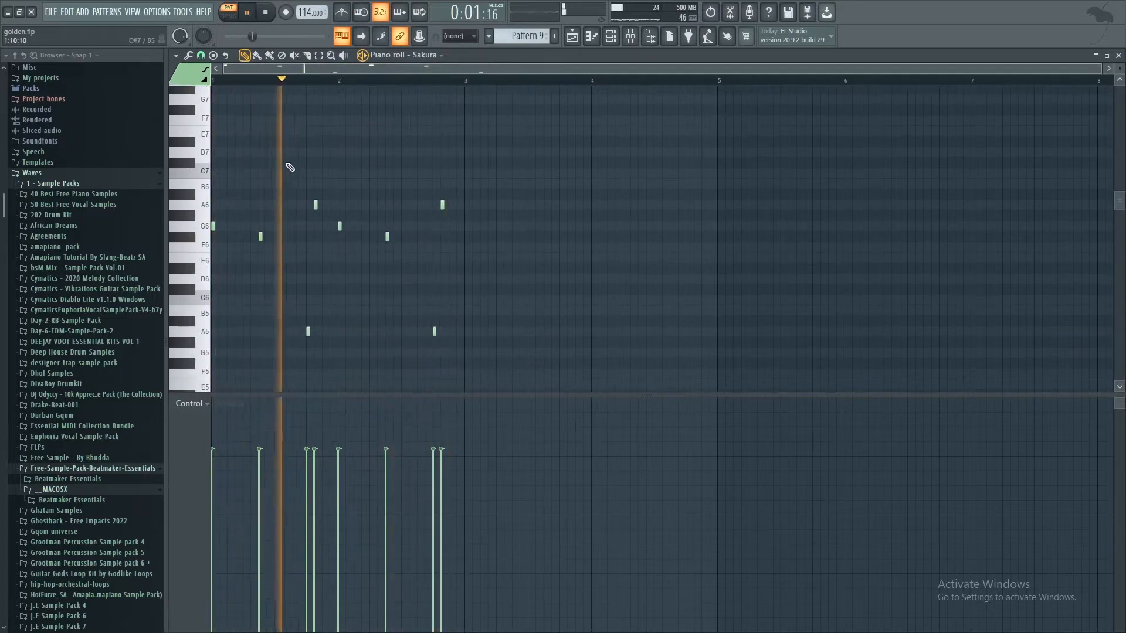
click(615, 37)
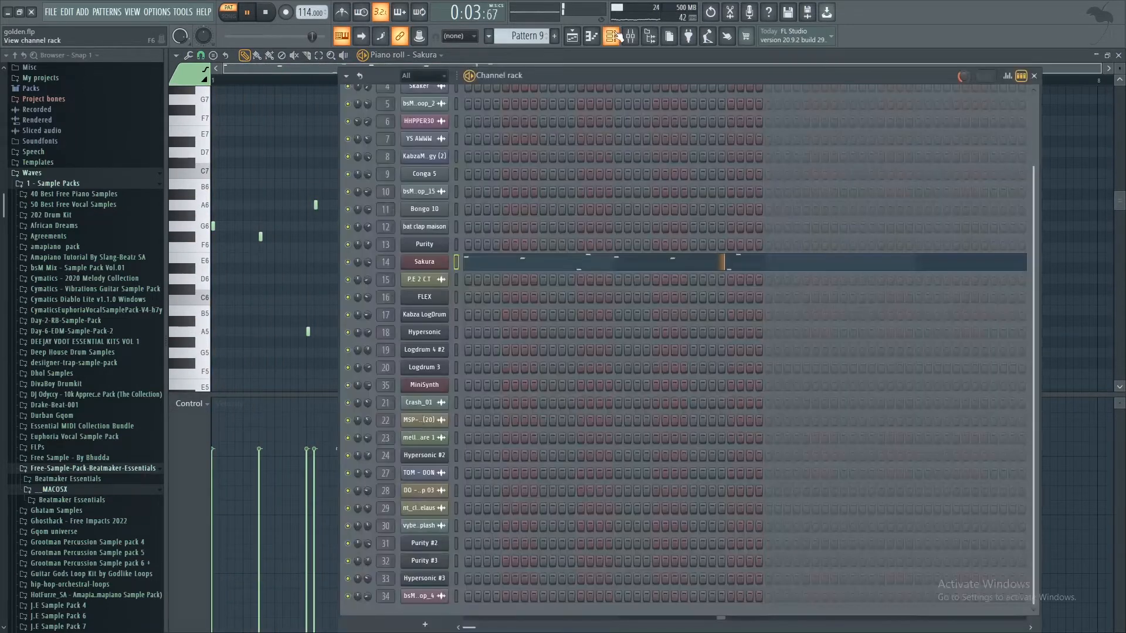
click(572, 37)
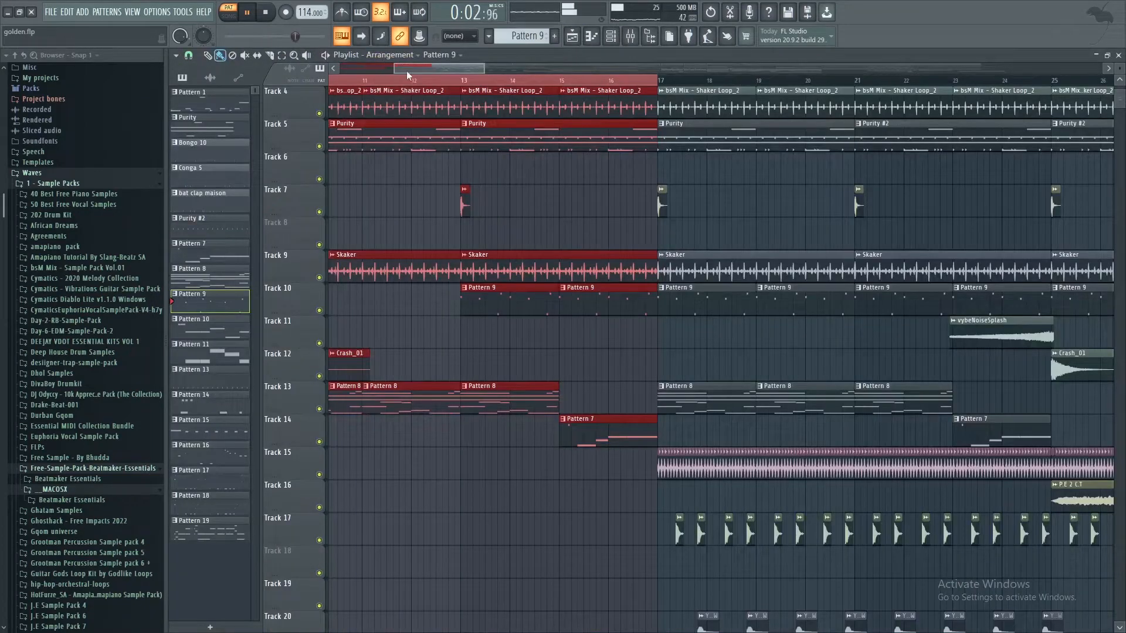
Step: Play the song from bar 13, review the tracks used in that section, and stop playback
scroll(414, 68, left, 3)
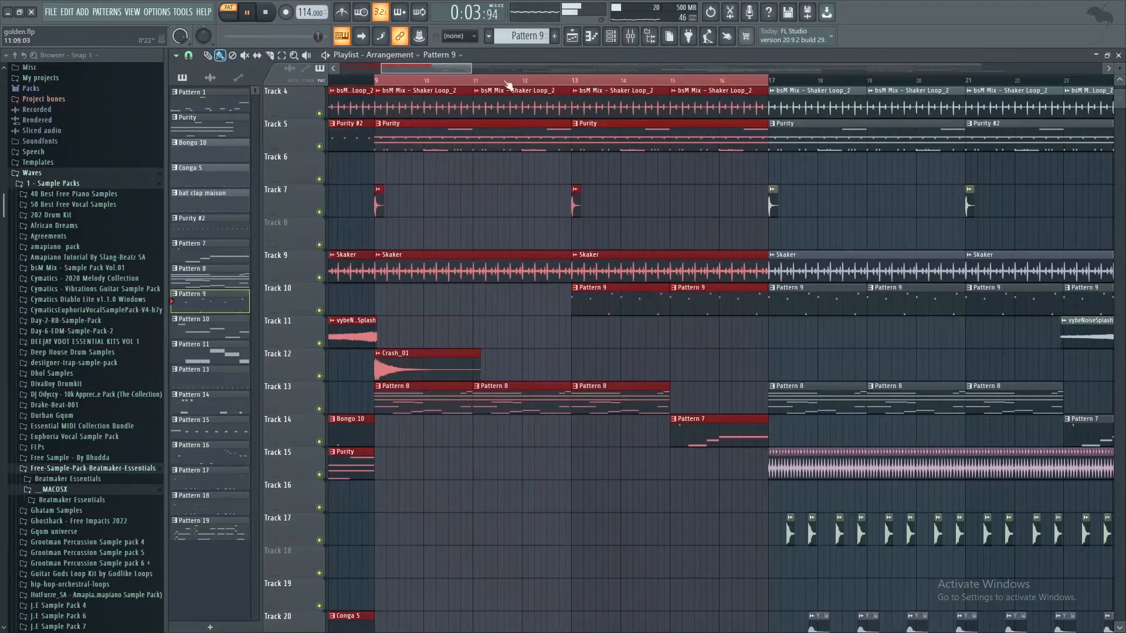
click(577, 81)
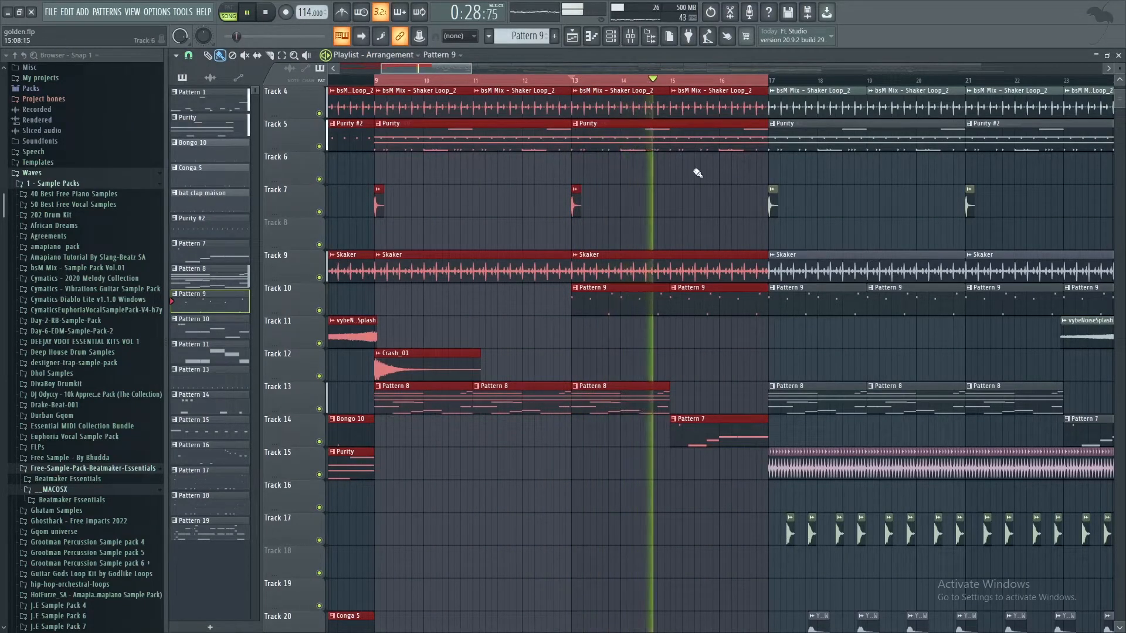
scroll(698, 173, down, 4)
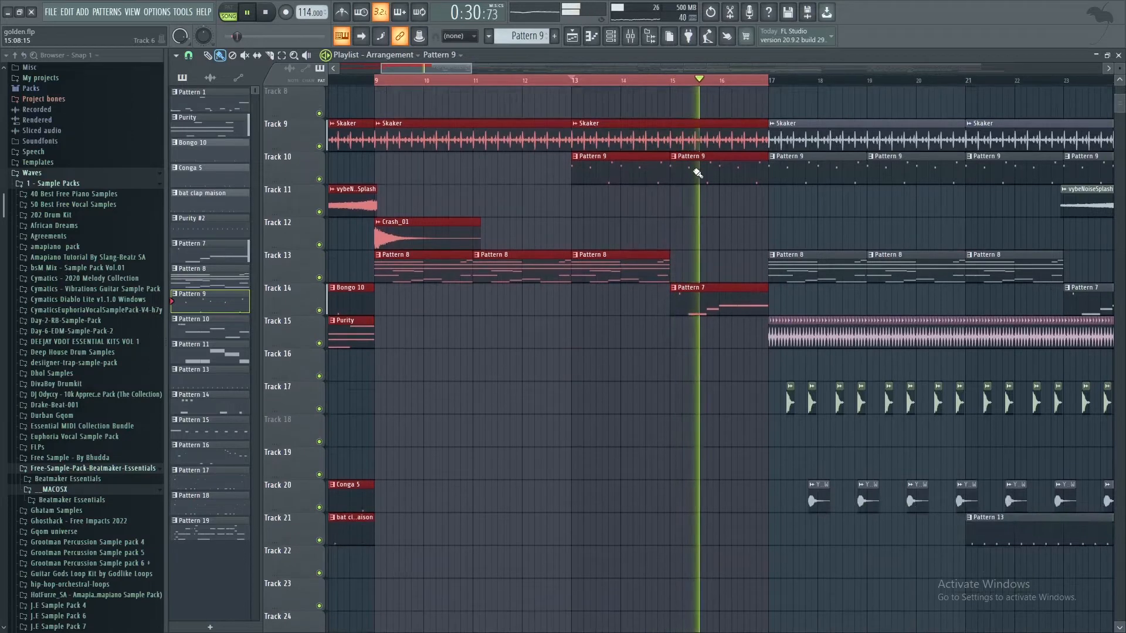
scroll(698, 173, up, 1)
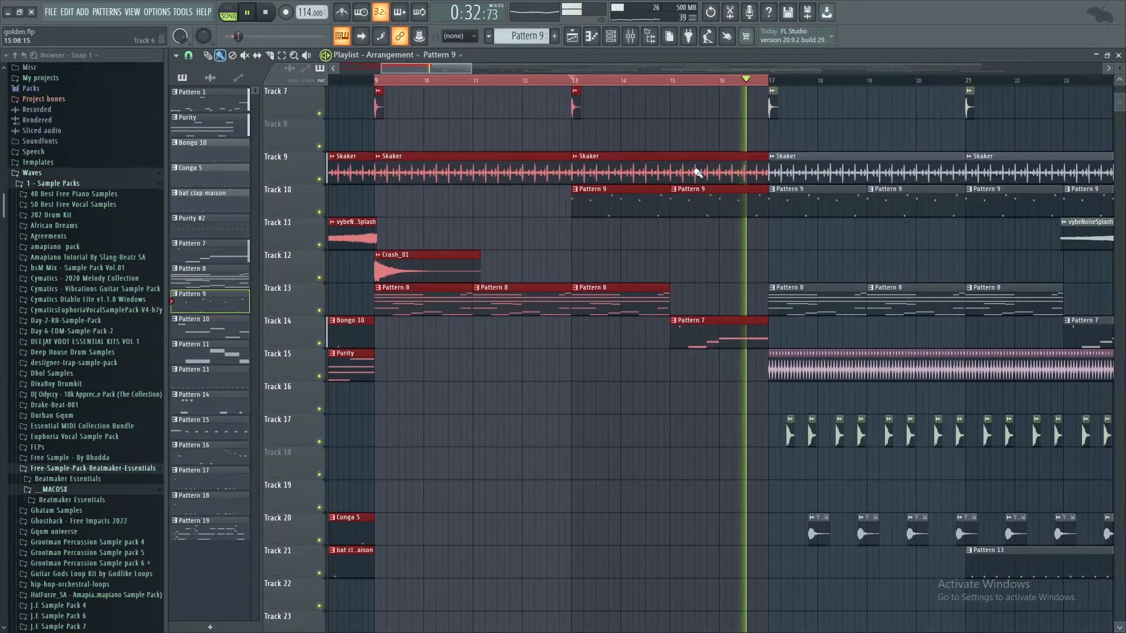
key(space)
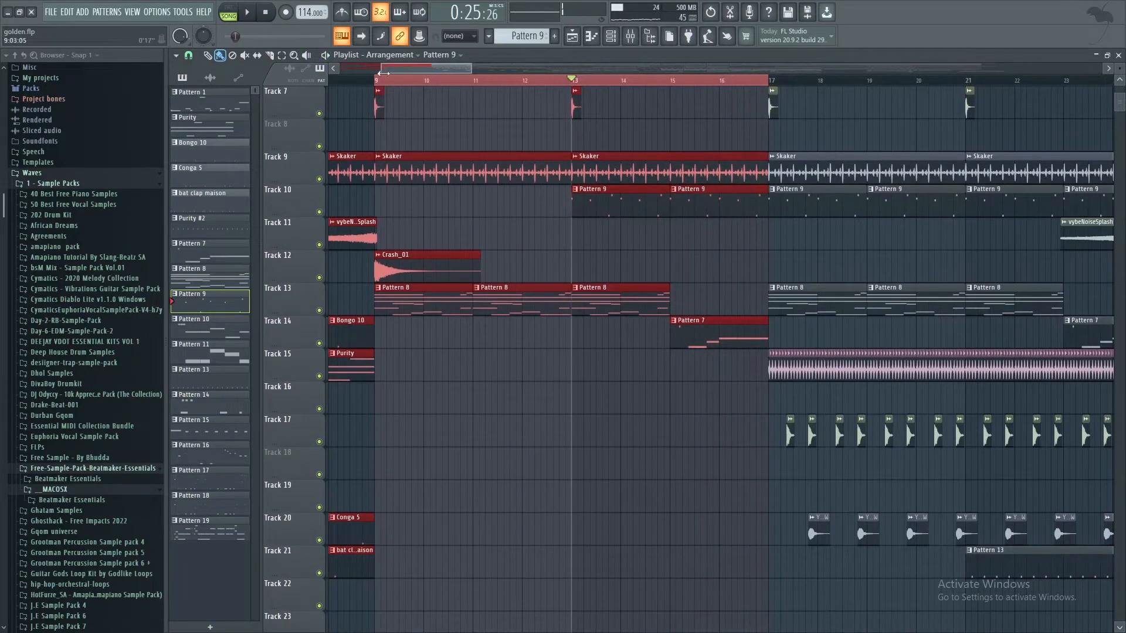
Step: Set the playlist time selection to bars 17 through 25 and examine the sampler settings of the HHPPER30 clip on Track 15
drag(375, 82, 905, 93)
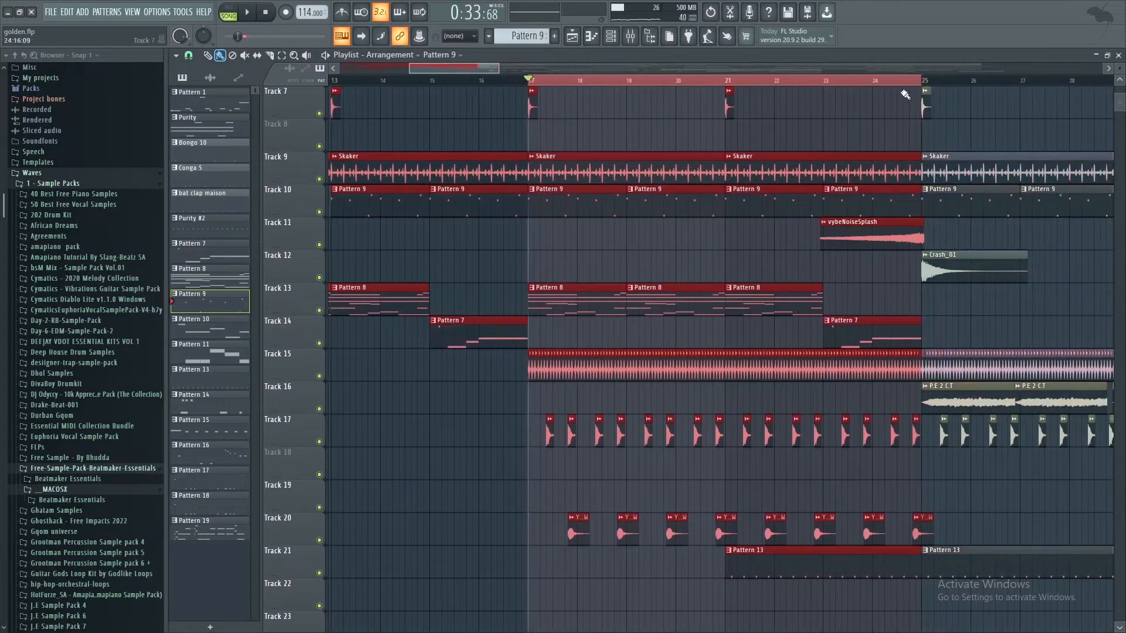
double_click(544, 370)
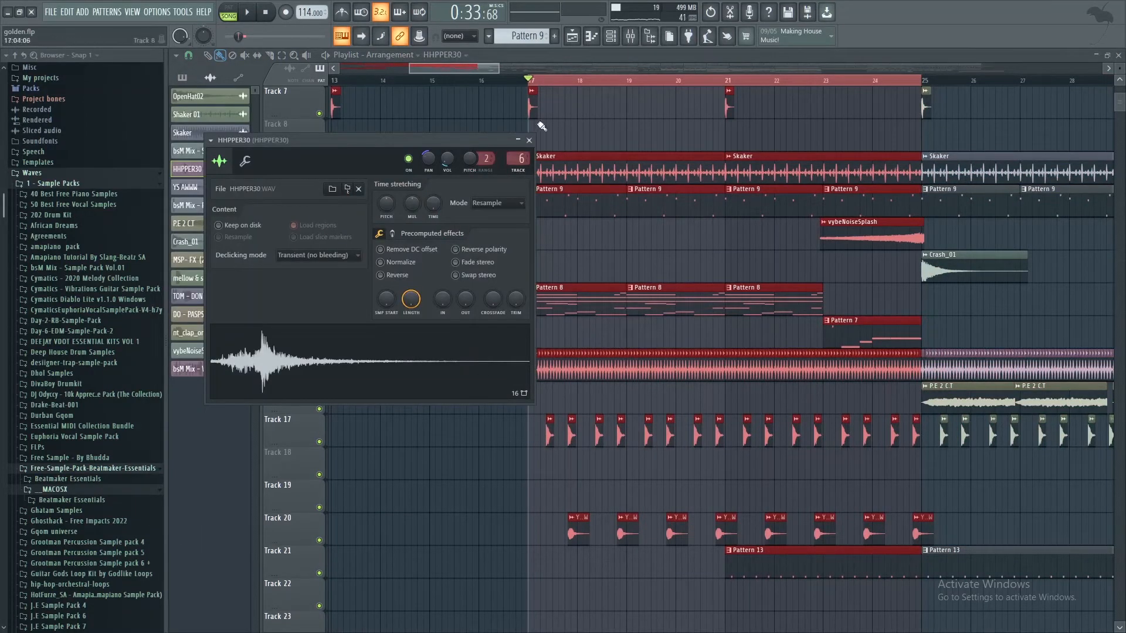
click(529, 140)
Step: Examine the repeated HHPPER30 clips at bar 17, play Track 15 soloed and with all tracks active, and stop playback
scroll(536, 83, up, 5)
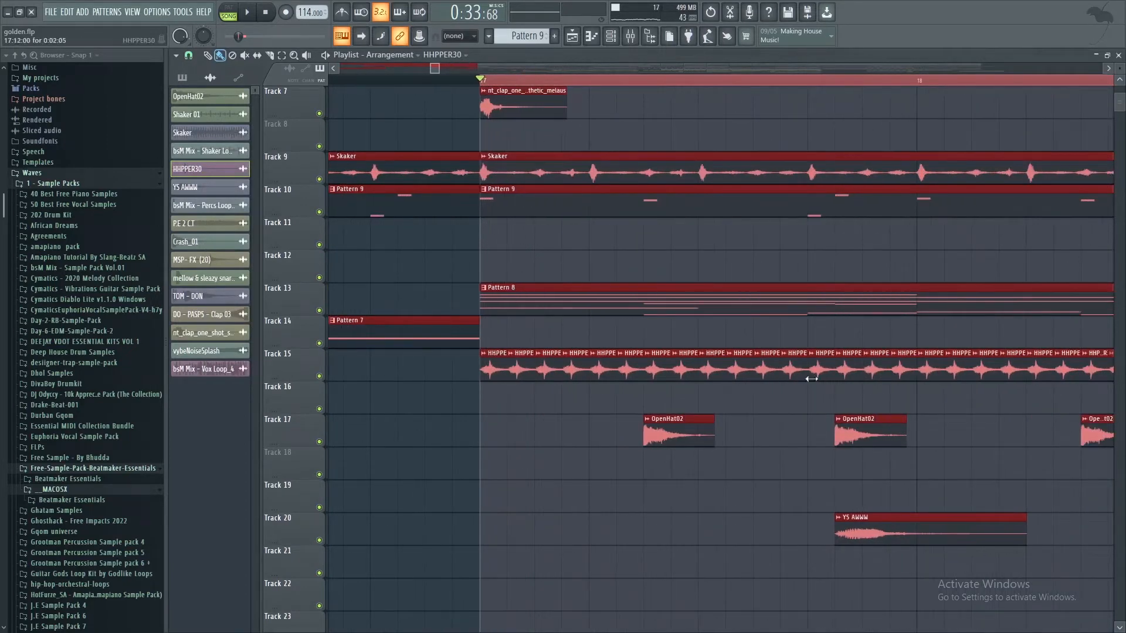
key(space)
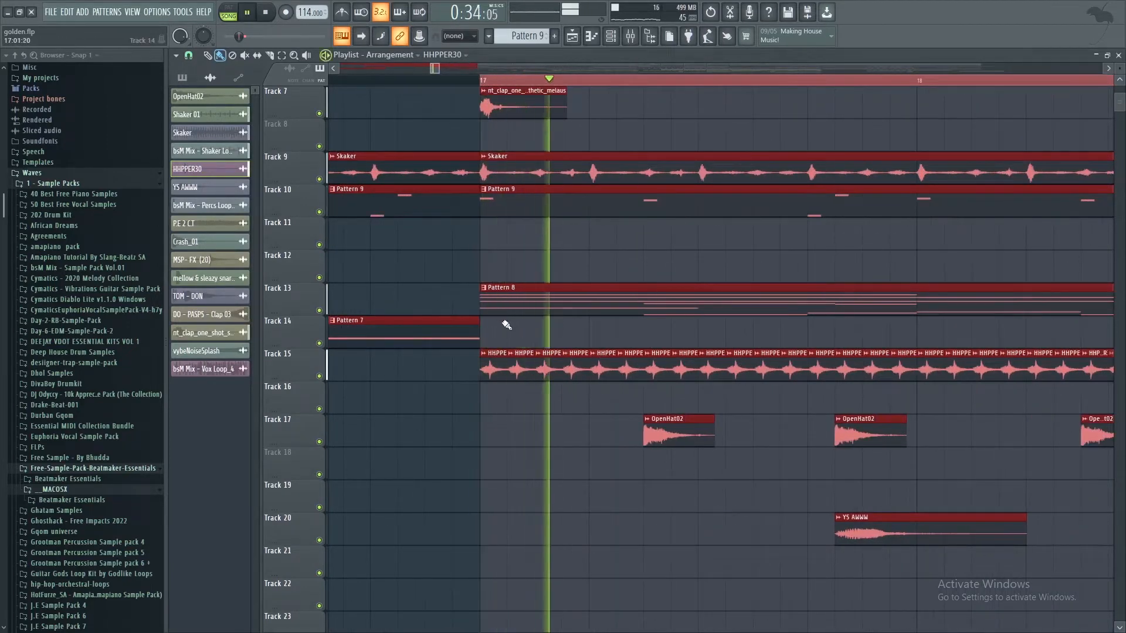
key(space)
right_click(320, 378)
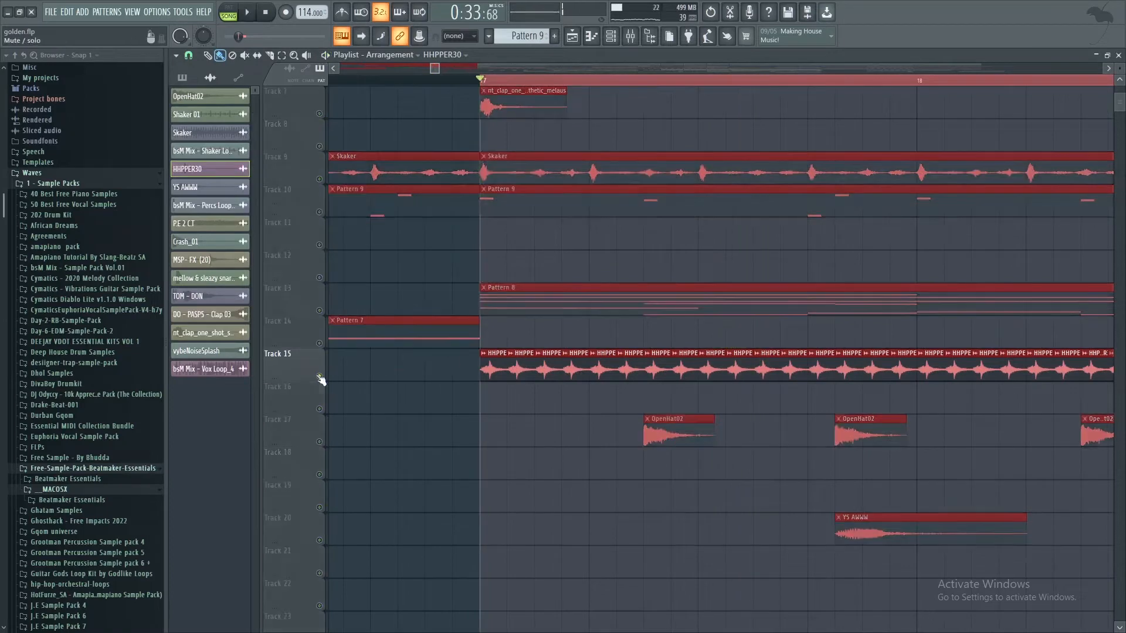
key(space)
right_click(319, 377)
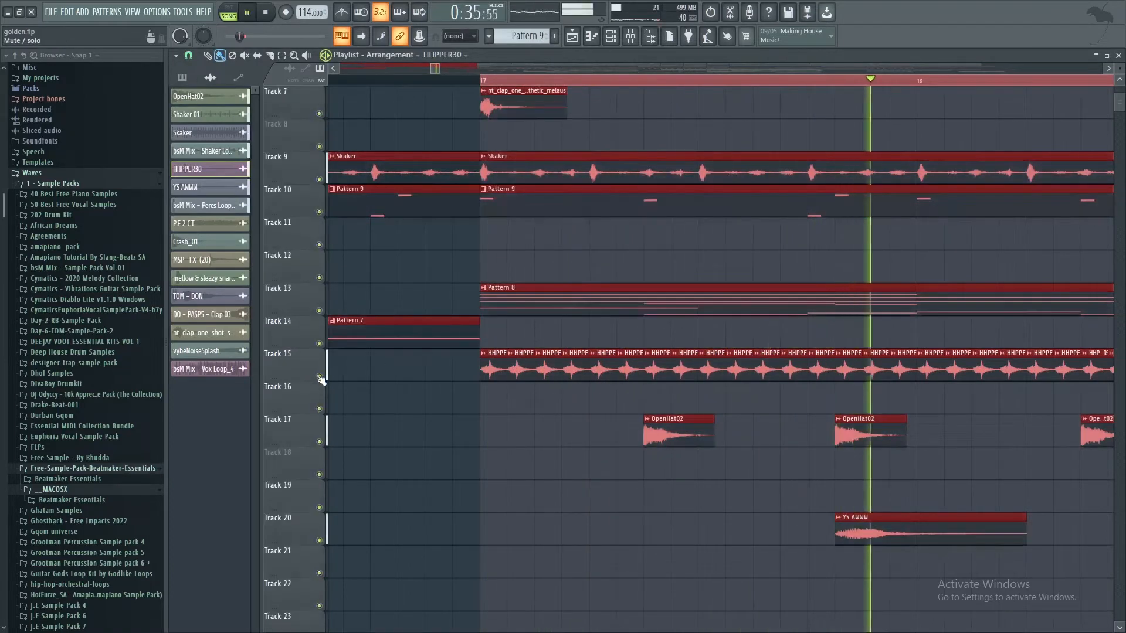
key(space)
scroll(528, 252, up, 4)
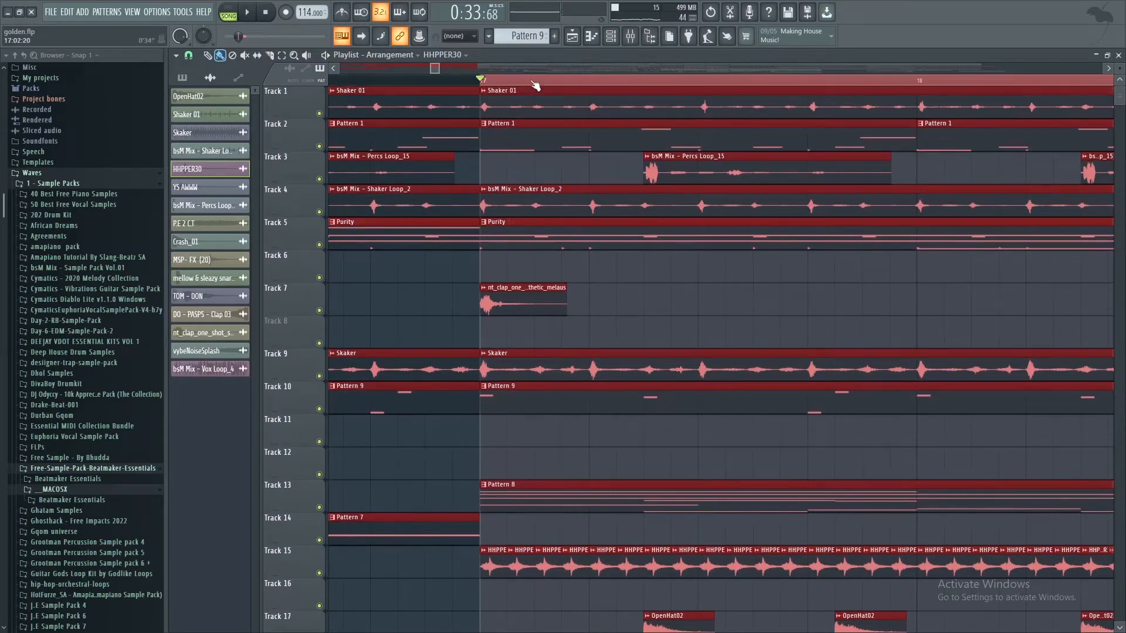
Step: Examine the sampler settings of the OpenHat02 clip on Track 17 and the YS AWWW clip on Track 20
scroll(535, 82, down, 8)
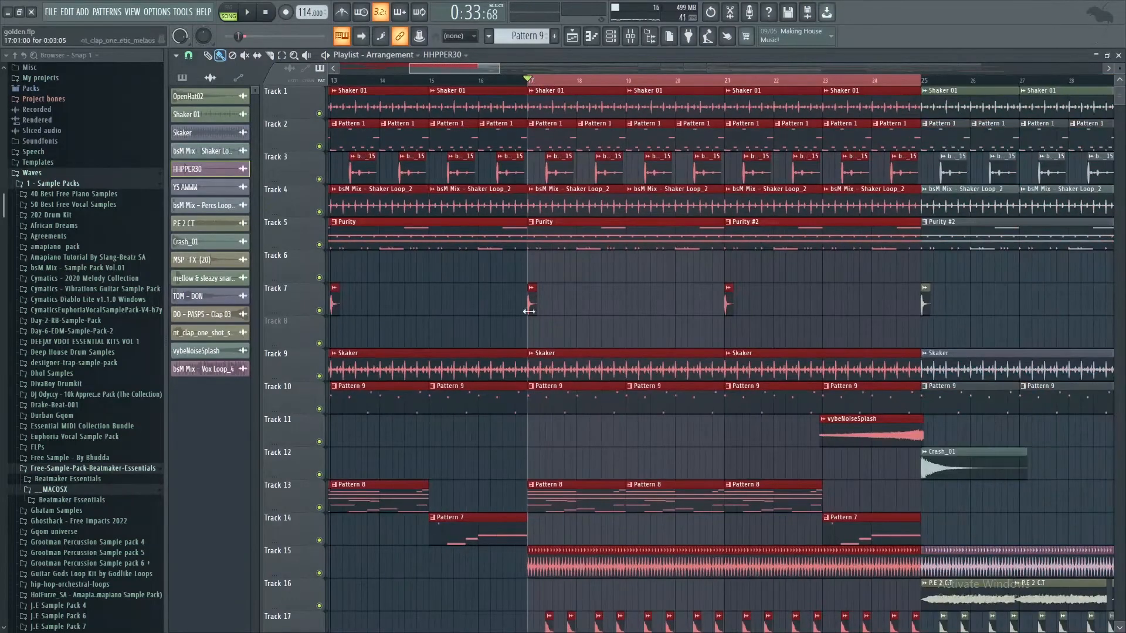
scroll(529, 312, down, 4)
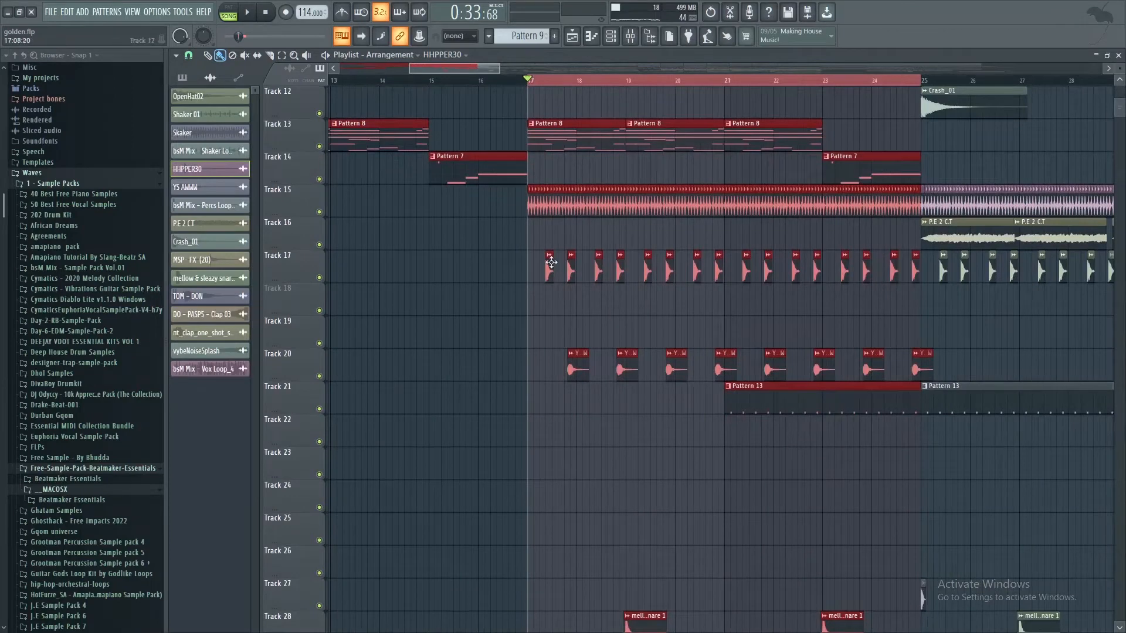
double_click(551, 263)
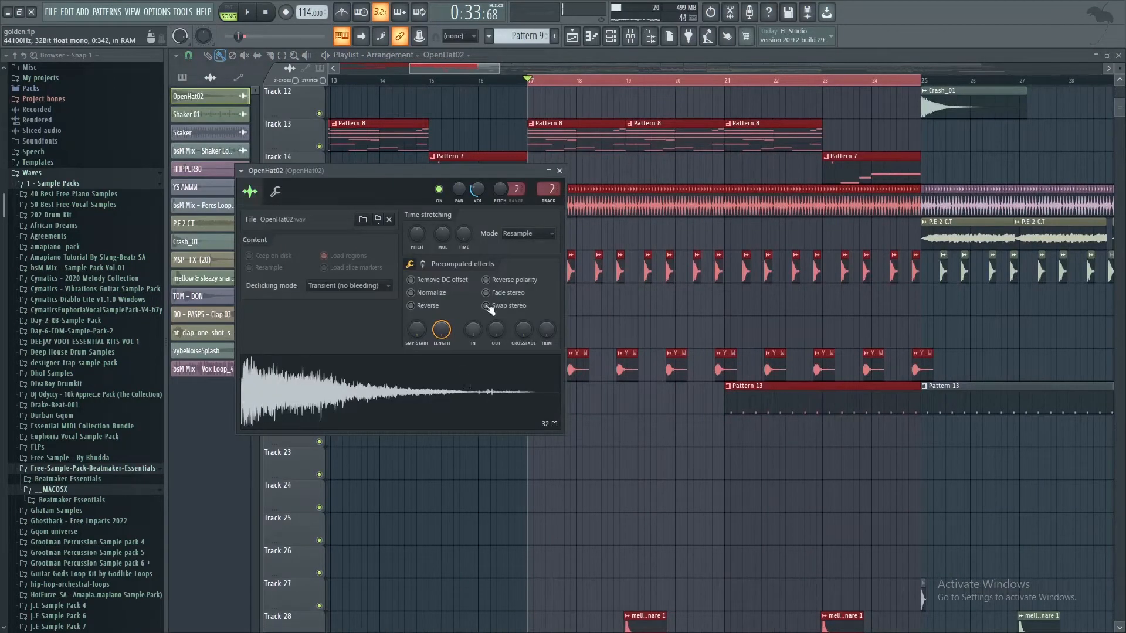
click(560, 171)
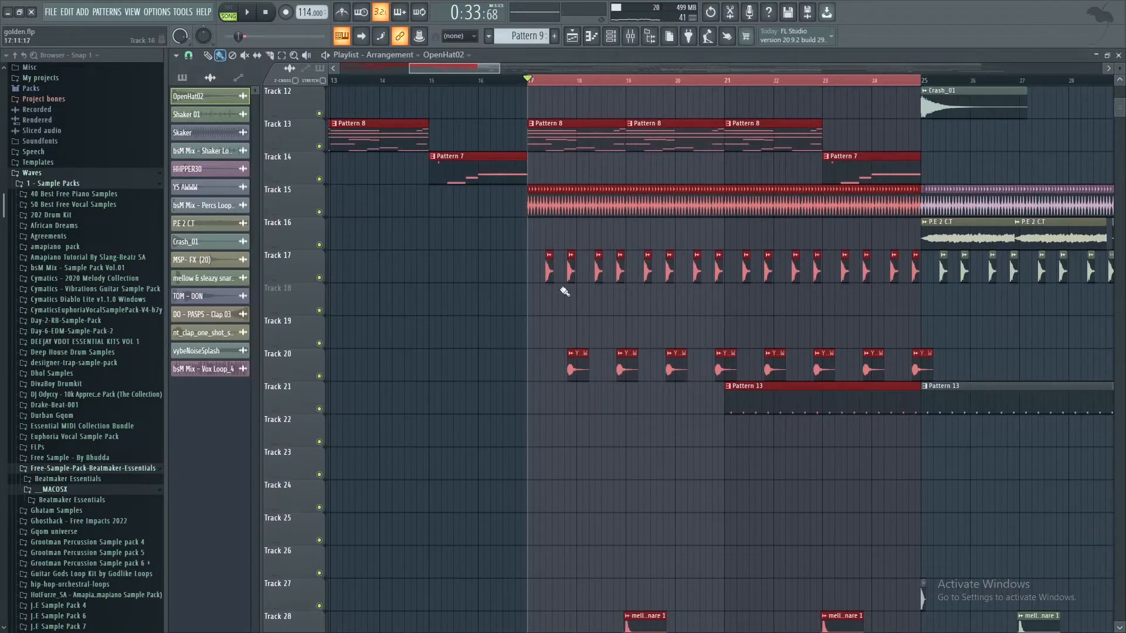
double_click(577, 368)
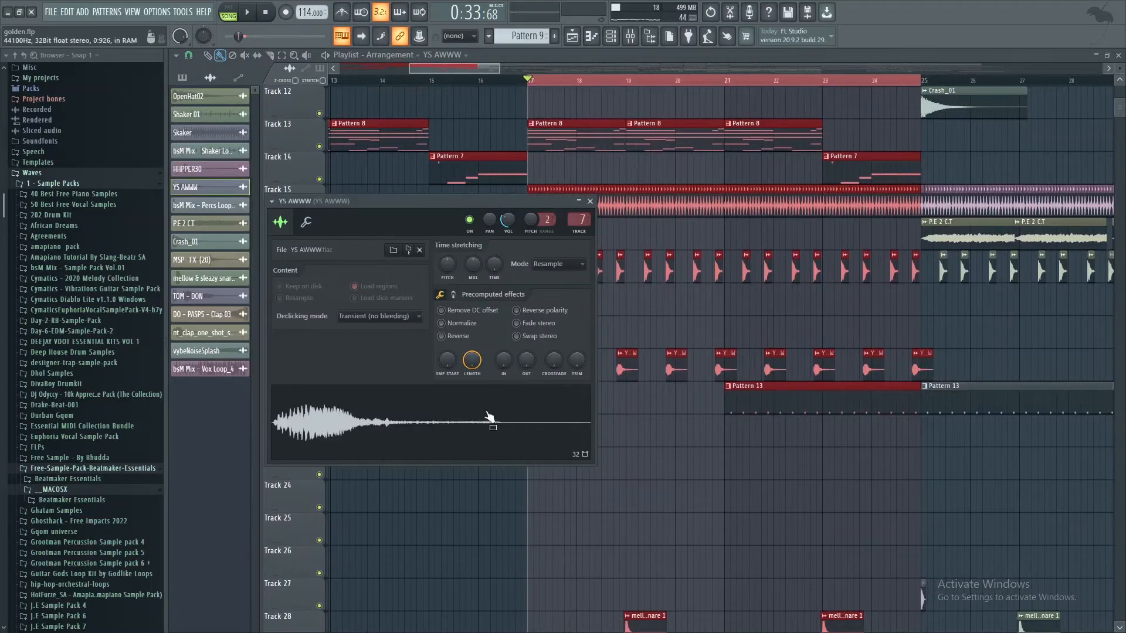
click(590, 201)
Step: Examine the sampler settings of the mellow & sleazy snare 1 clip on Track 28
scroll(728, 370, down, 5)
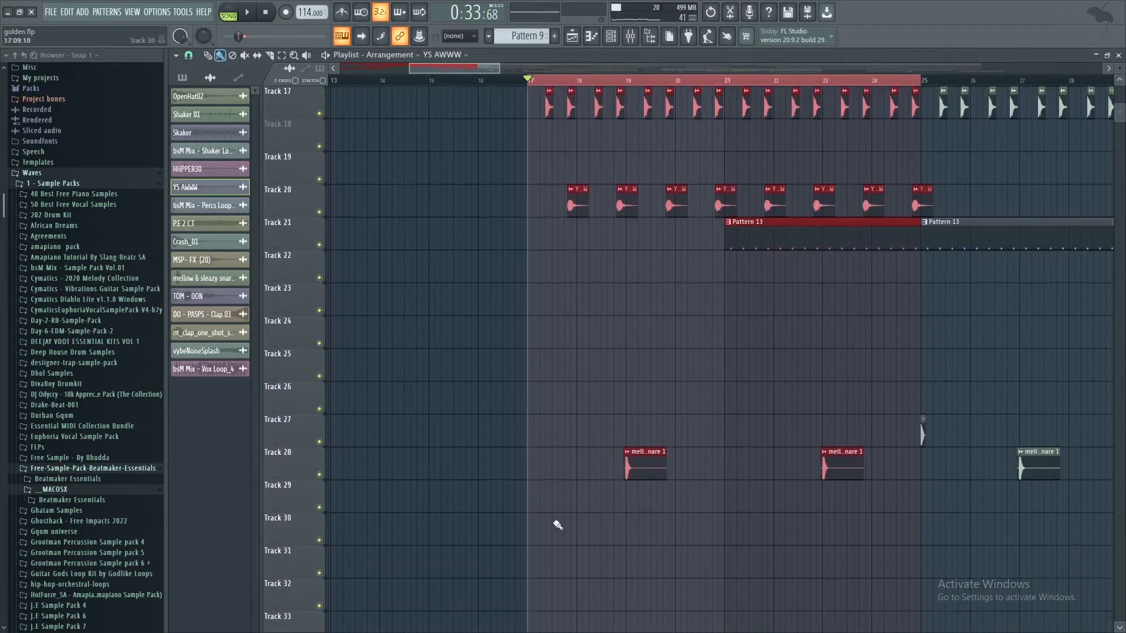
double_click(640, 458)
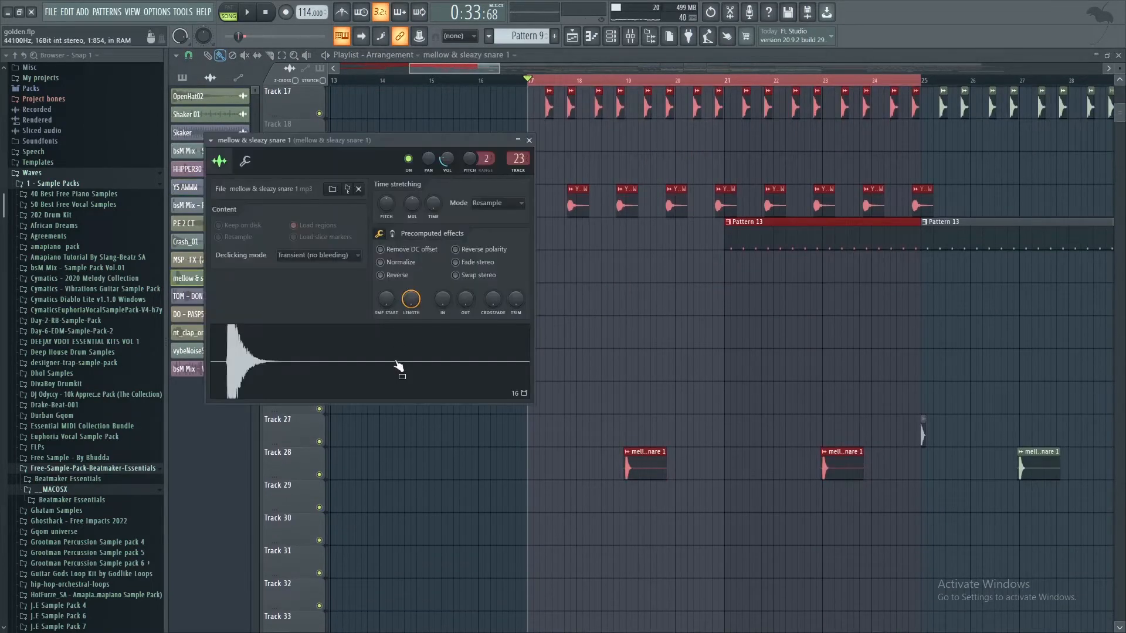
click(531, 141)
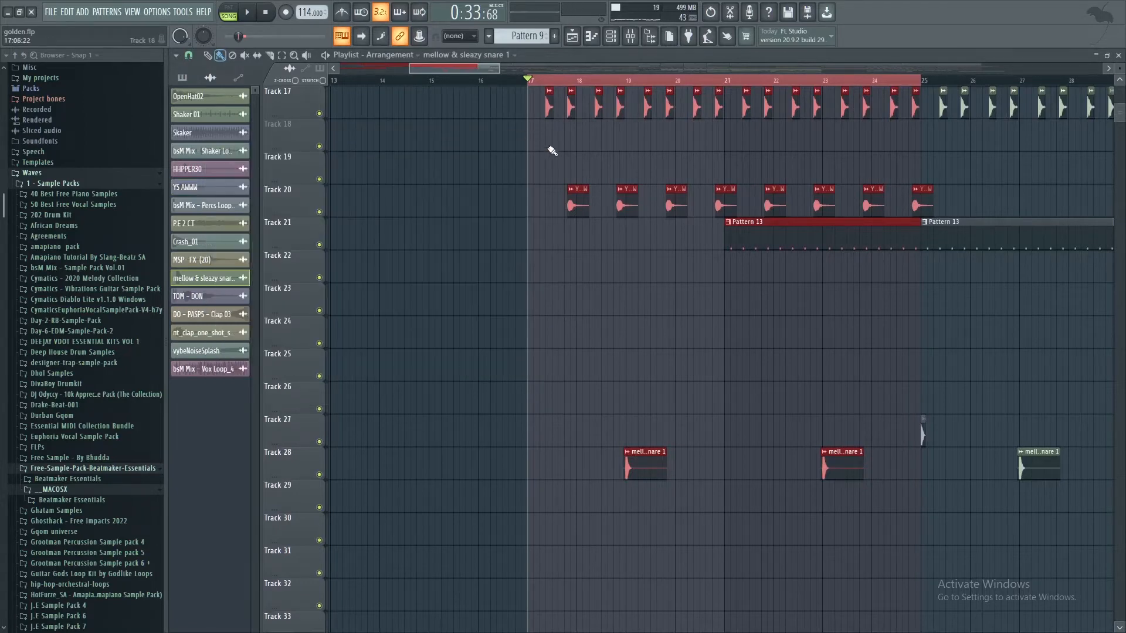
Step: Play the song from bar 17, review the section's tracks, check the Track 28 snare's channel volume, and stop playback
scroll(564, 290, up, 12)
scroll(563, 290, up, 4)
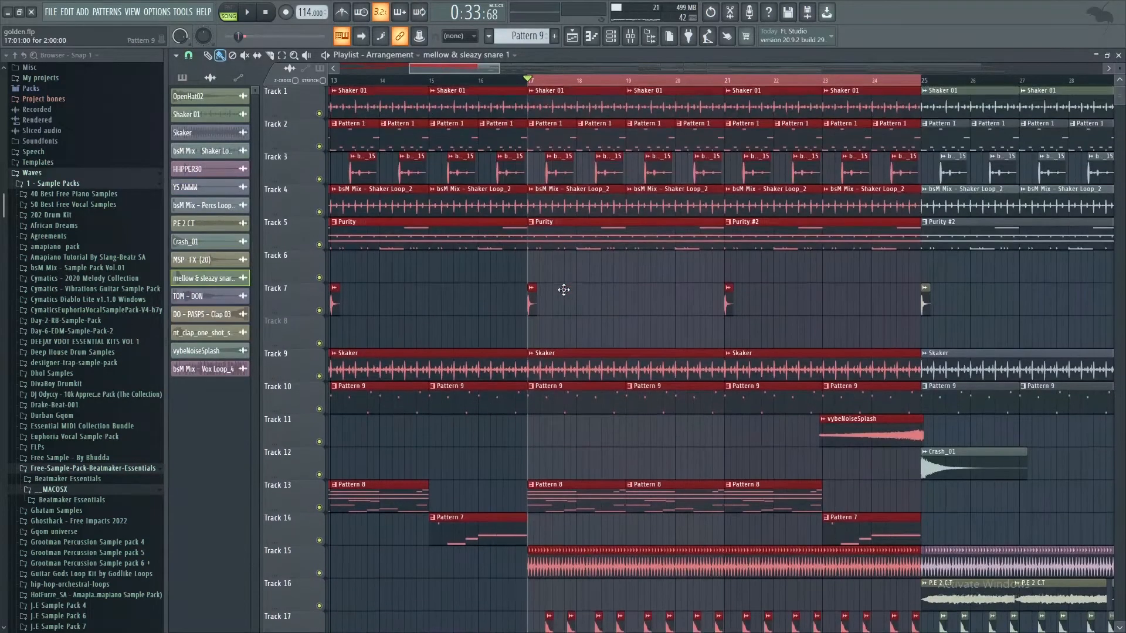
key(space)
scroll(574, 335, down, 6)
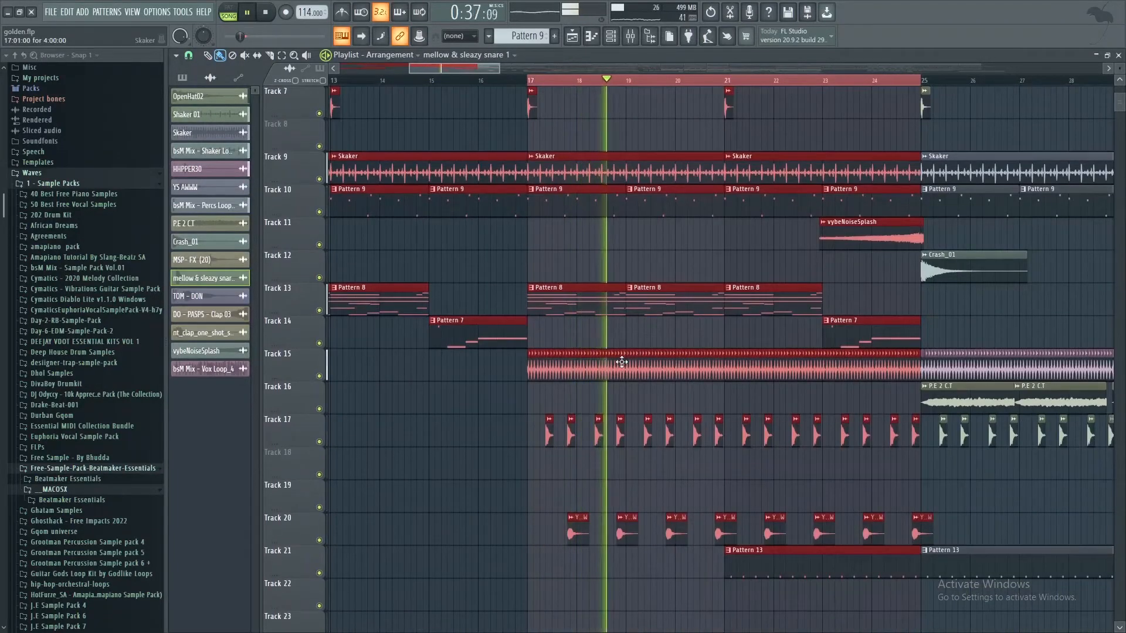
scroll(623, 362, down, 4)
scroll(623, 362, down, 5)
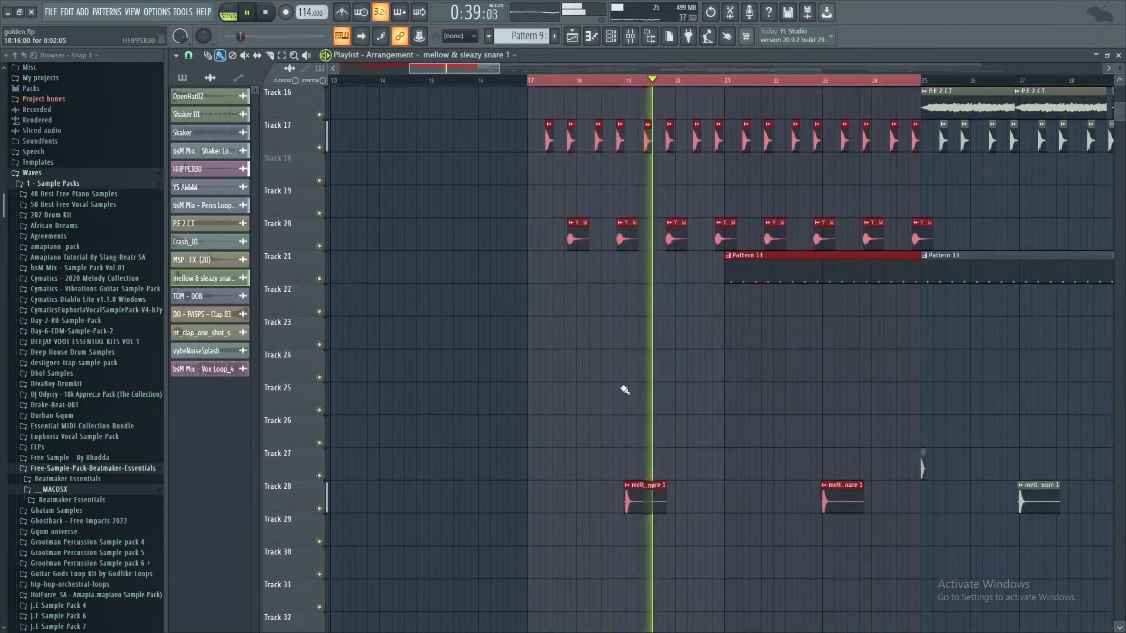
double_click(662, 506)
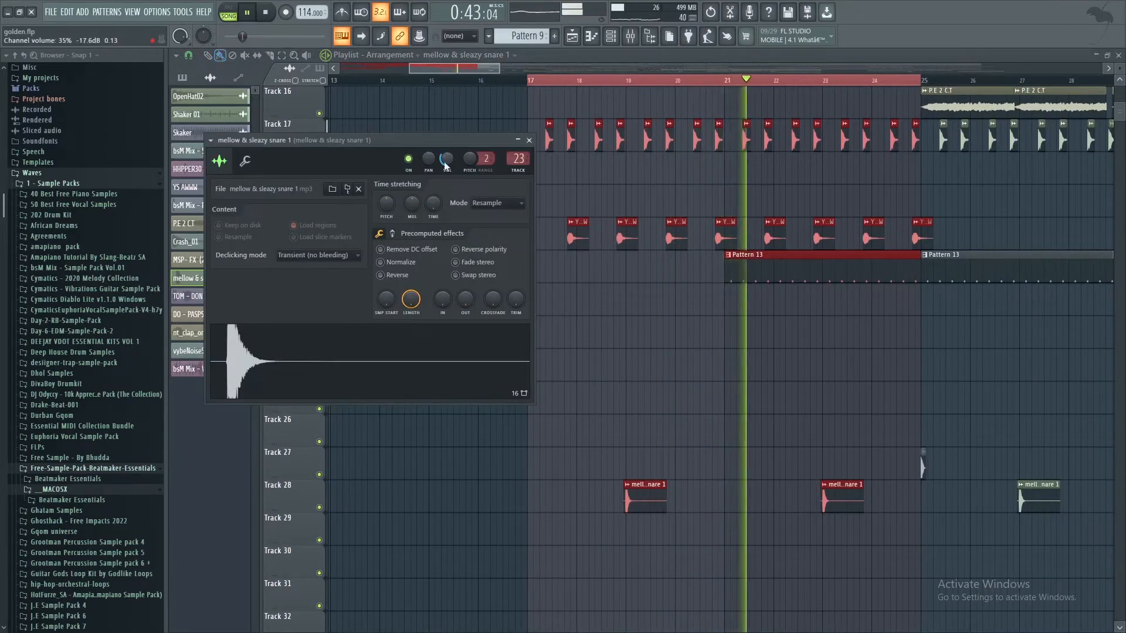
click(529, 140)
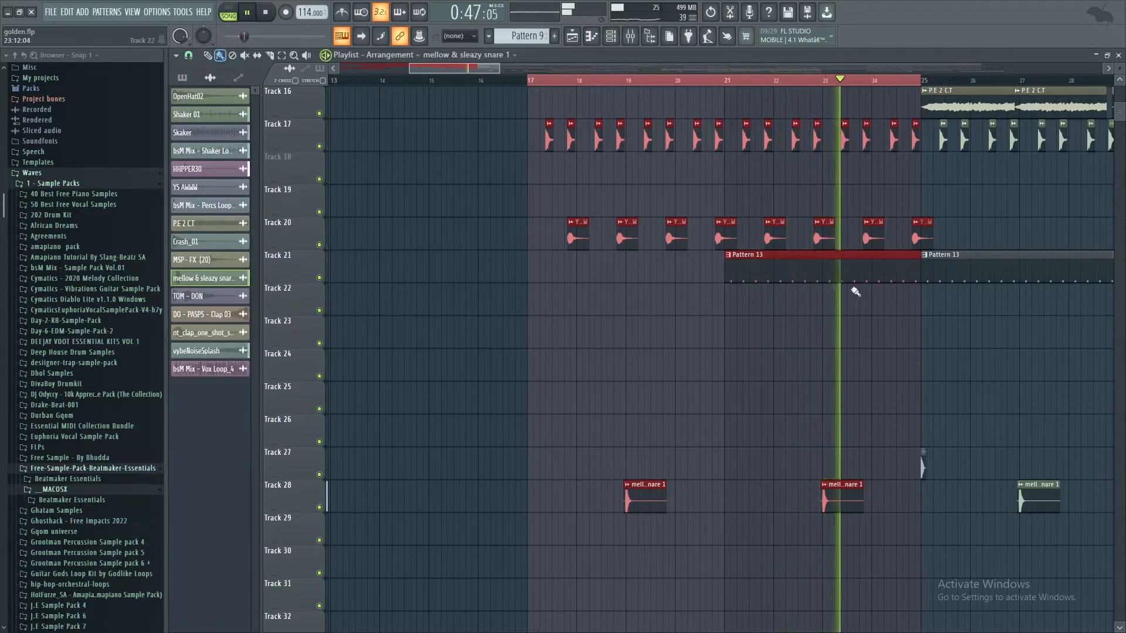
key(space)
Step: Examine Pattern 13's short Purity #3 notes in the piano roll and channel rack, and check the instrument's selected preset
double_click(821, 271)
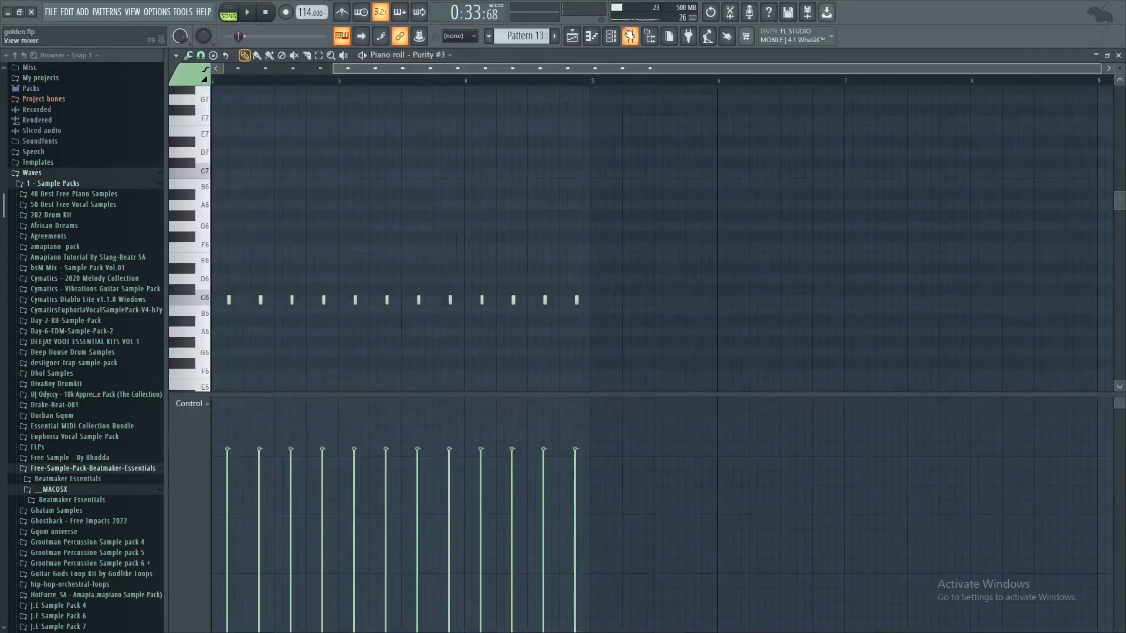
click(610, 37)
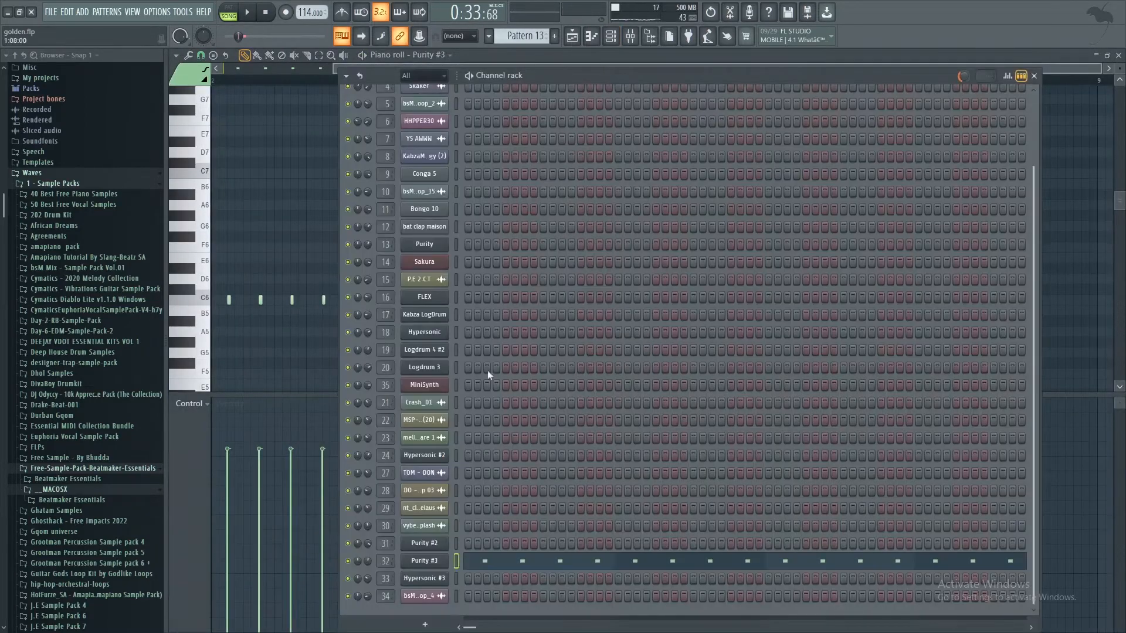
click(446, 564)
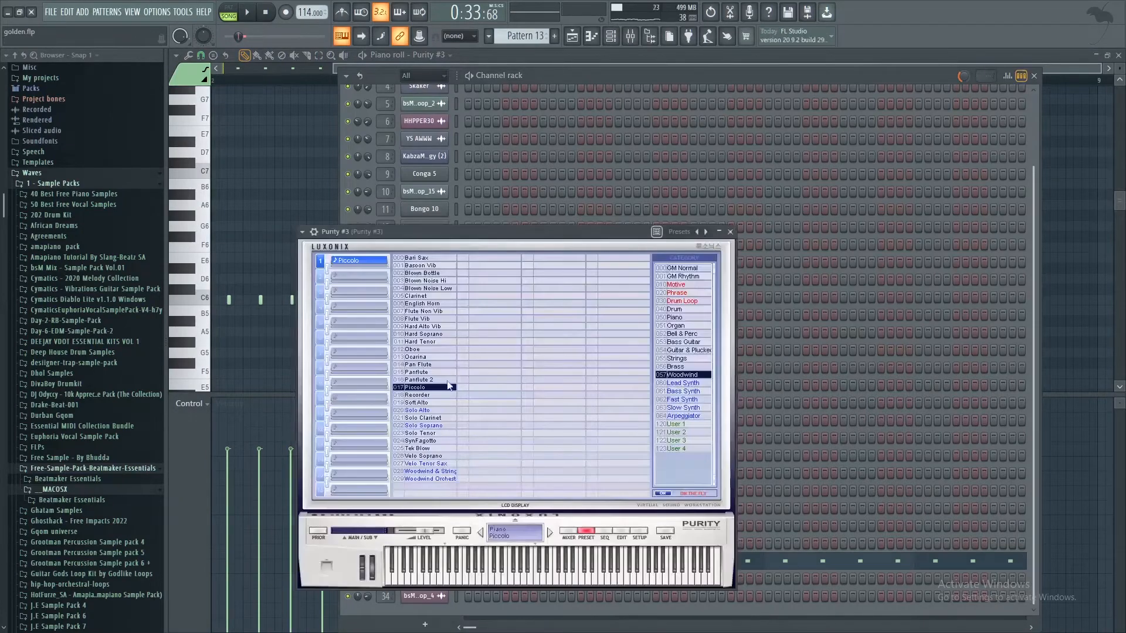
click(731, 232)
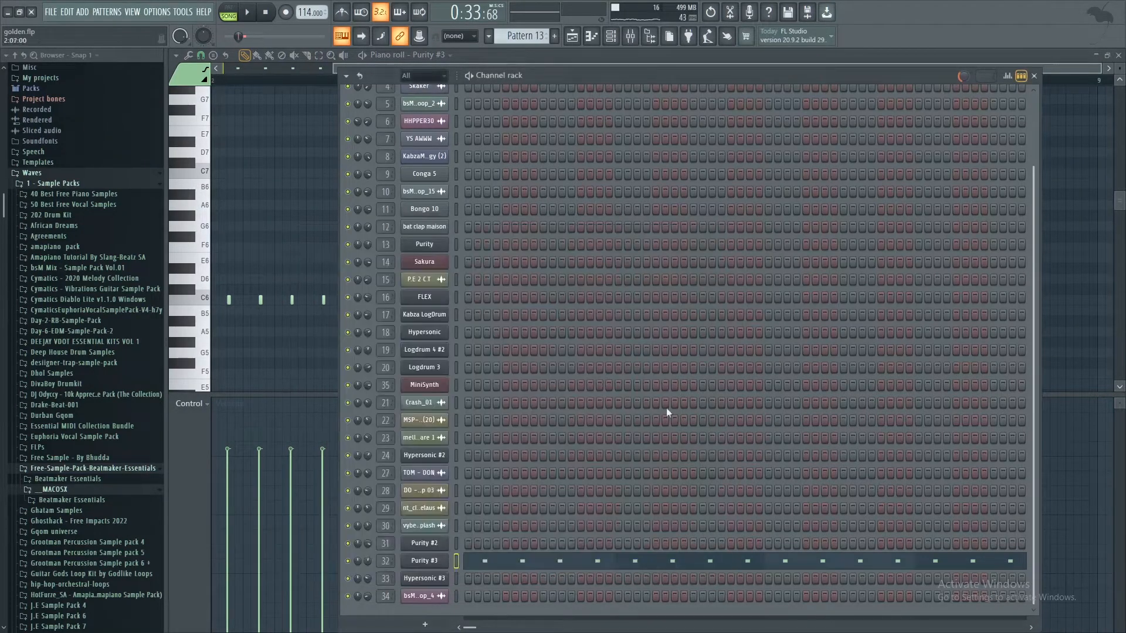
click(622, 566)
click(623, 566)
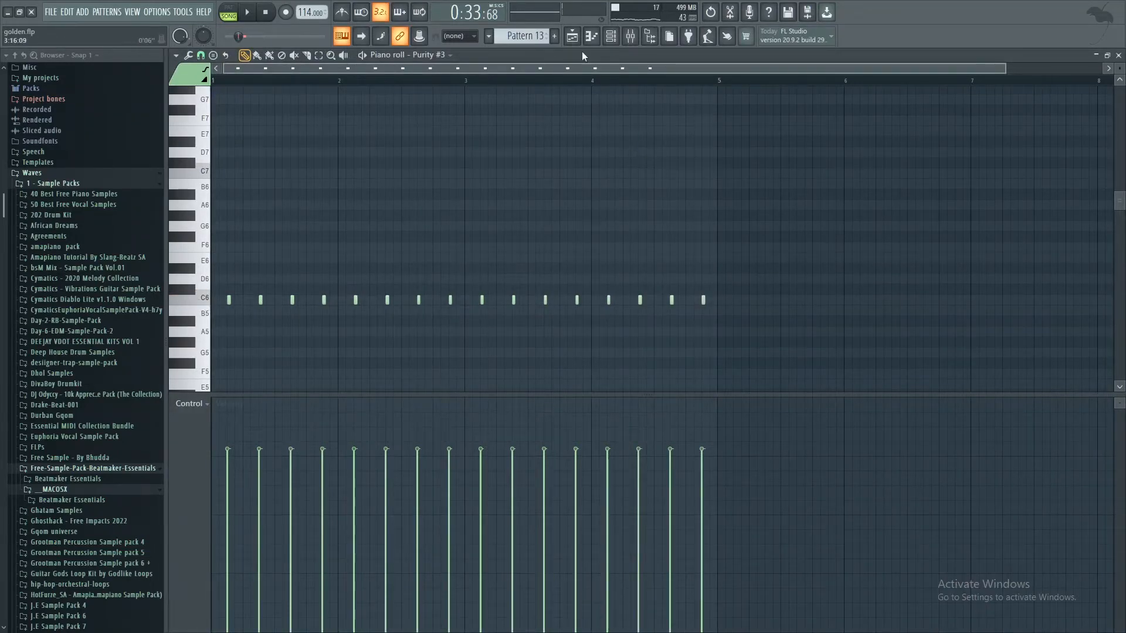
Step: Return to the playlist, play the section containing Pattern 13 on Track 21, and stop playback
click(574, 37)
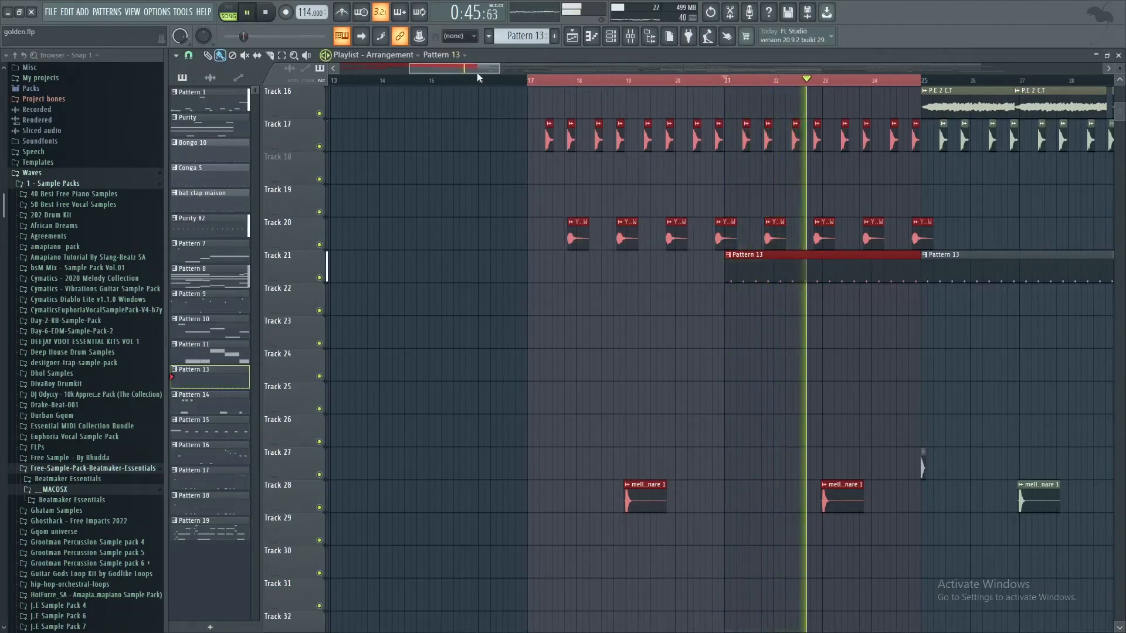
mouse_move(481, 69)
mouse_down()
mouse_move(534, 81)
mouse_move(497, 82)
mouse_up()
key(space)
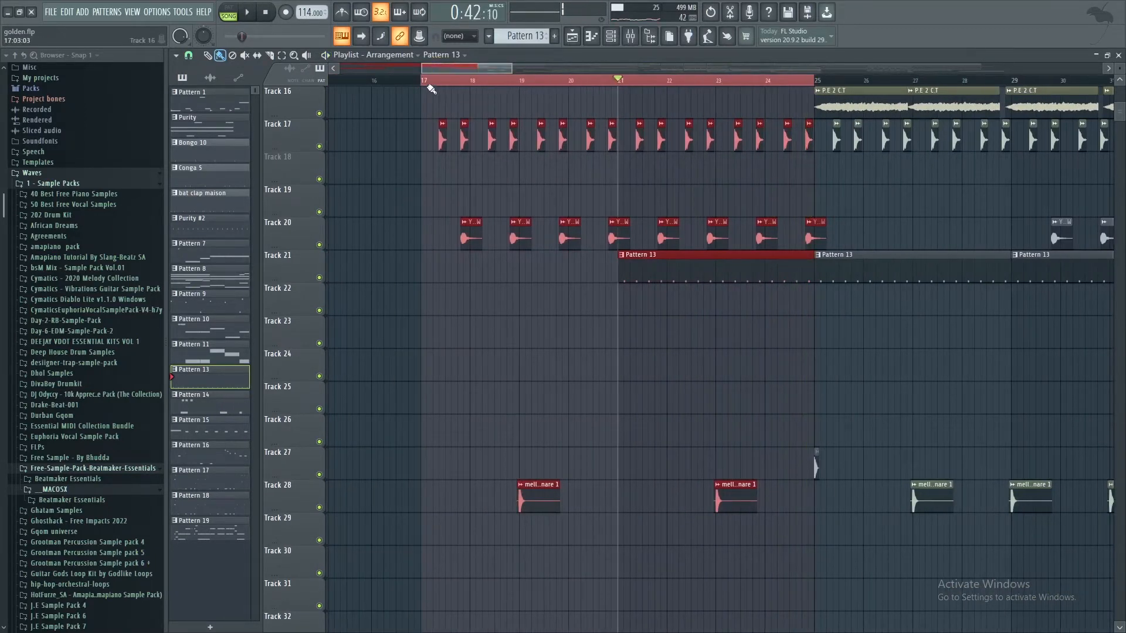
Step: Set the playlist time selection to bars 25 through 33 and examine the sampler settings of the P.E 2 C.T clip on Track 16
mouse_move(426, 82)
mouse_down()
mouse_move(1123, 105)
mouse_move(1035, 151)
mouse_move(886, 156)
mouse_move(881, 118)
mouse_up()
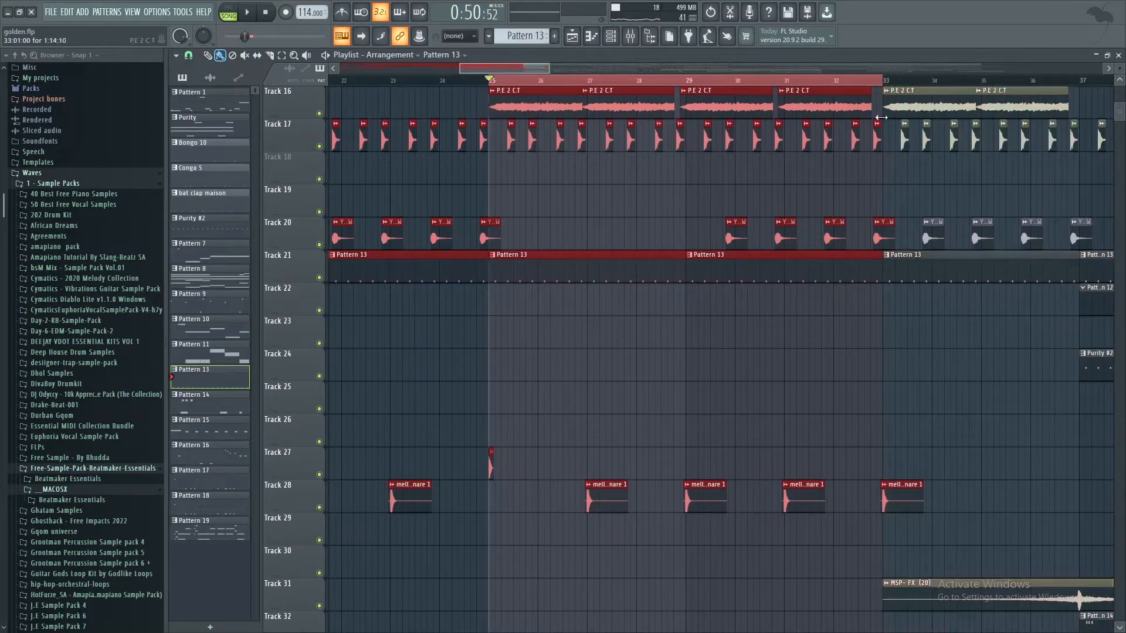
double_click(563, 102)
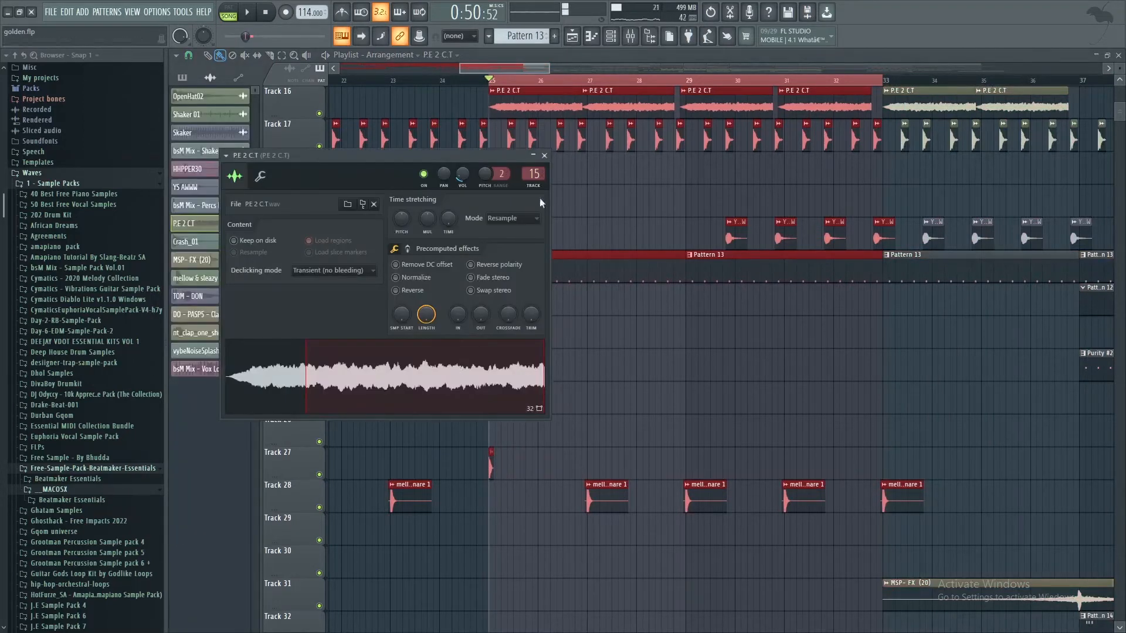
click(546, 156)
Step: Review the tracks used from bar 25, play that section briefly, and stop playback with Track 39 in view
scroll(589, 261, up, 6)
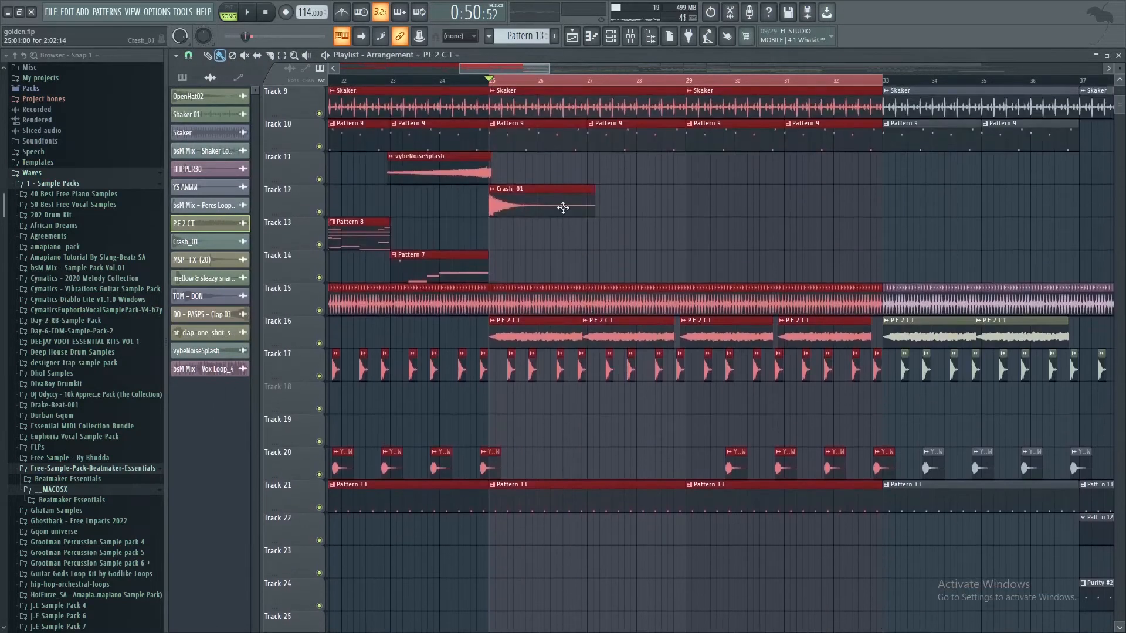
scroll(563, 208, down, 7)
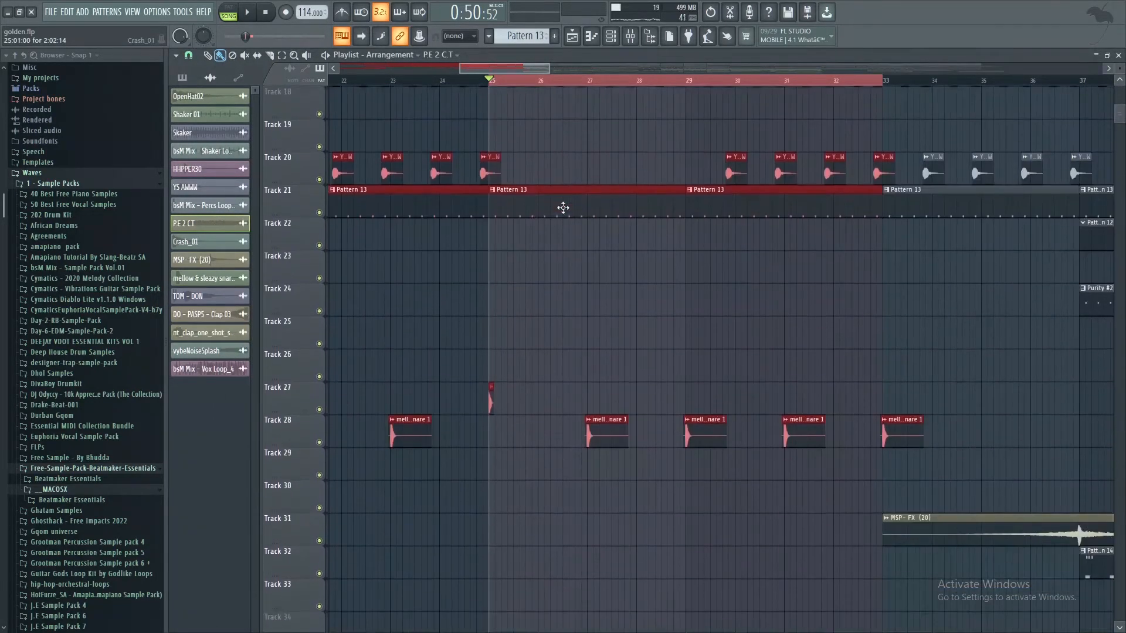
key(space)
scroll(564, 207, up, 3)
scroll(563, 273, down, 6)
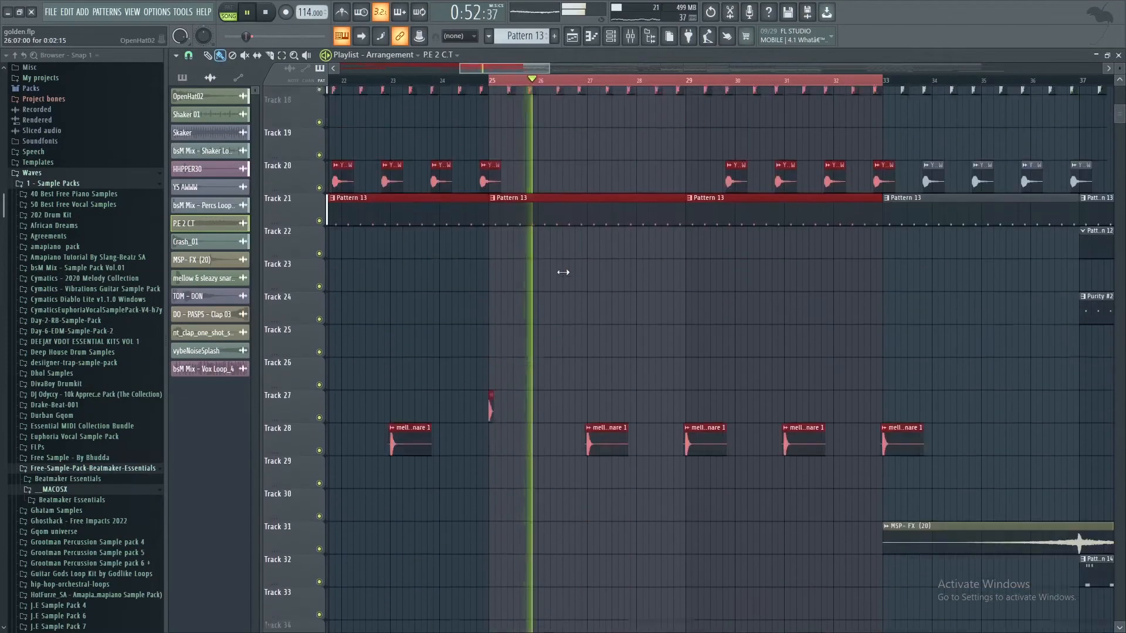
scroll(563, 272, down, 4)
key(space)
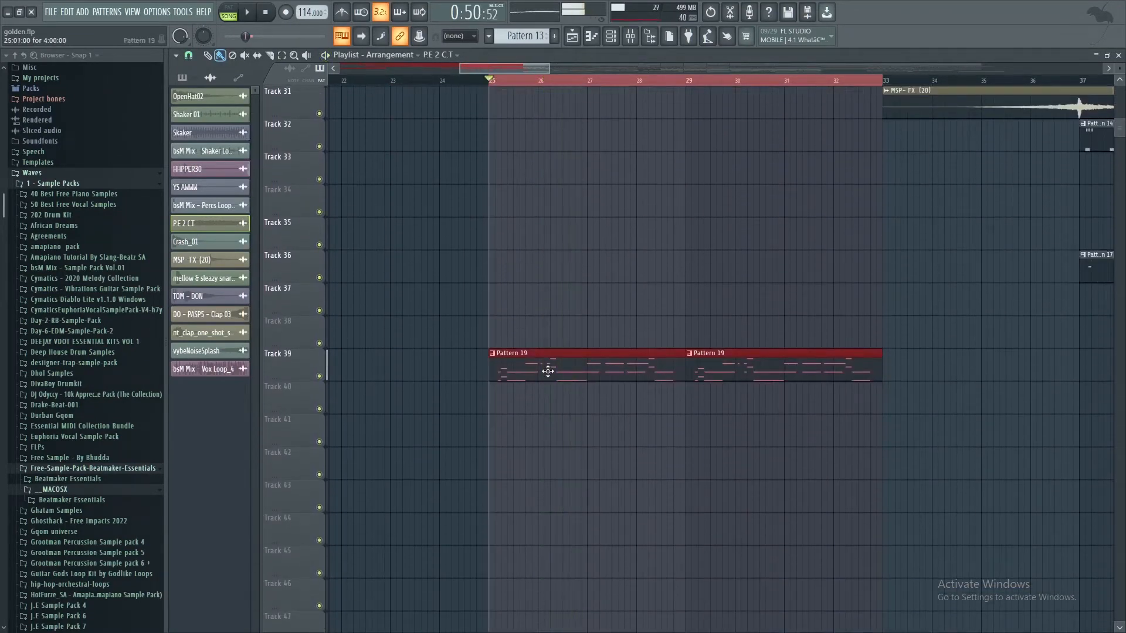
Step: Open Pattern 19 from Track 39, start playback, and examine its Logdrum 3 notes in the channel rack and piano roll
double_click(551, 373)
click(617, 41)
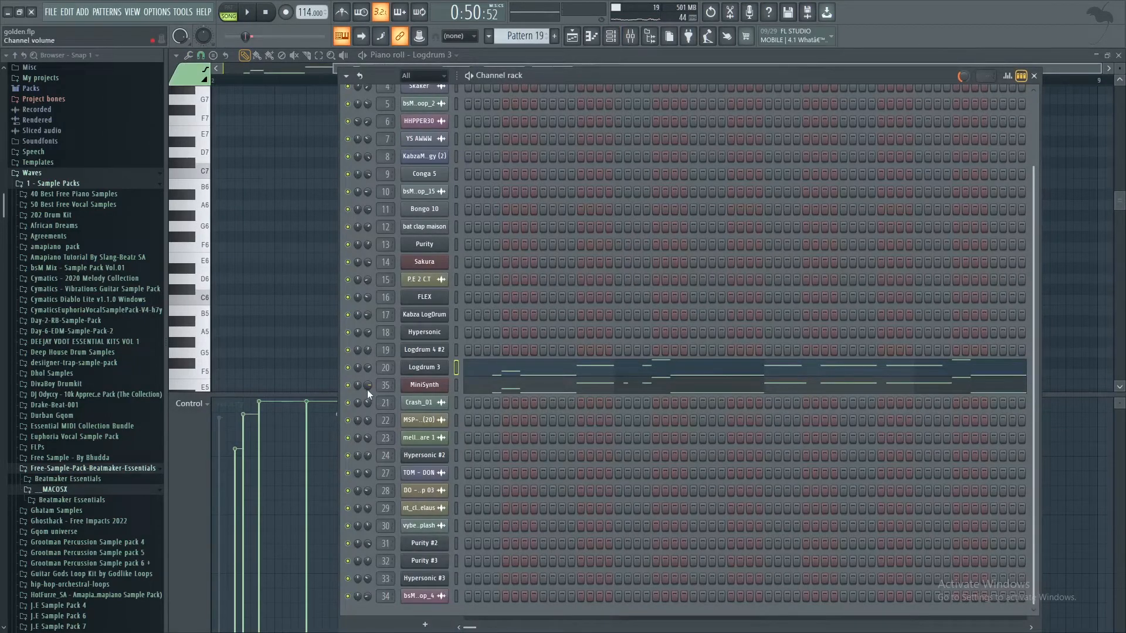
key(space)
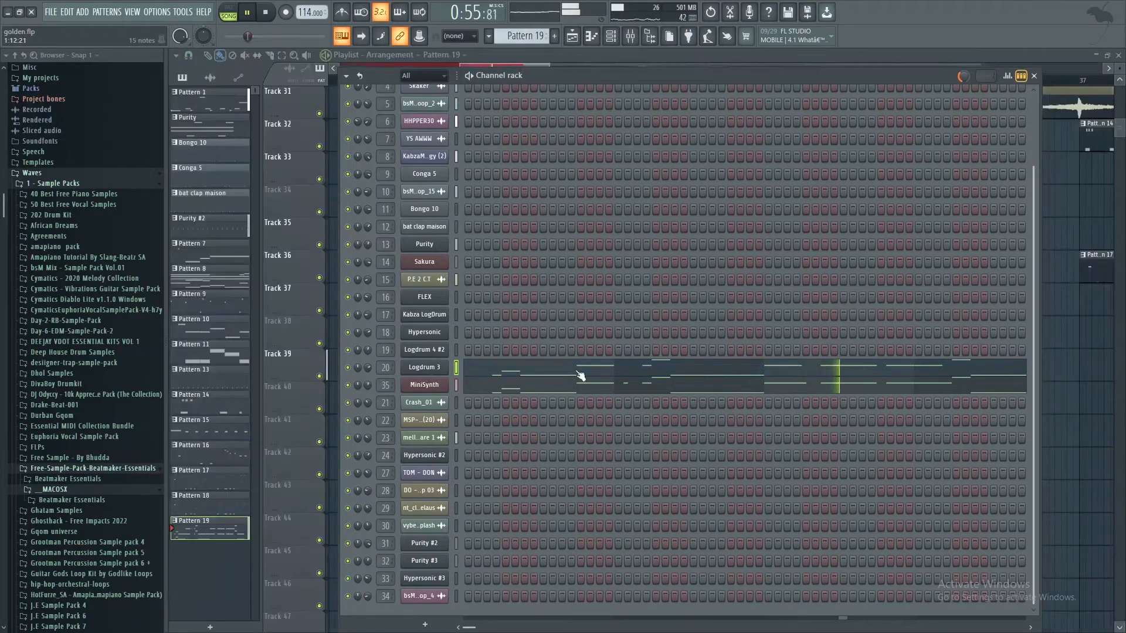
click(581, 375)
scroll(516, 322, down, 9)
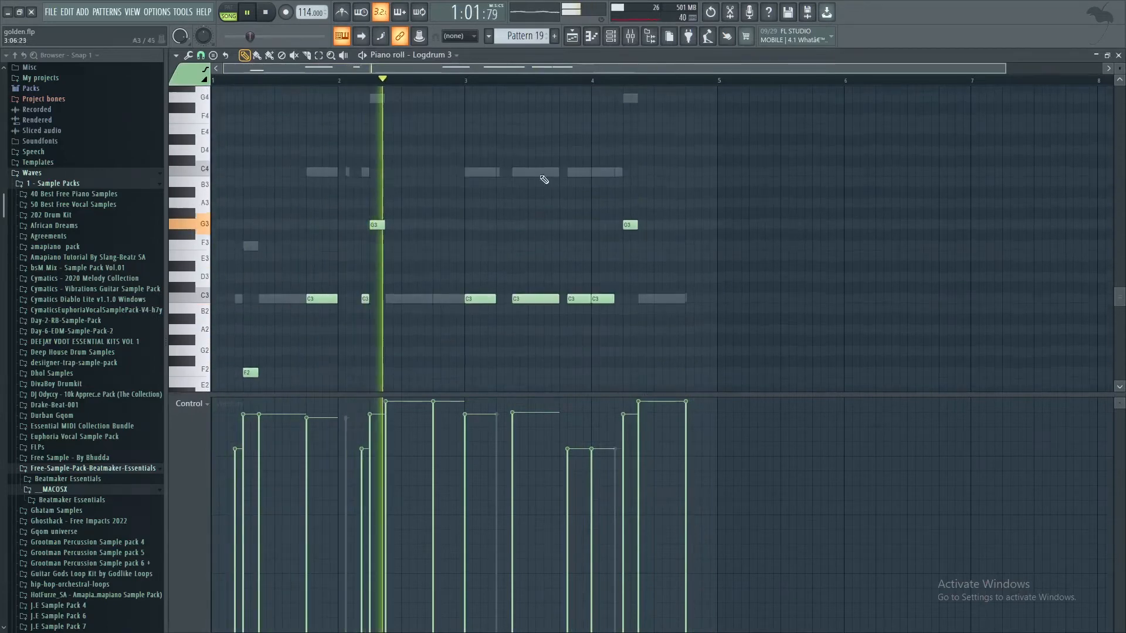
scroll(563, 147, up, 4)
Step: Examine Pattern 19's MiniSynth notes in the piano roll while the section plays
click(612, 36)
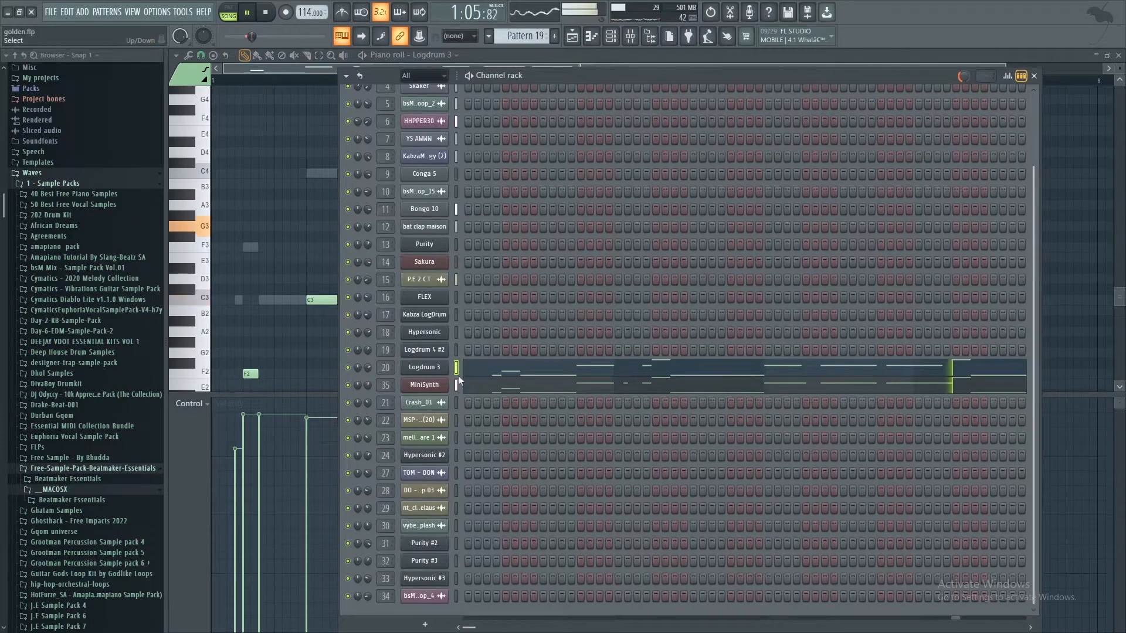
click(522, 391)
scroll(478, 306, down, 3)
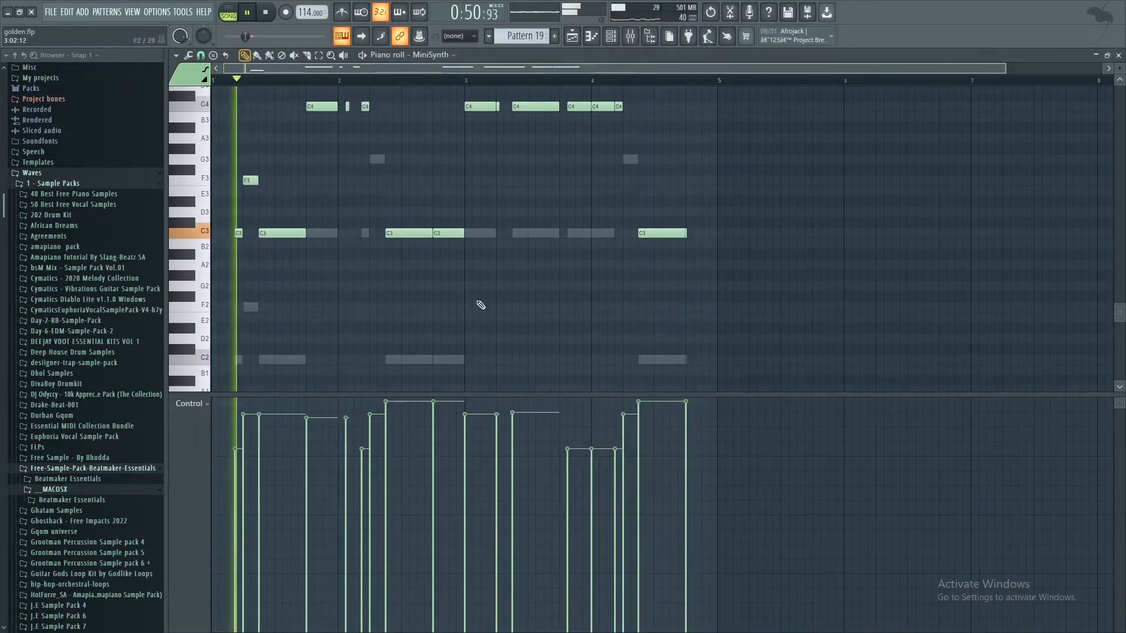
scroll(472, 267, up, 4)
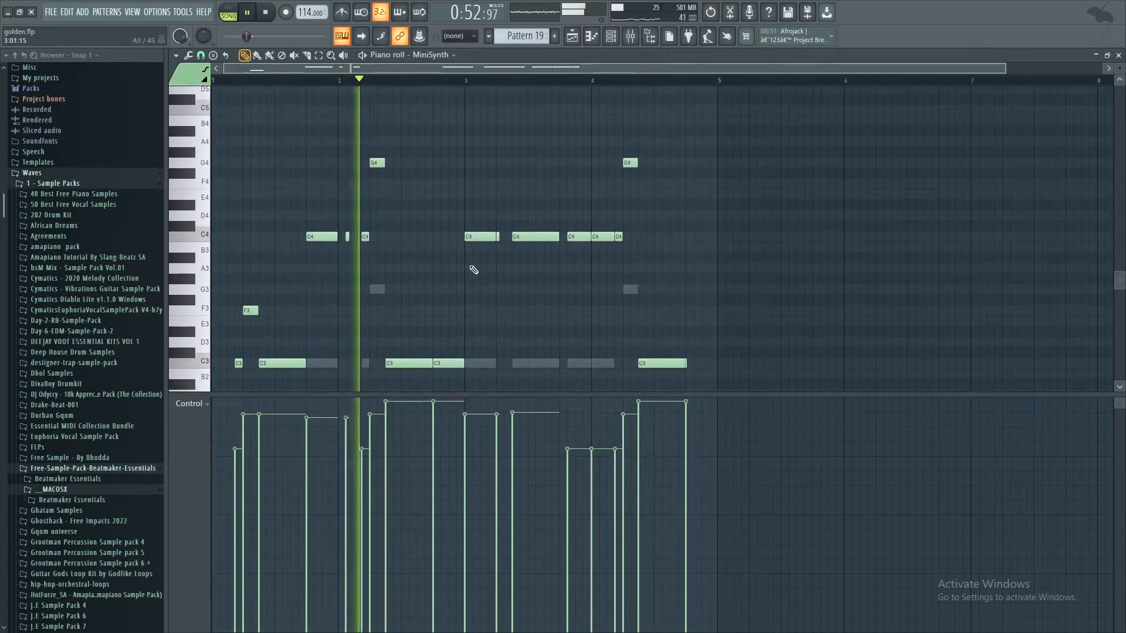
Step: Return to the playlist and examine the MiniSynth channel's instrument preset and oscillator settings from the channel rack
click(585, 40)
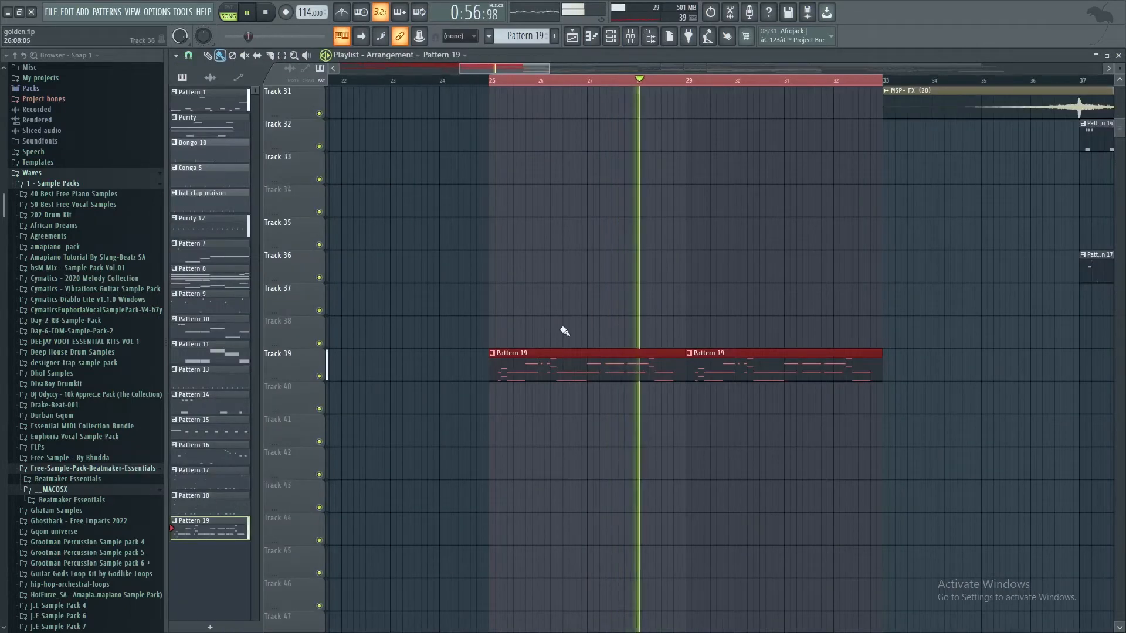
click(608, 37)
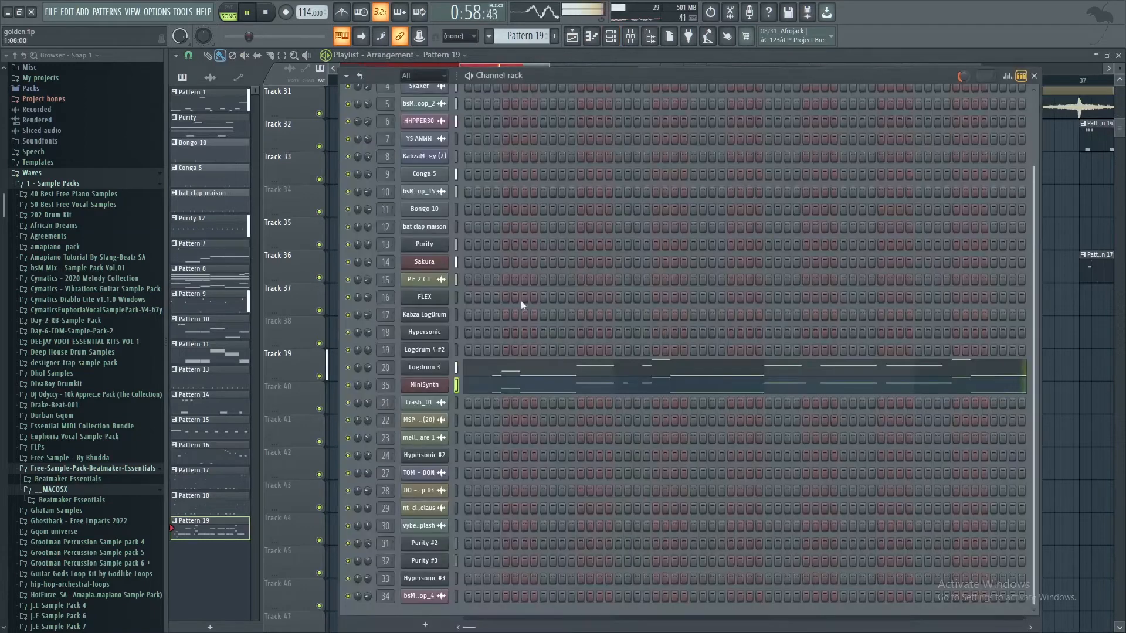
click(428, 391)
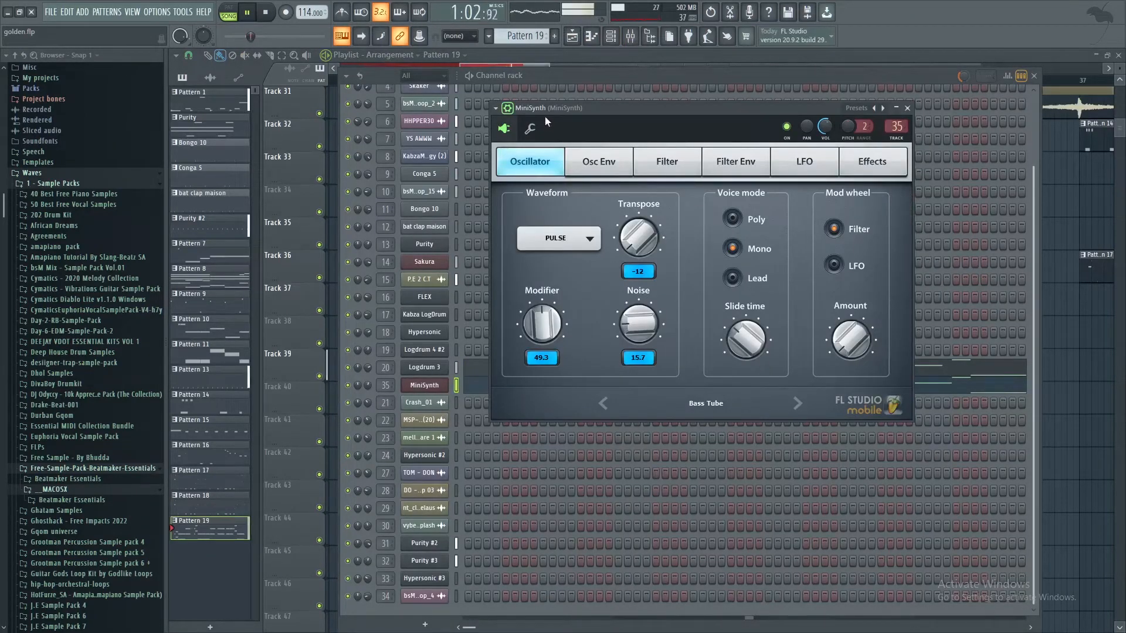
Step: Close the MiniSynth window and channel rack, stop playback, and review the arrangement in the playlist beyond bar 25
click(906, 109)
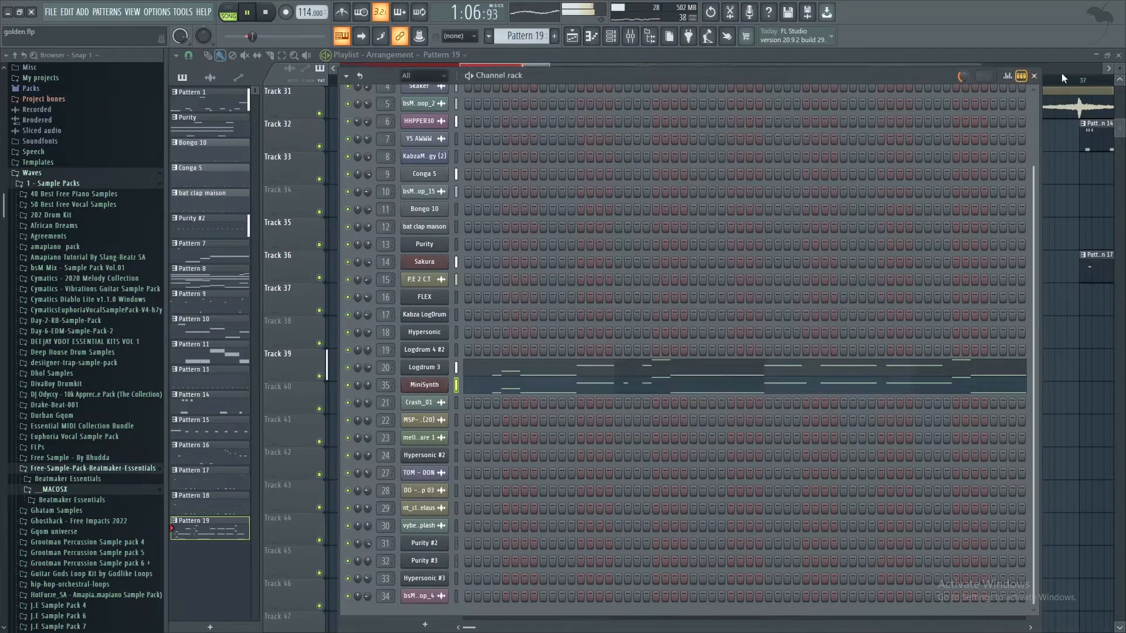
click(1036, 79)
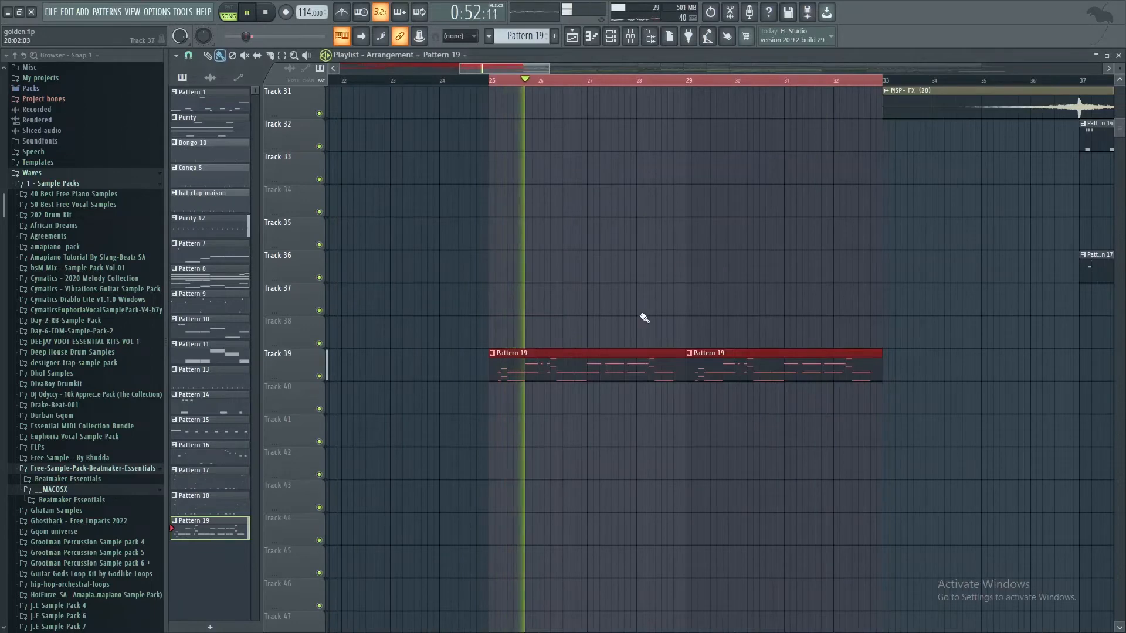
scroll(644, 317, up, 3)
scroll(644, 318, up, 2)
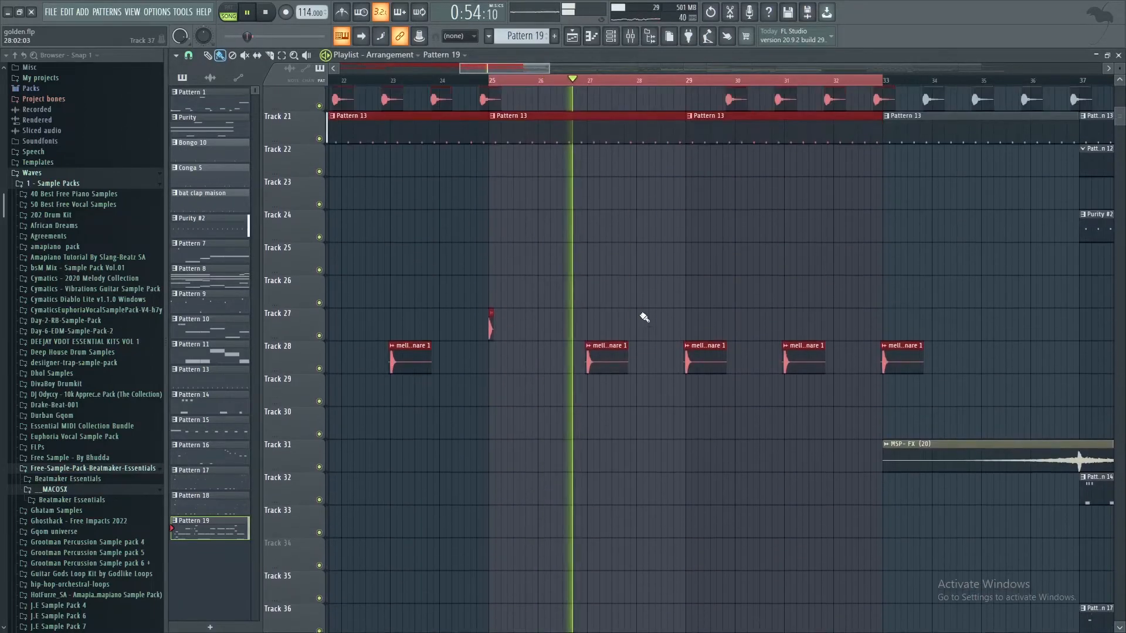
key(space)
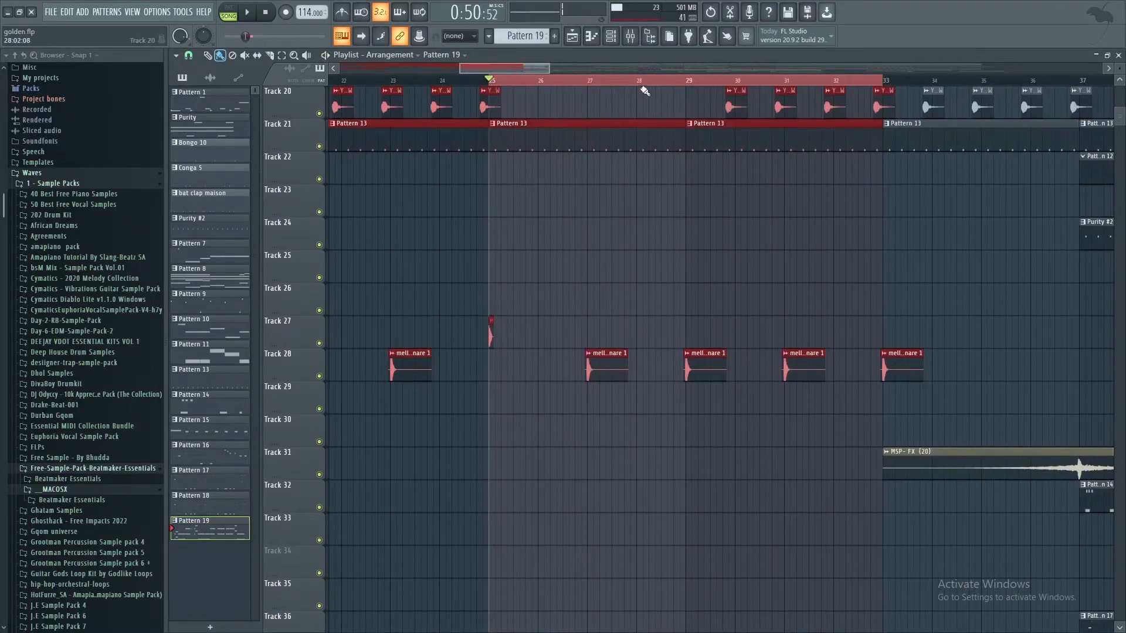
ctrl+scroll(644, 90, down, 5)
scroll(659, 269, down, 3)
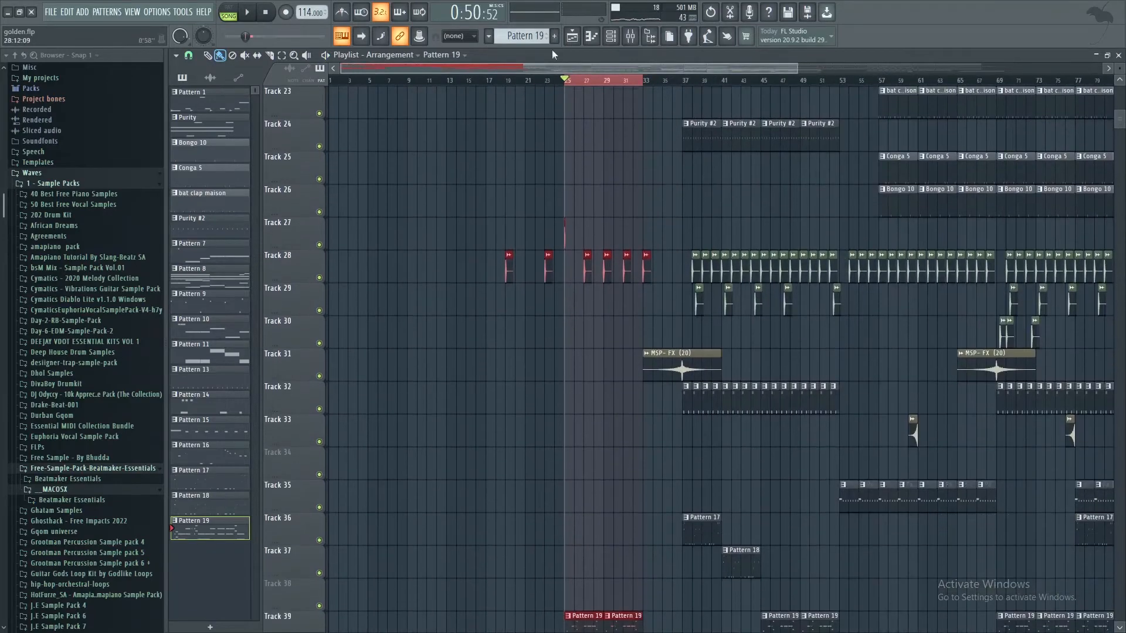
scroll(604, 87, down, 2)
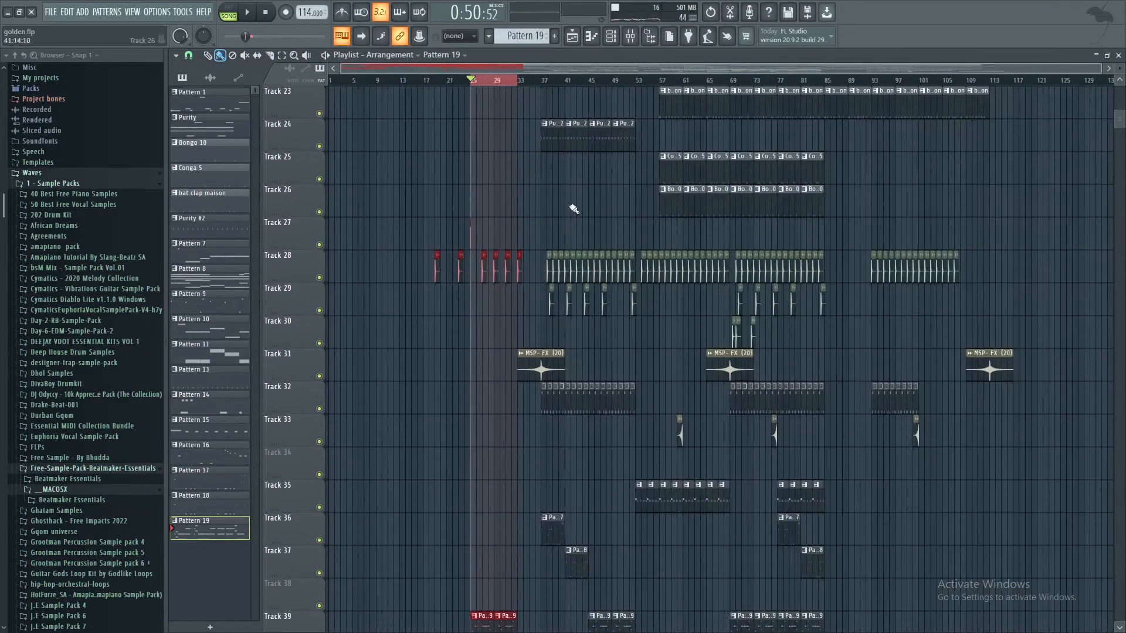
Step: Play the selected section from bar 33 to bar 41 and review the tracks used in it
scroll(572, 208, up, 3)
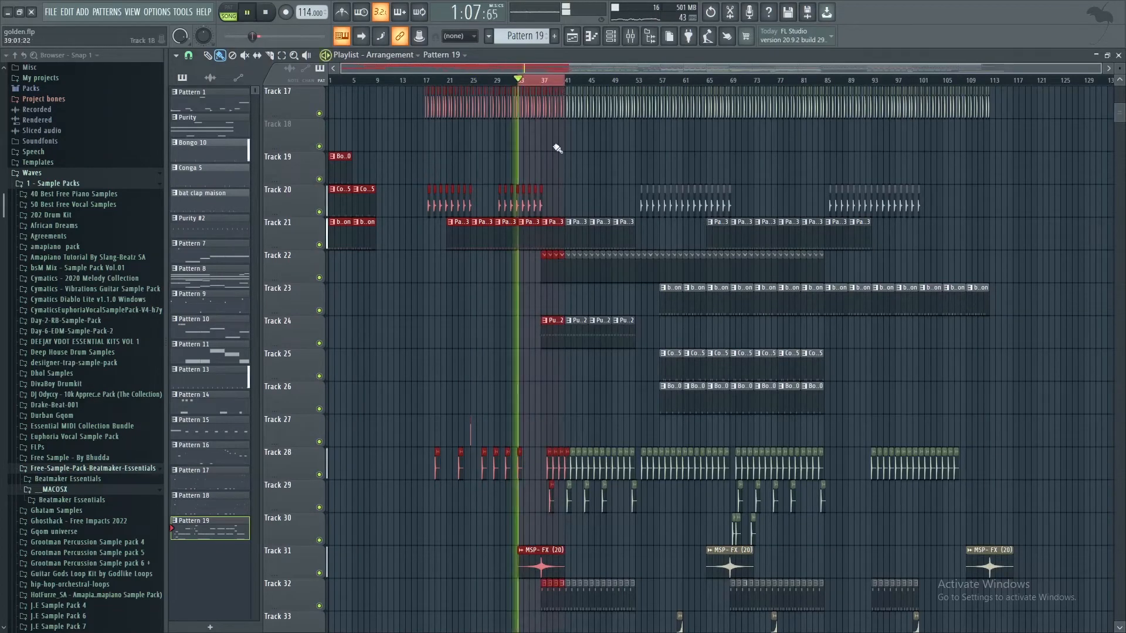
scroll(558, 149, down, 6)
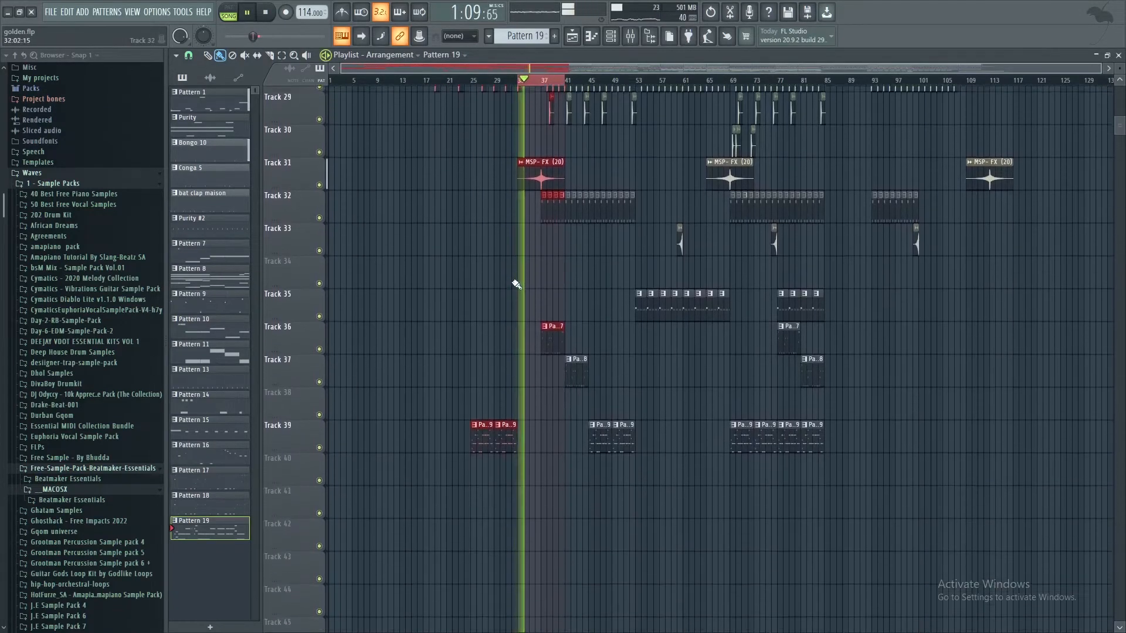
scroll(552, 82, up, 3)
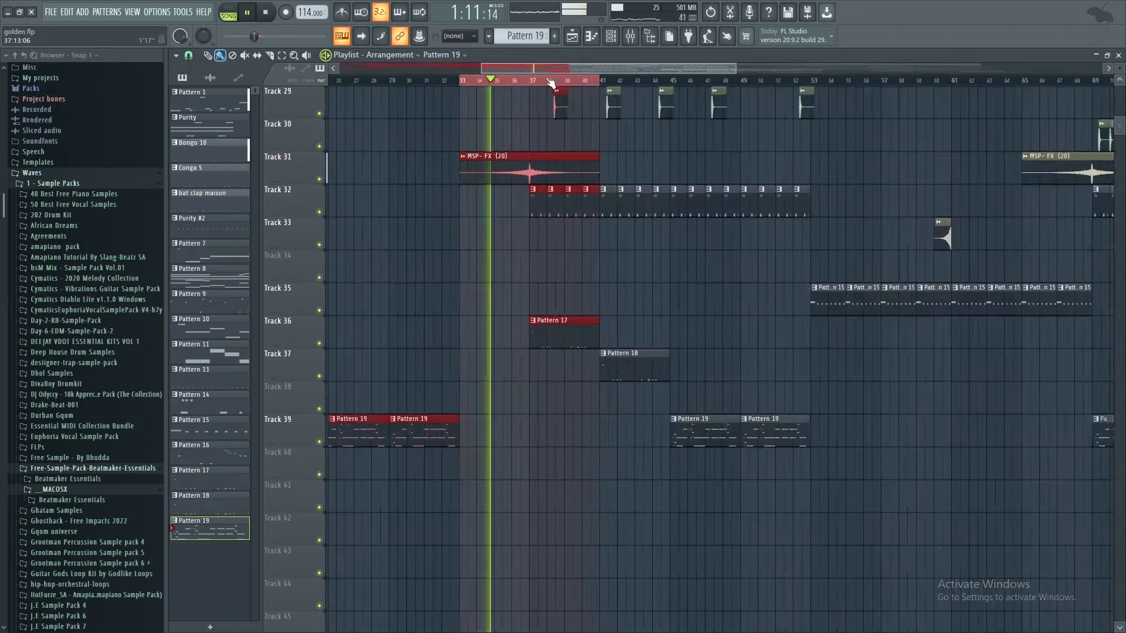
Step: Open Pattern 17 from Track 36, examine its Logdrum 3 notes in the piano roll, and return to the playlist
double_click(550, 333)
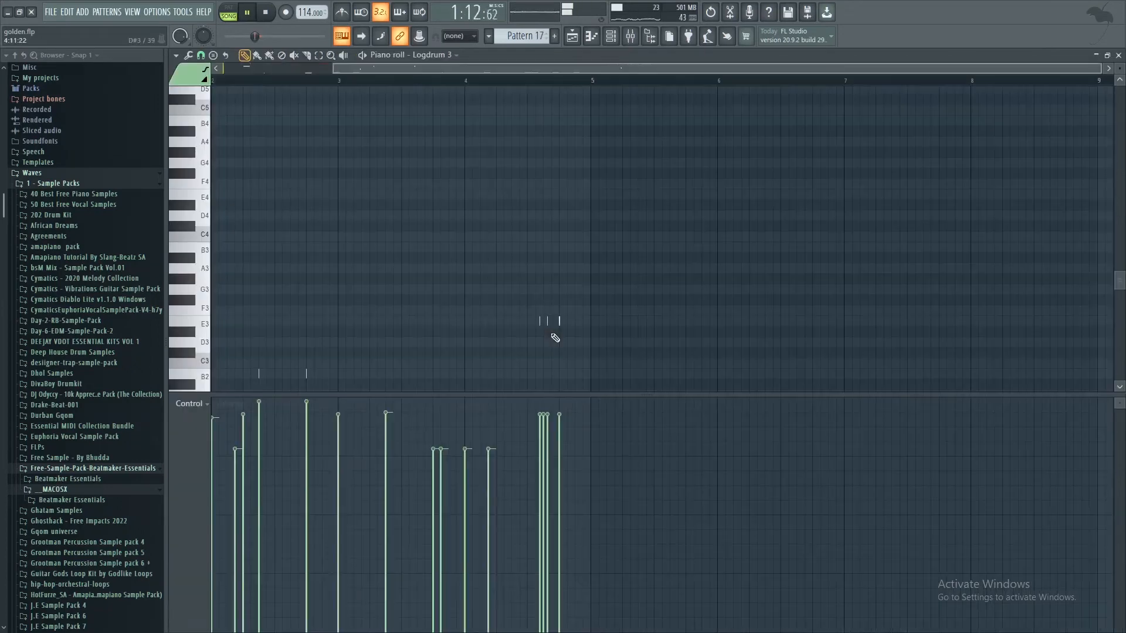
click(613, 37)
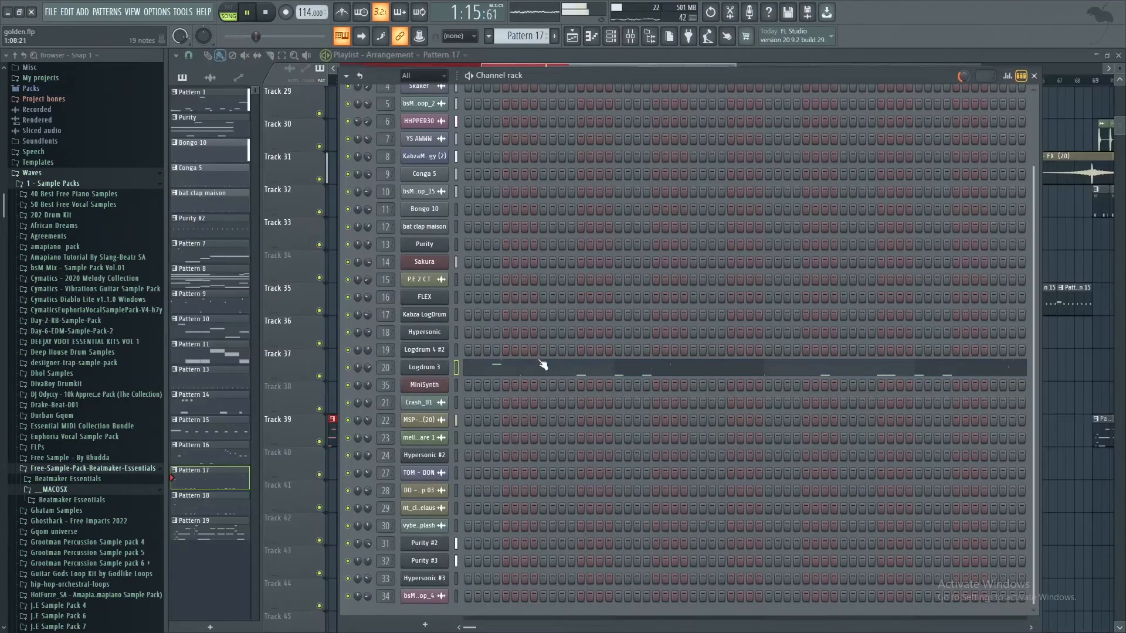
click(543, 365)
scroll(421, 232, down, 1)
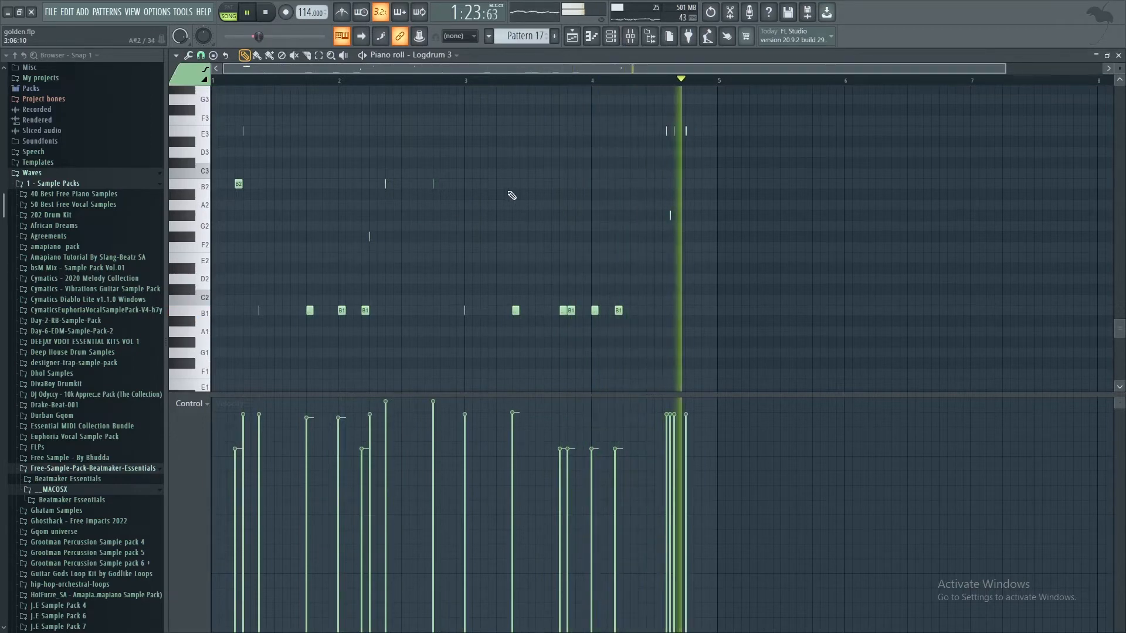
click(560, 37)
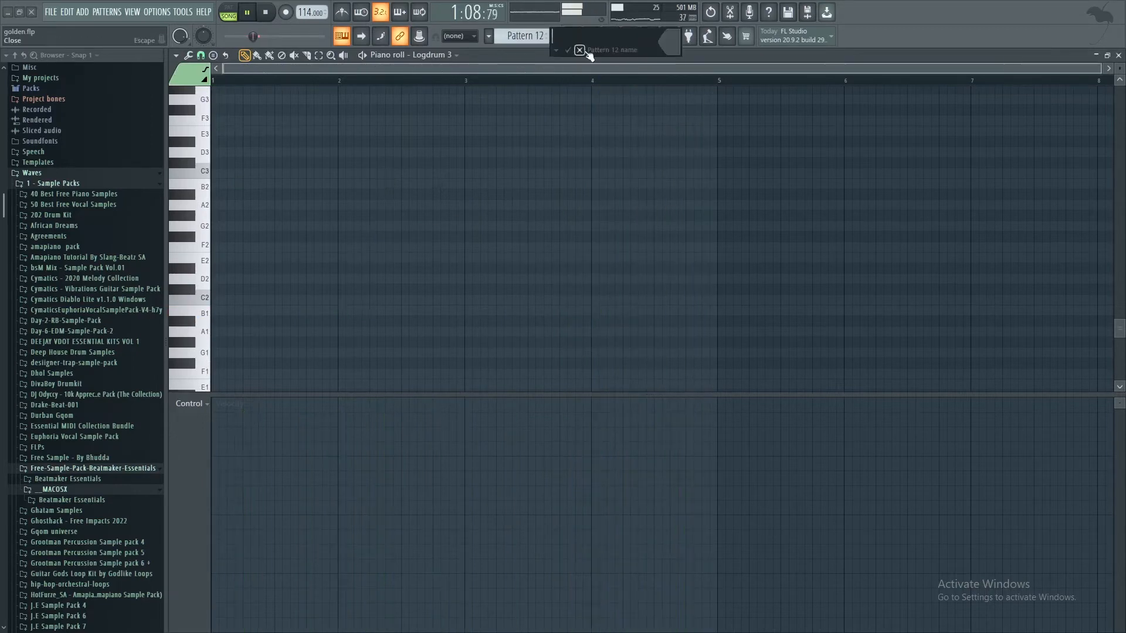
click(572, 39)
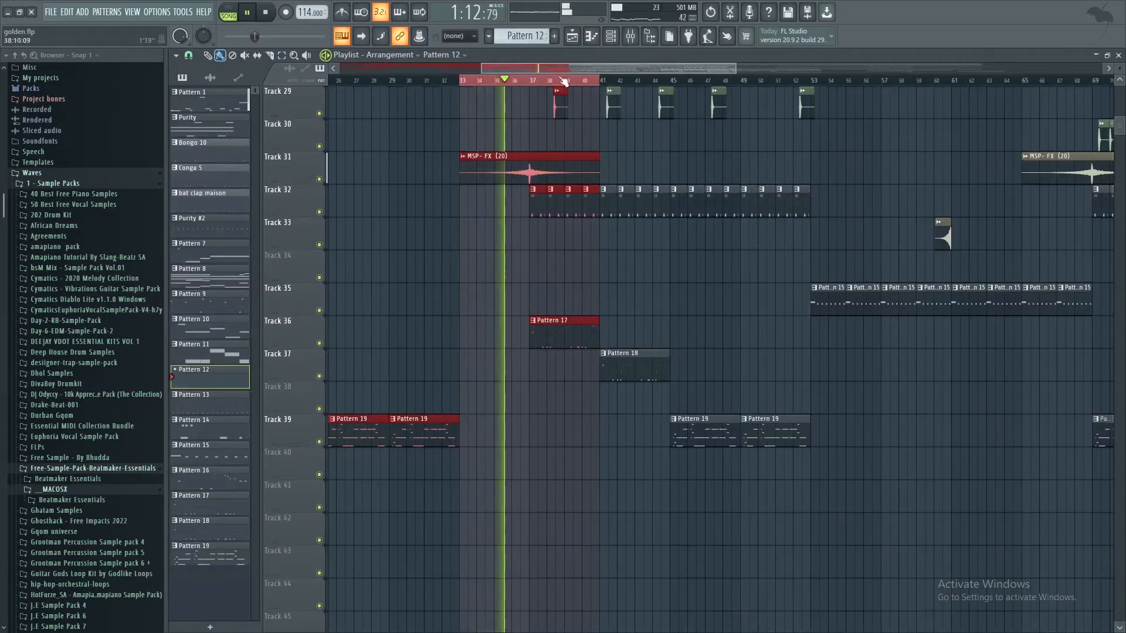
Step: Open Pattern 14 from Track 32, examine its FLEX notes in the channel rack, and return to the playlist
scroll(579, 155, up, 4)
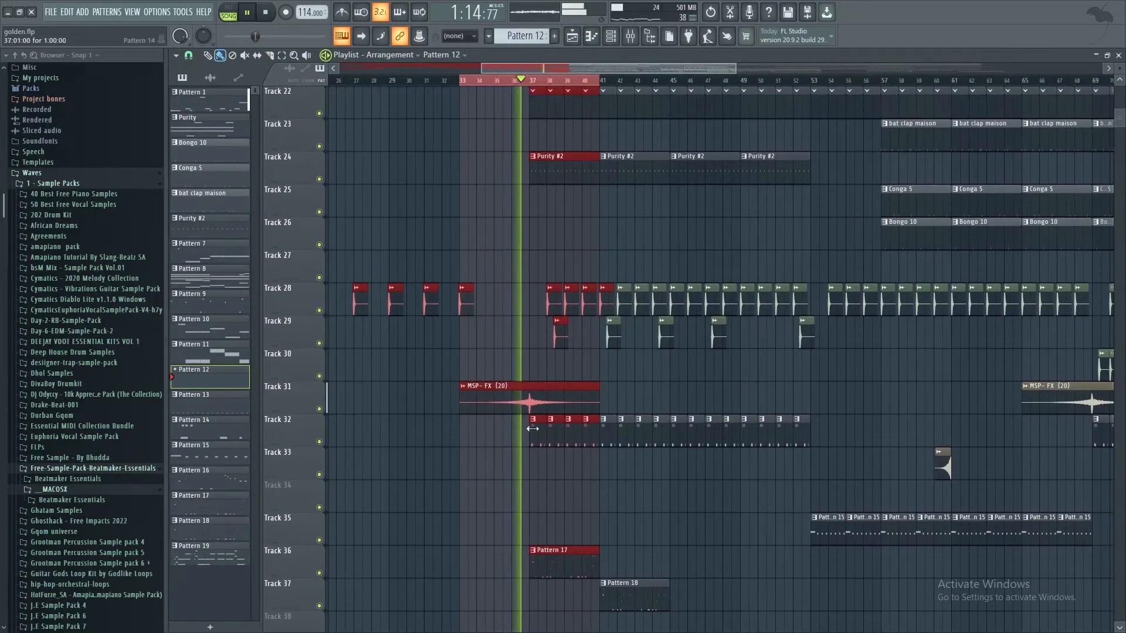
double_click(534, 434)
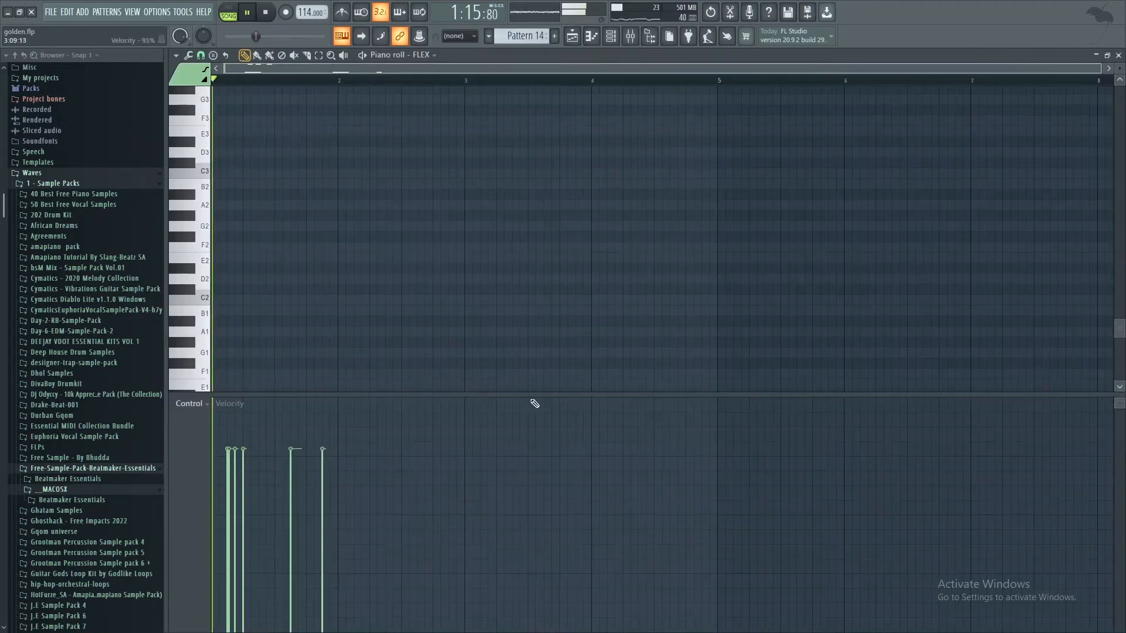
click(614, 36)
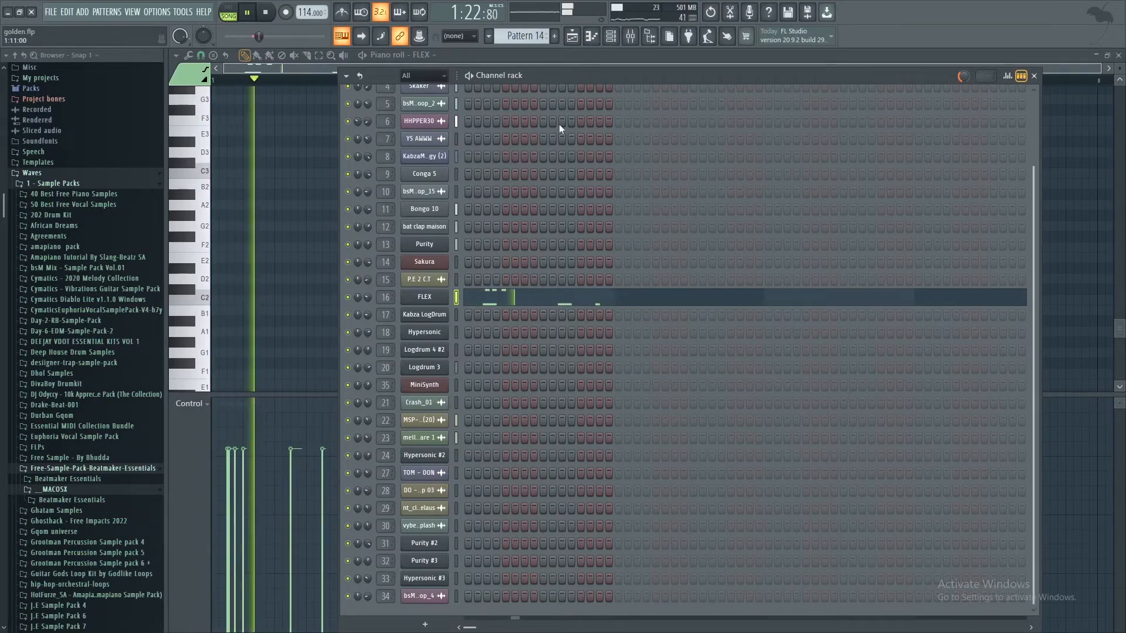
click(572, 38)
Step: Play Pattern 14 on its own, examine the FLEX channel's instrument preset, and return to the playlist
key(space)
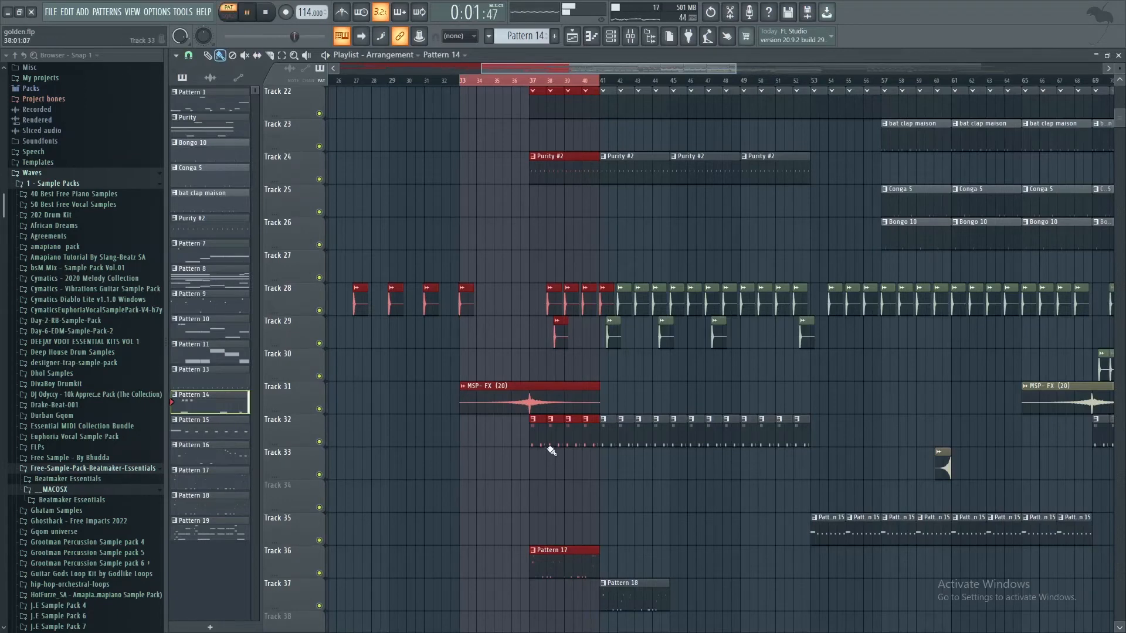
key(F7)
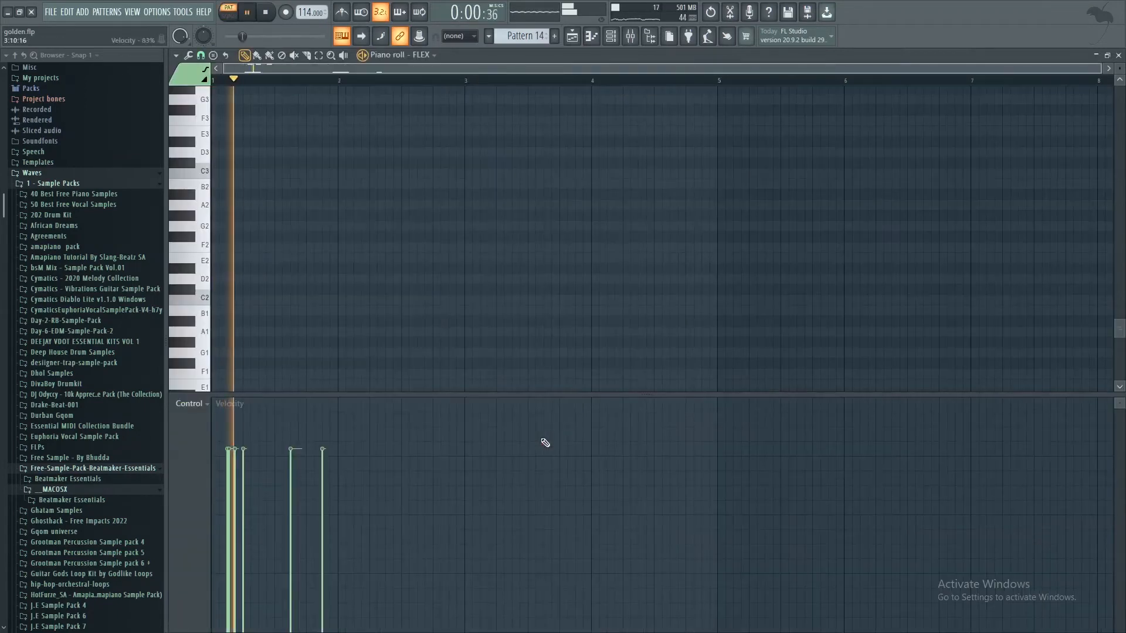
click(610, 36)
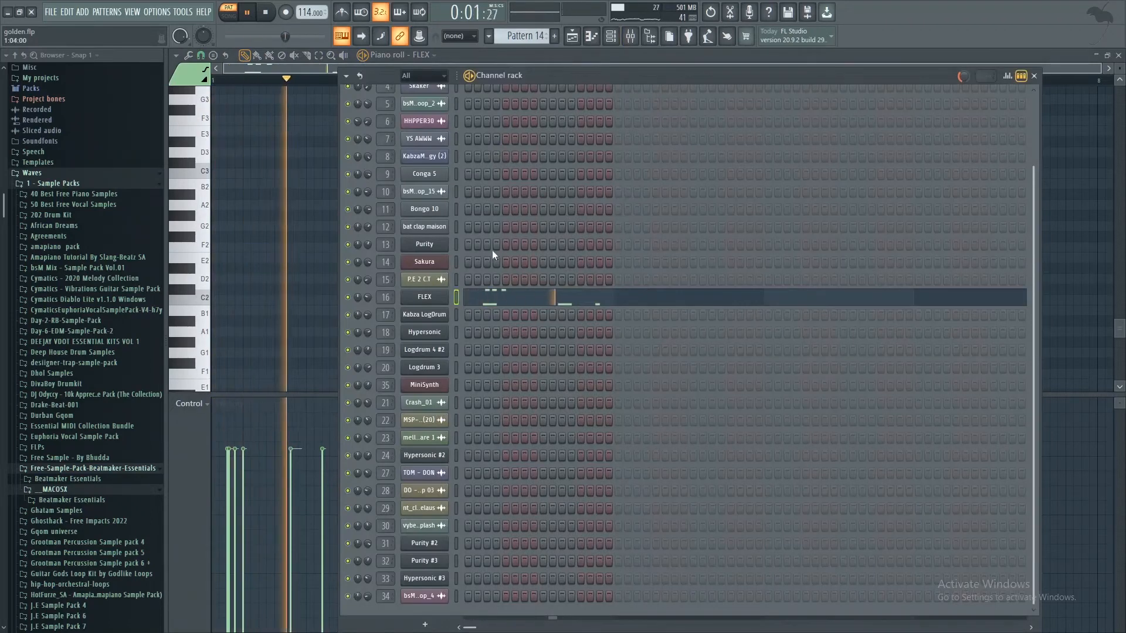
click(428, 297)
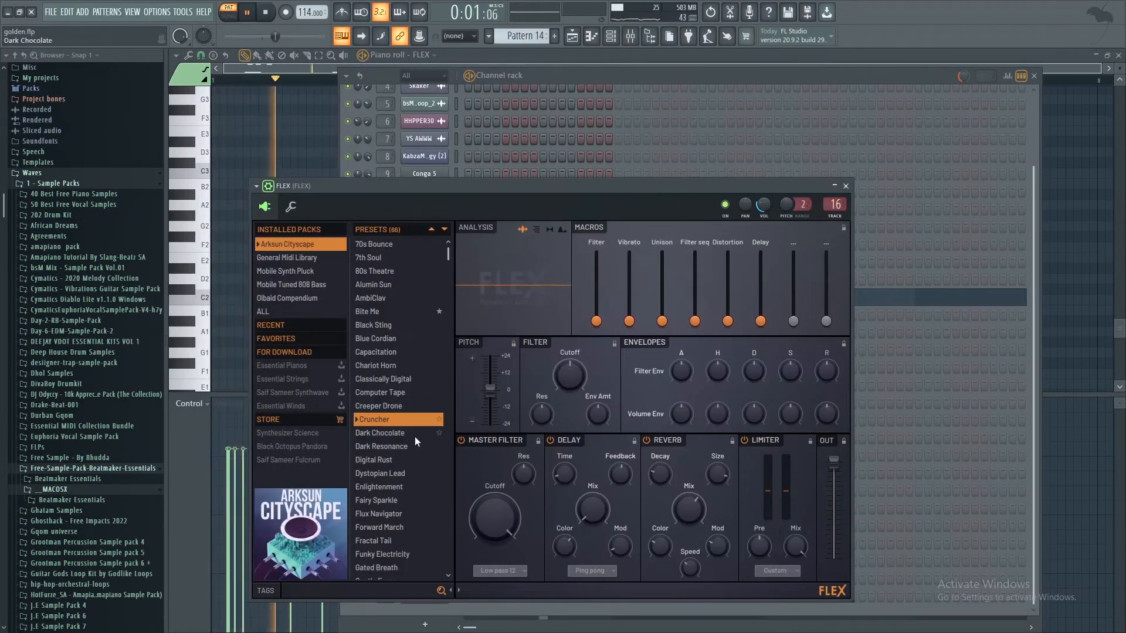
click(846, 185)
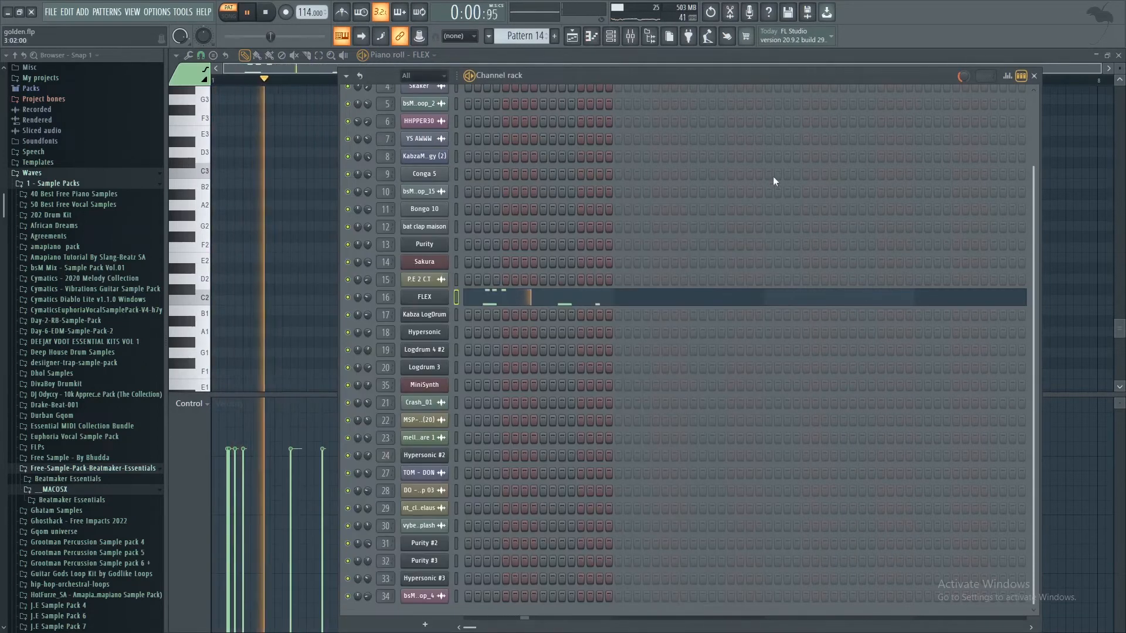
click(576, 40)
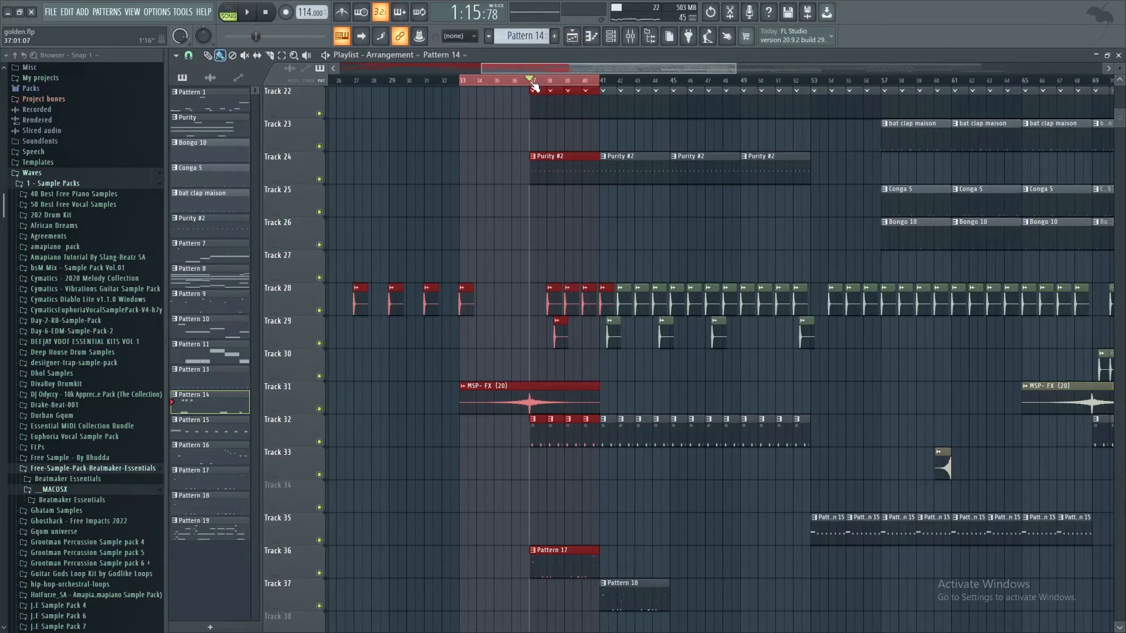
Step: Play the arrangement from bar 37, extend the time selection to bar 49 while reviewing the tracks, and stop playback
scroll(598, 194, down, 3)
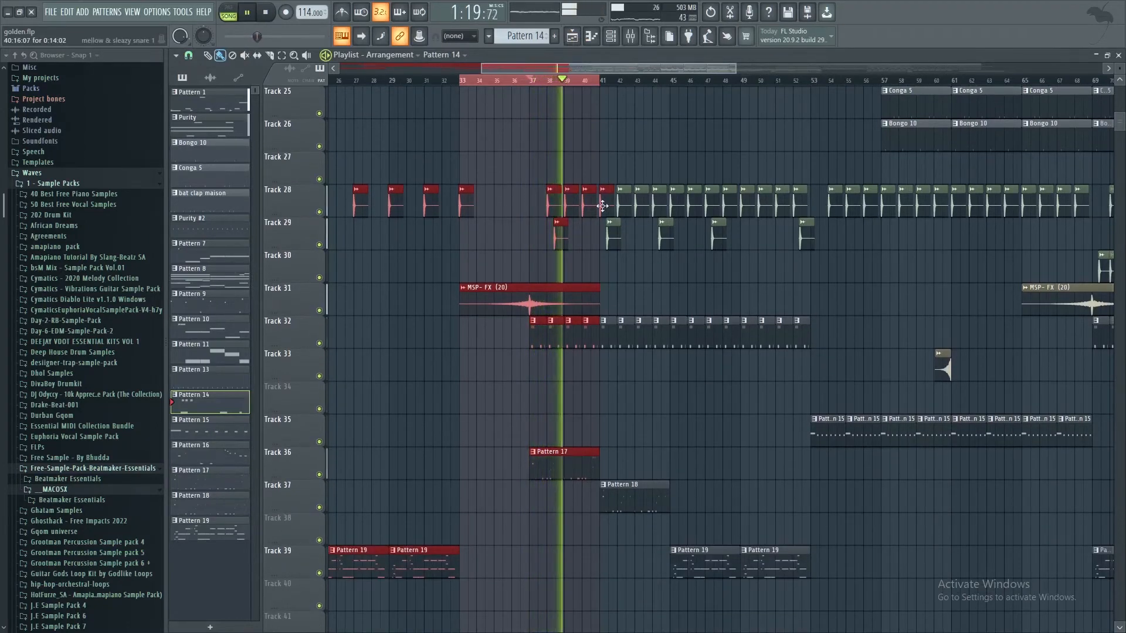
scroll(616, 124, up, 13)
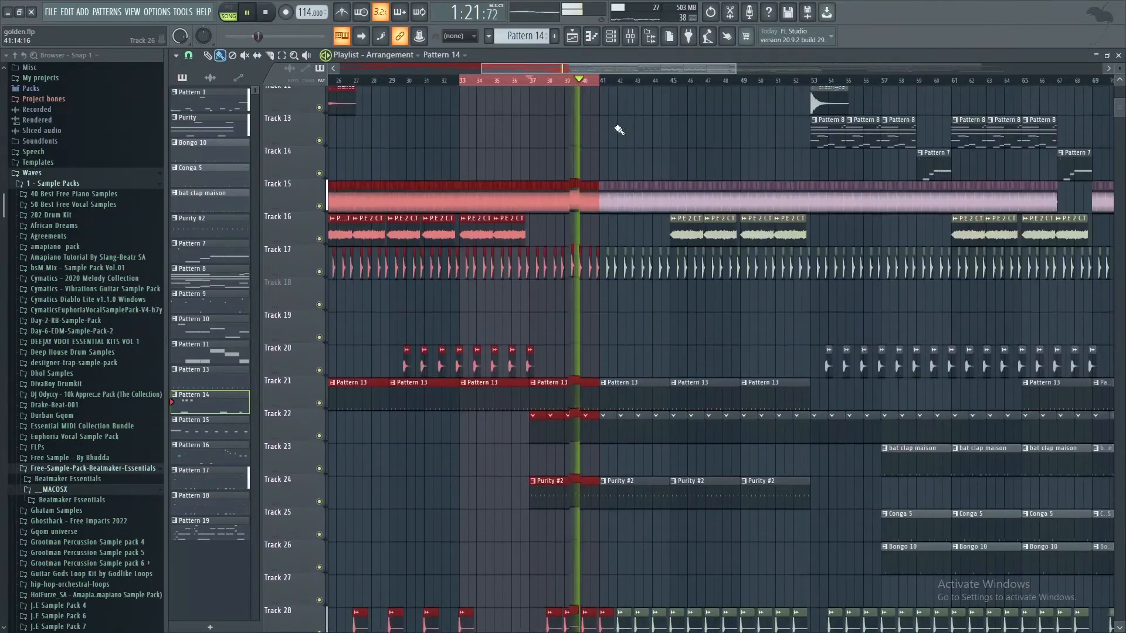
drag(604, 80, 734, 88)
scroll(722, 221, down, 13)
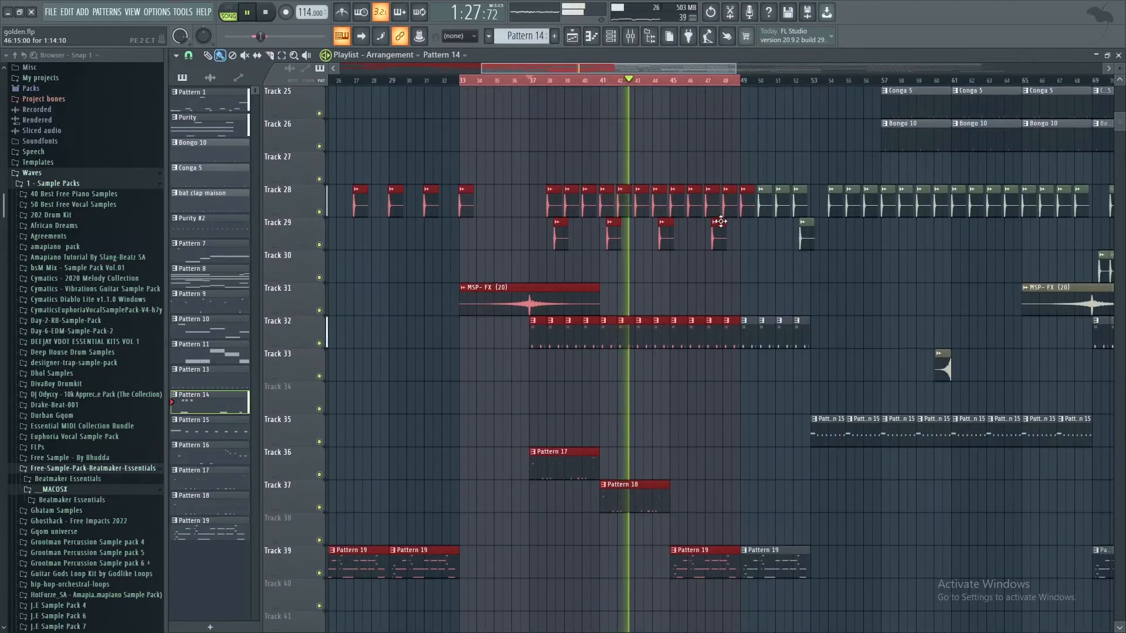
scroll(721, 221, up, 2)
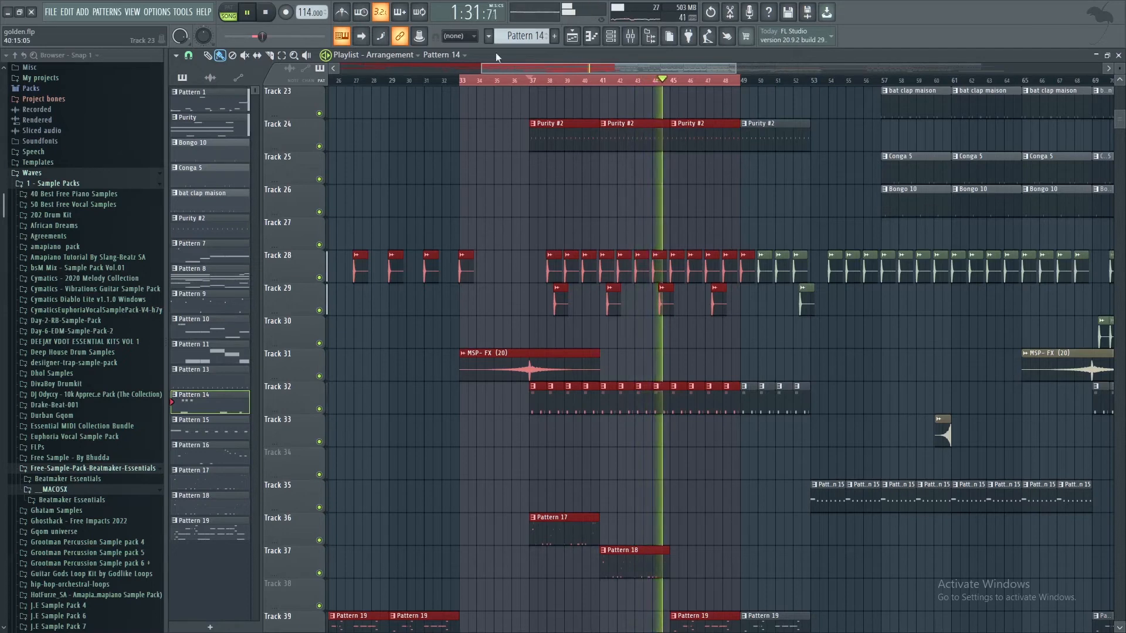
click(274, 13)
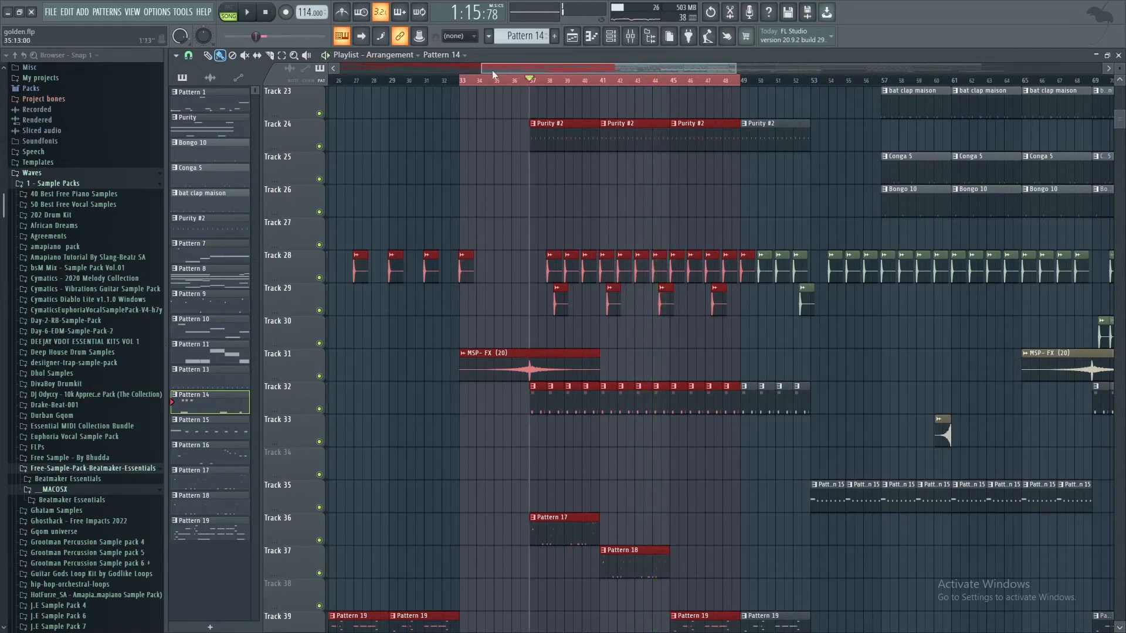
Step: Select bars 53 to 65, play that section, and open Pattern 15 from Track 35 for playback in pattern mode
drag(742, 81, 1006, 99)
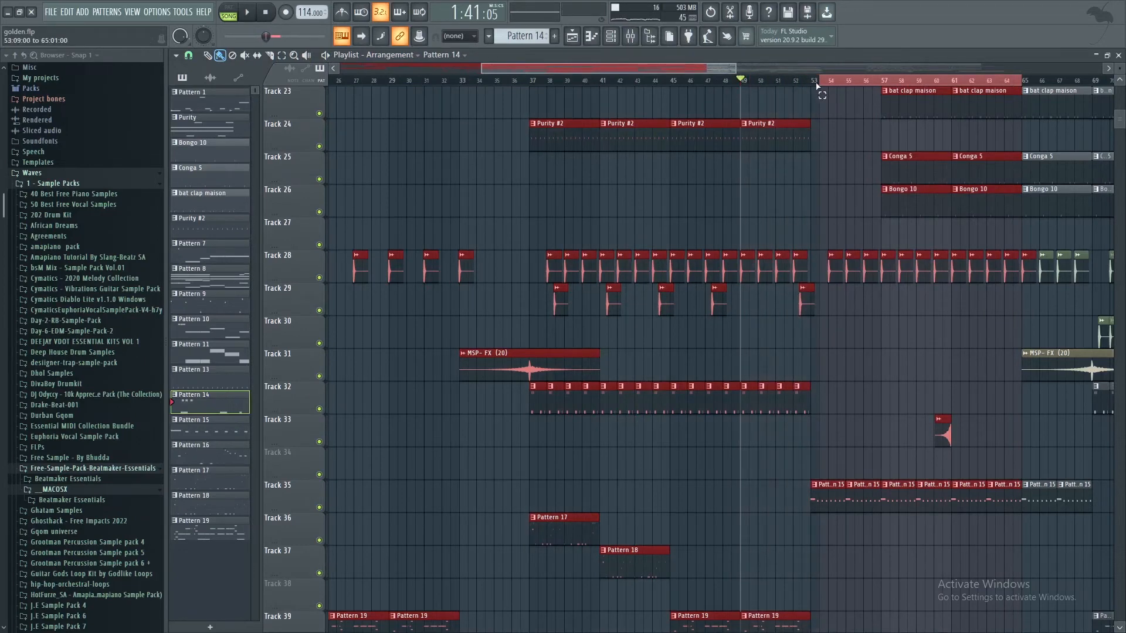
scroll(832, 117, down, 5)
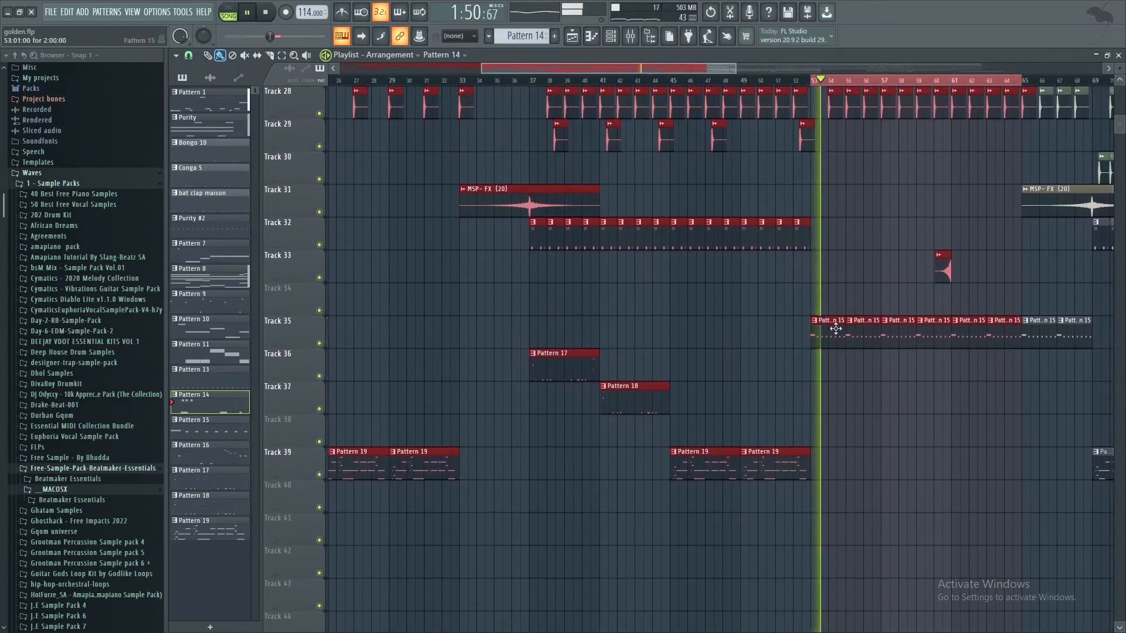
double_click(835, 329)
click(611, 38)
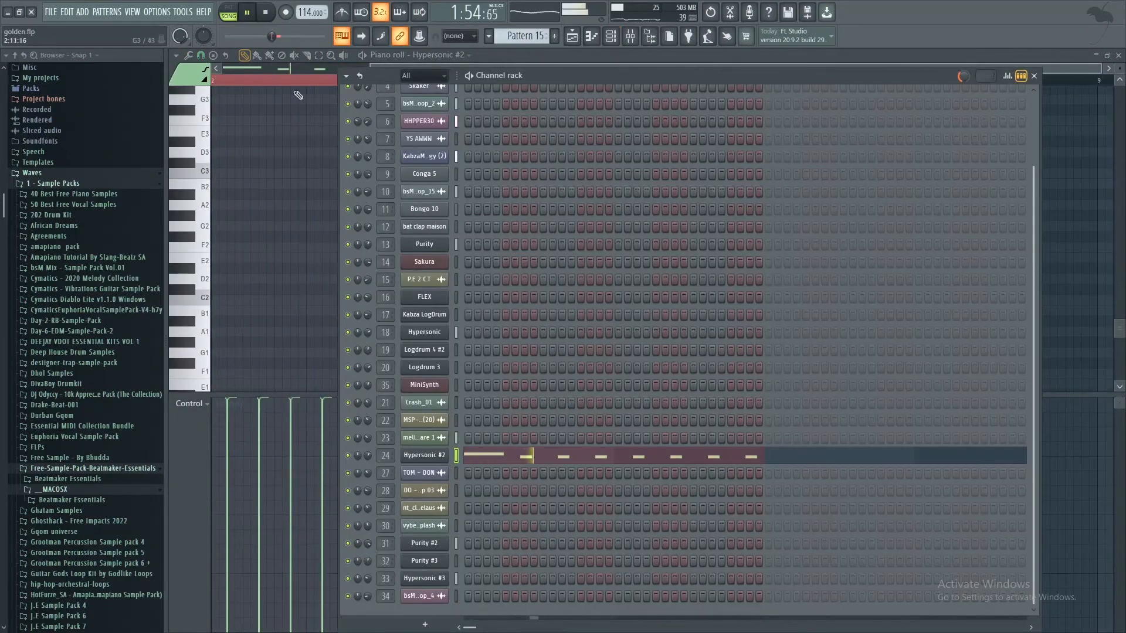
click(226, 9)
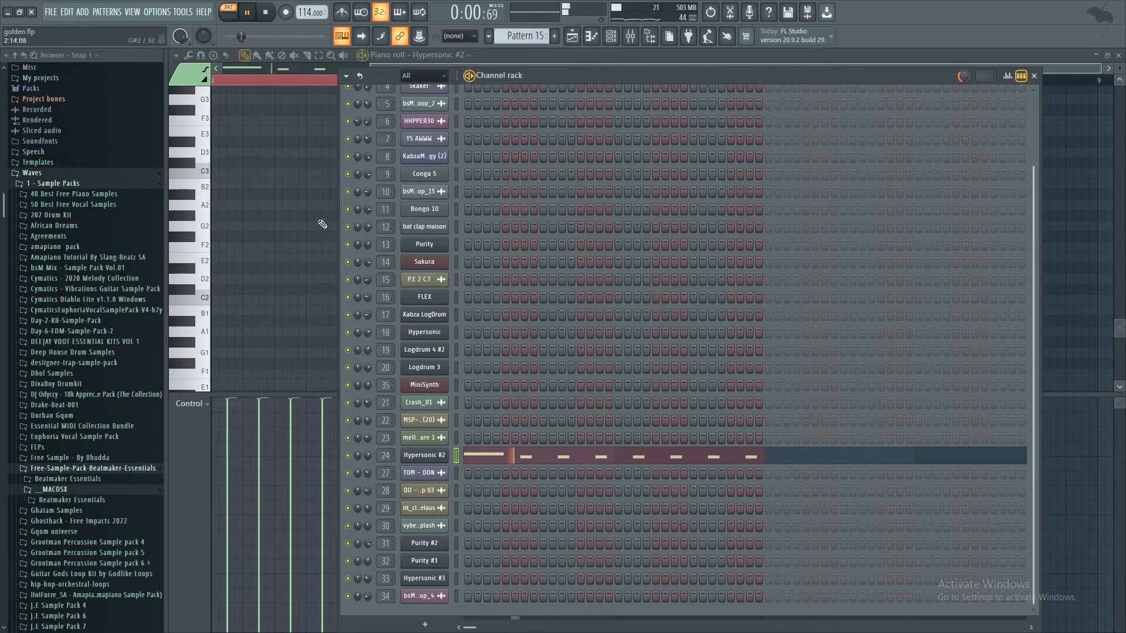
Step: Examine the Hypersonic #2 channel's patch and its Pattern 15 notes in the piano roll
click(437, 462)
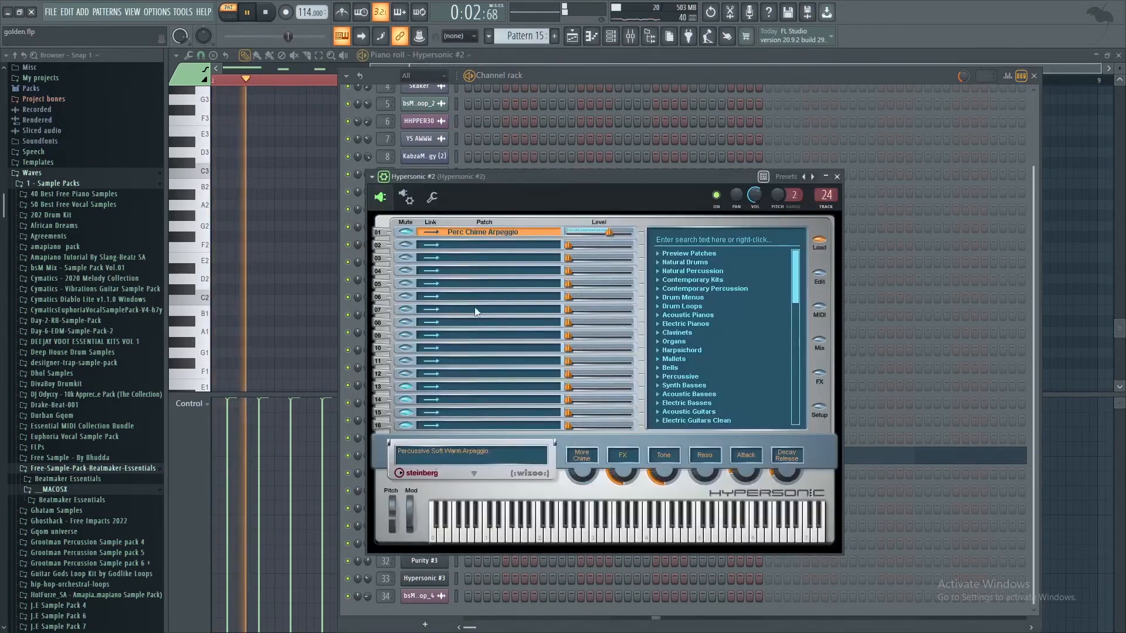
click(837, 177)
click(586, 459)
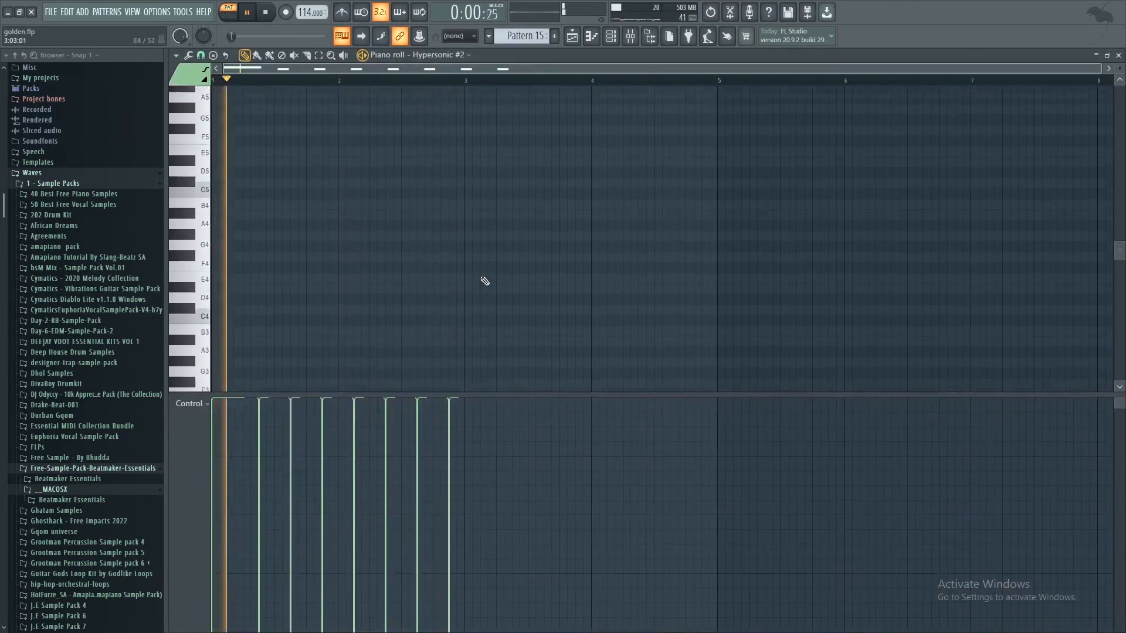
scroll(484, 288, up, 10)
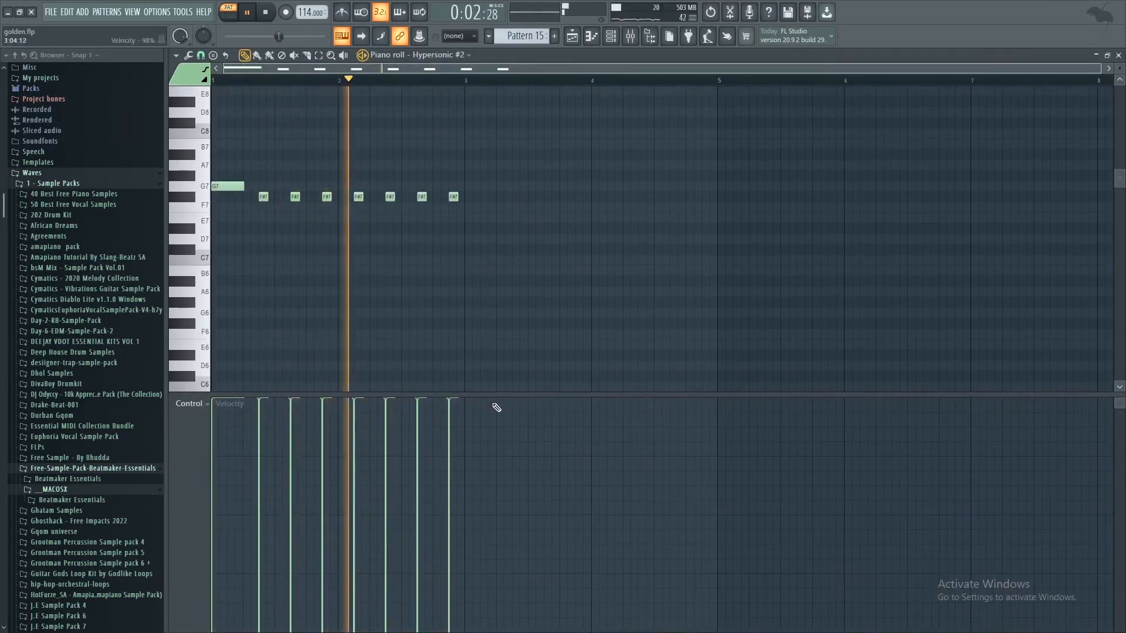
Step: Enlarge the piano roll's note area, examine the Pattern 15 notes up close, and return to the playlist
drag(502, 395, 492, 605)
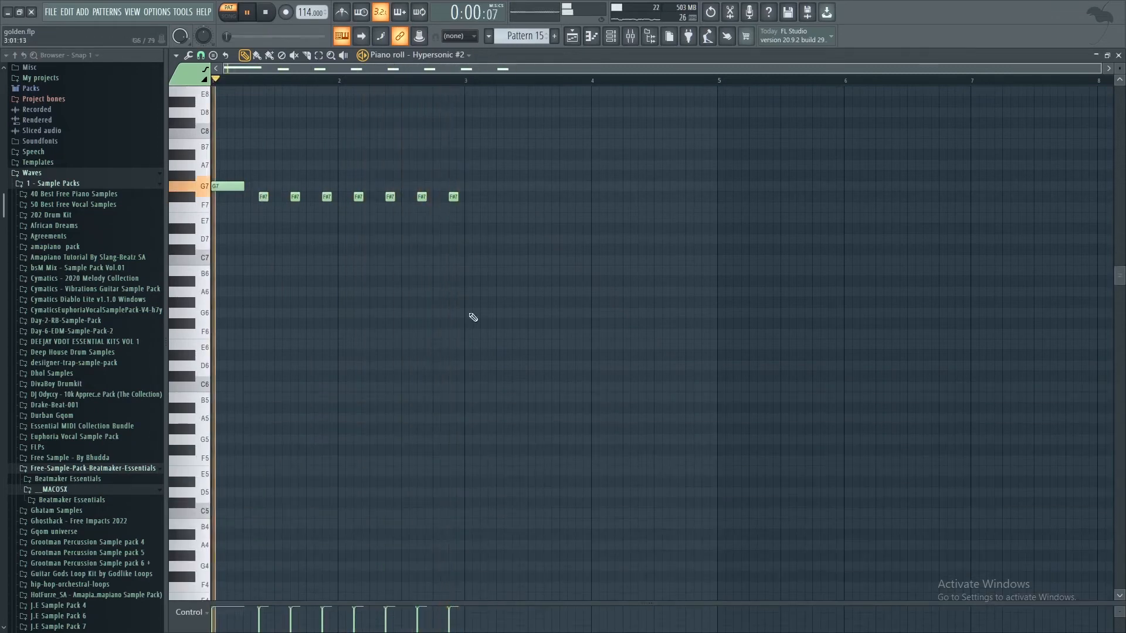
scroll(480, 249, up, 2)
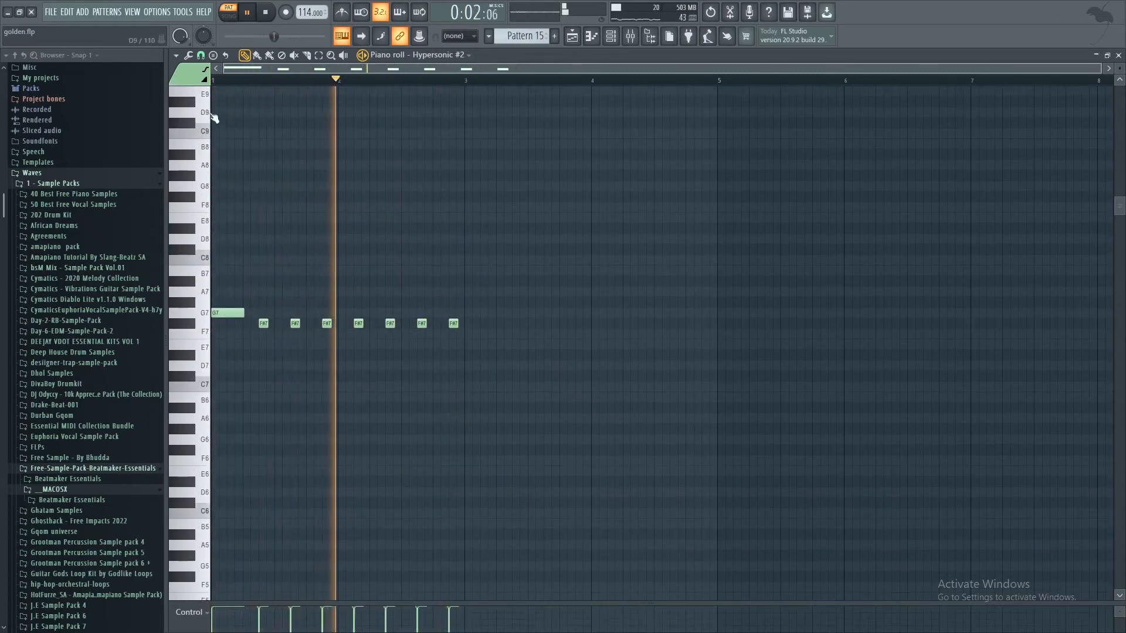
scroll(220, 85, up, 3)
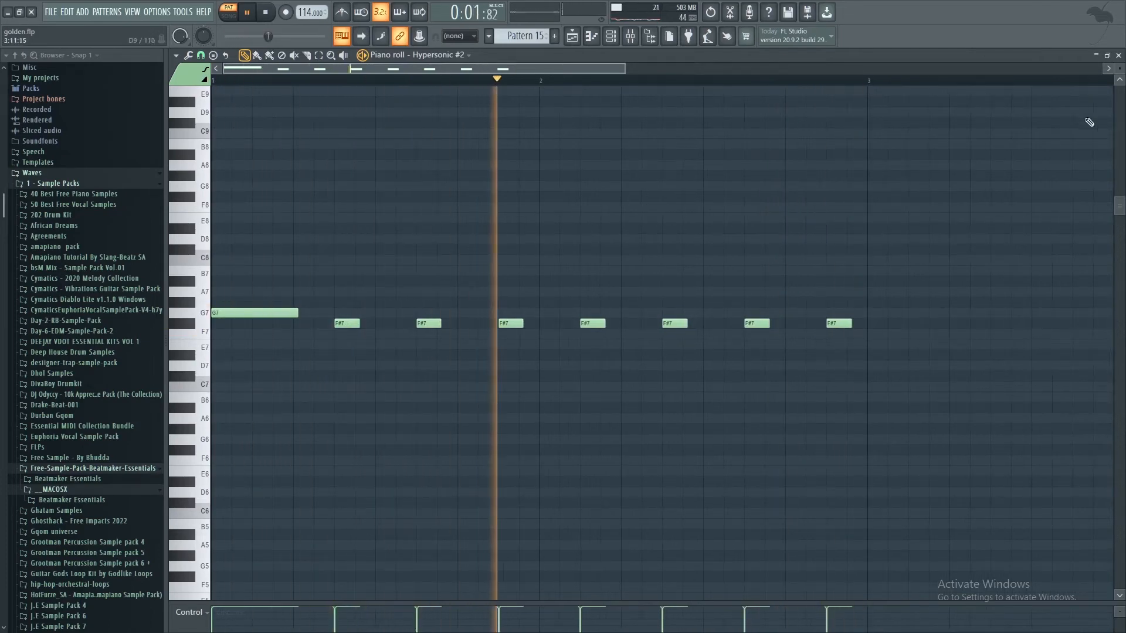
click(1118, 55)
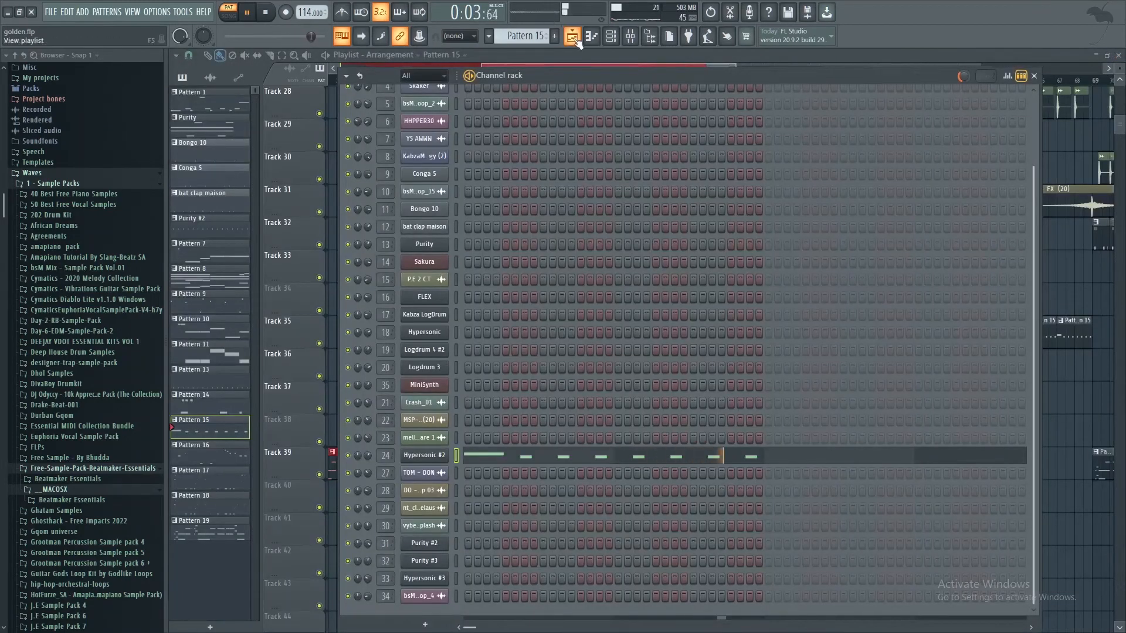
click(574, 38)
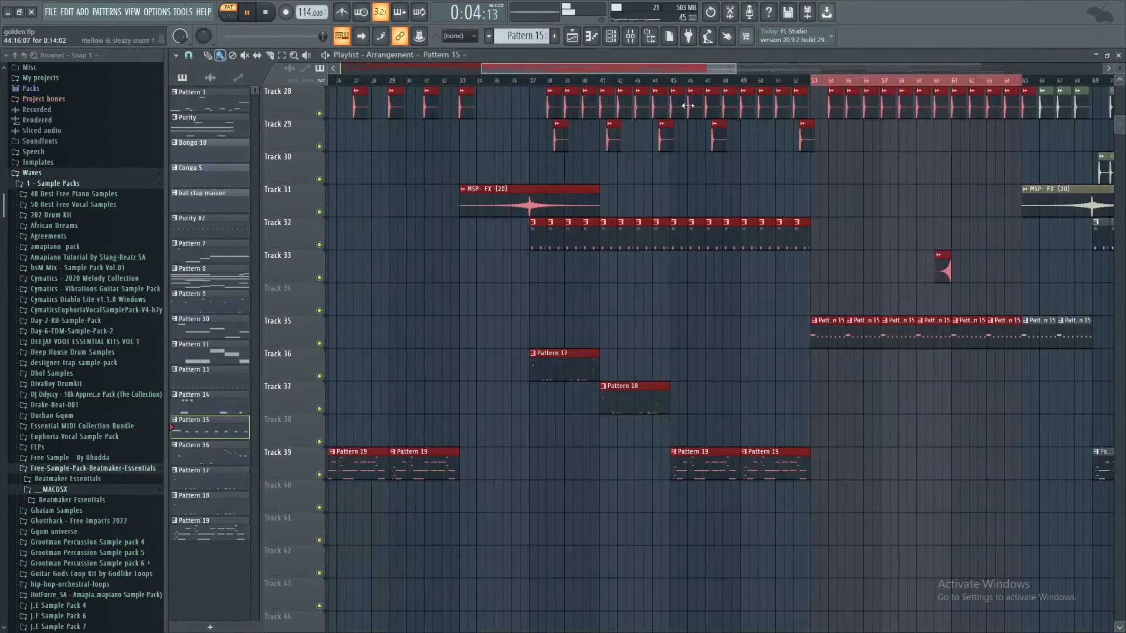
Step: Play the arrangement from bar 53 in song mode while reviewing the tracks from Track 13 down to Track 39
click(813, 84)
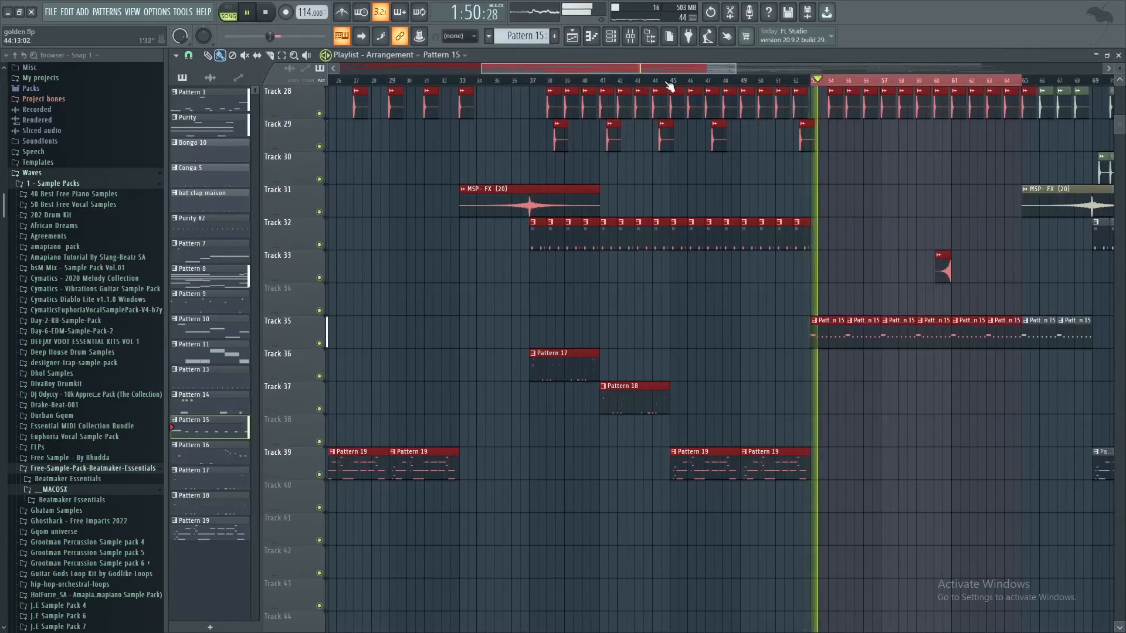
scroll(870, 232, up, 4)
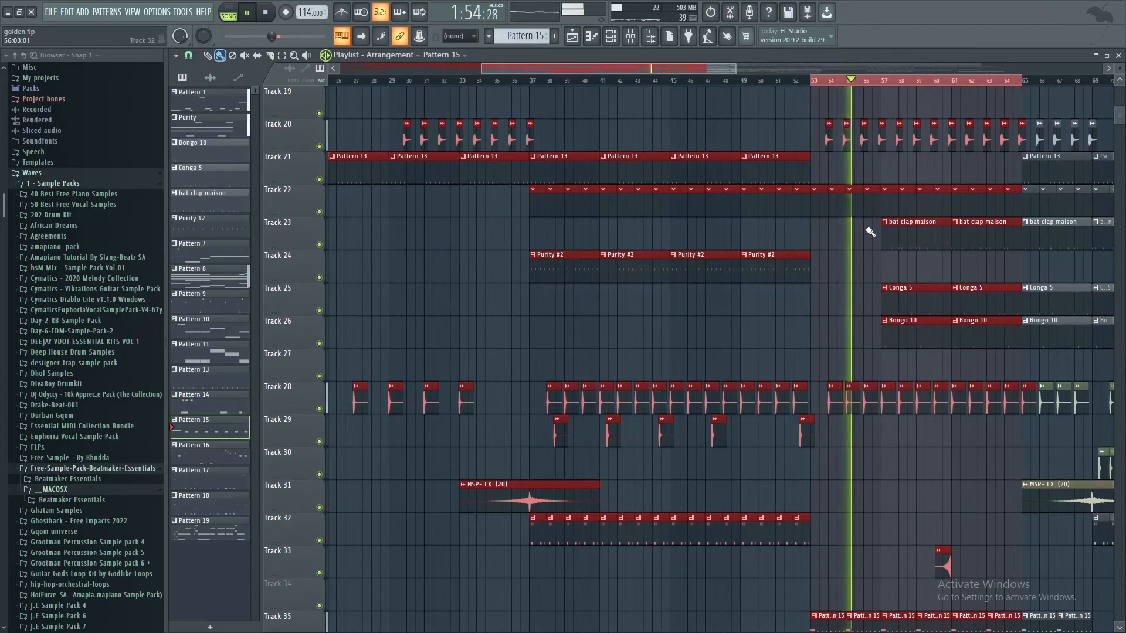
scroll(871, 232, up, 2)
scroll(870, 232, up, 3)
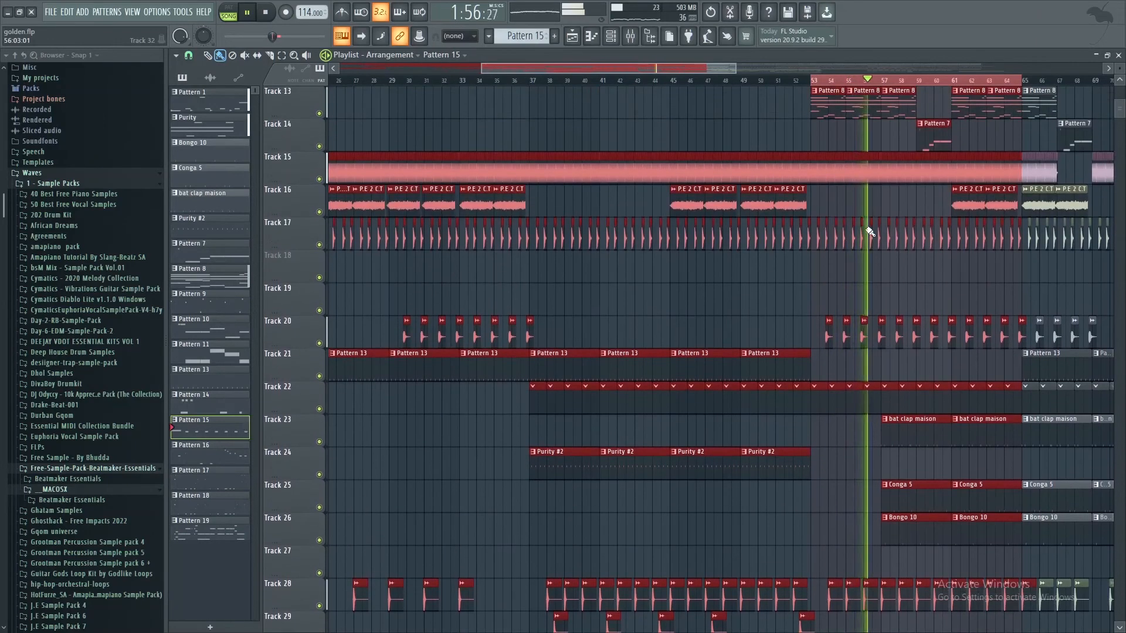
scroll(870, 231, down, 10)
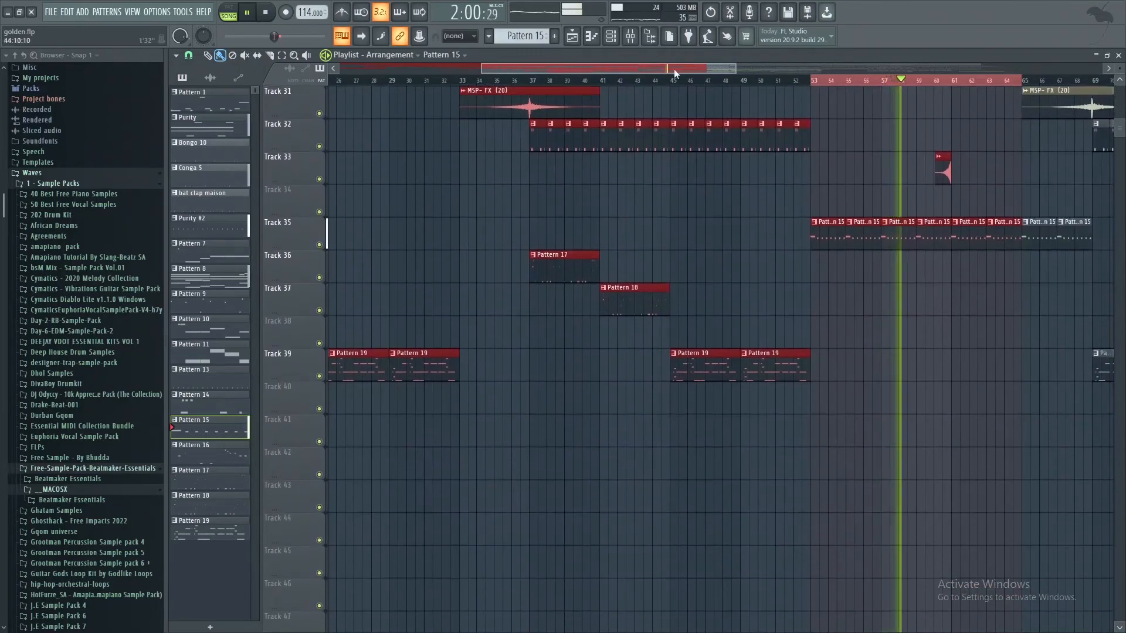
Step: Extend the time selection to bar 81 and review the tracks in that section during playback
drag(674, 69, 753, 68)
scroll(809, 206, up, 7)
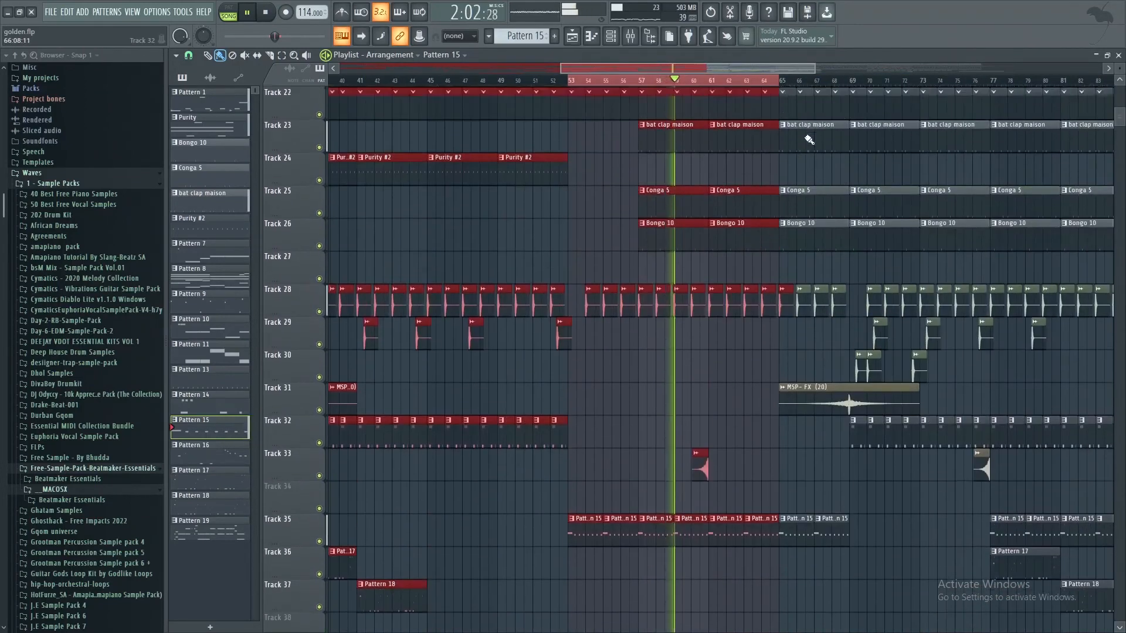
drag(769, 82, 1049, 104)
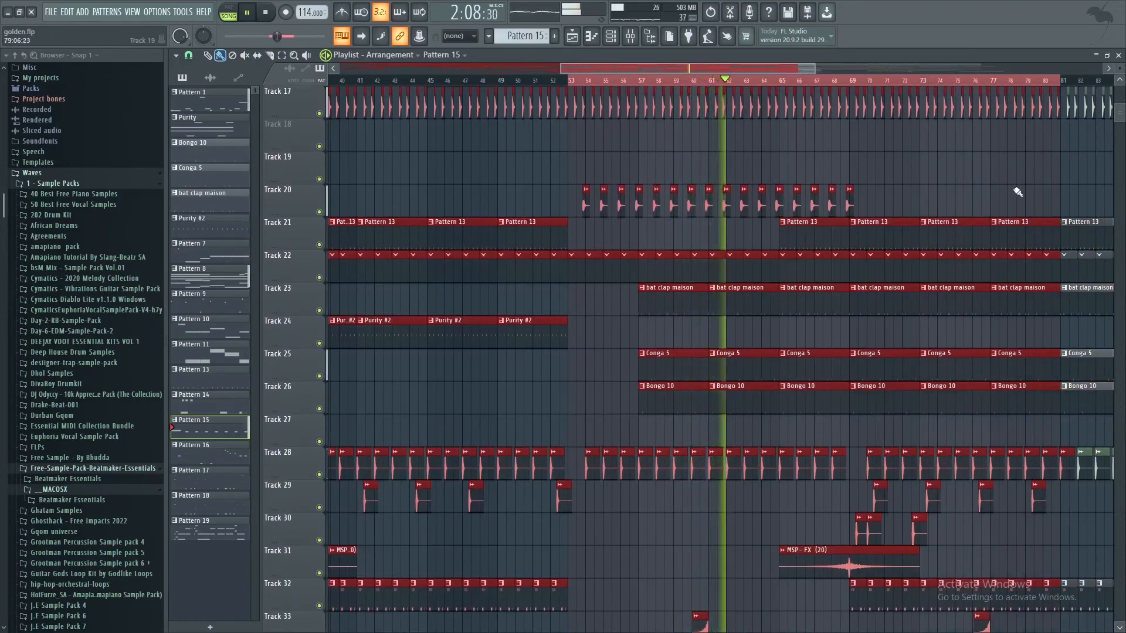
scroll(910, 209, down, 5)
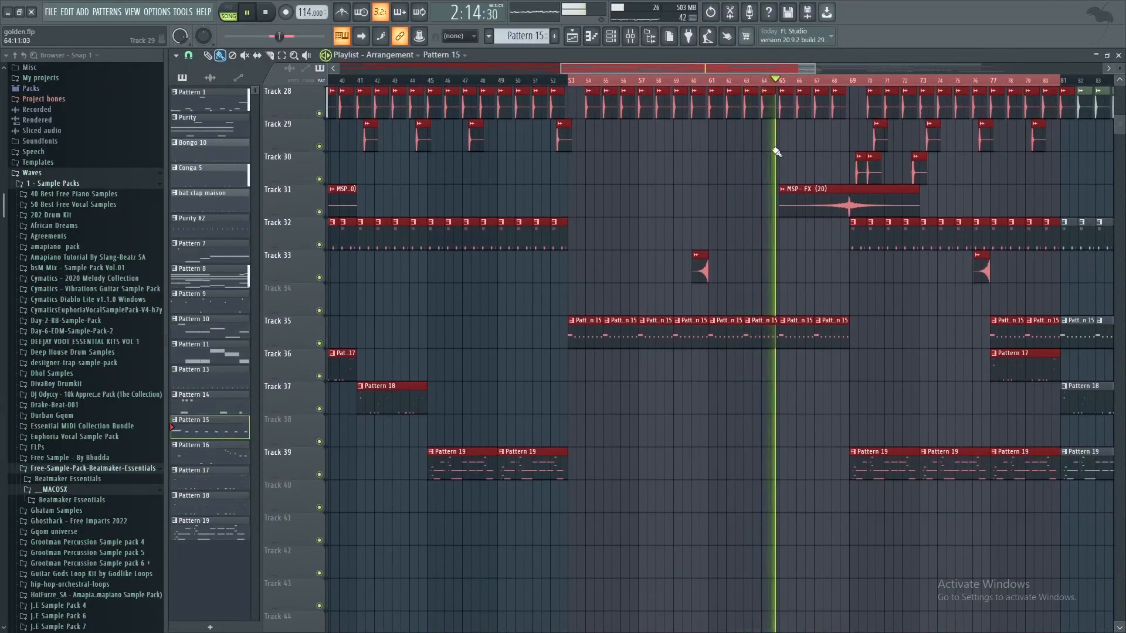
scroll(854, 165, up, 4)
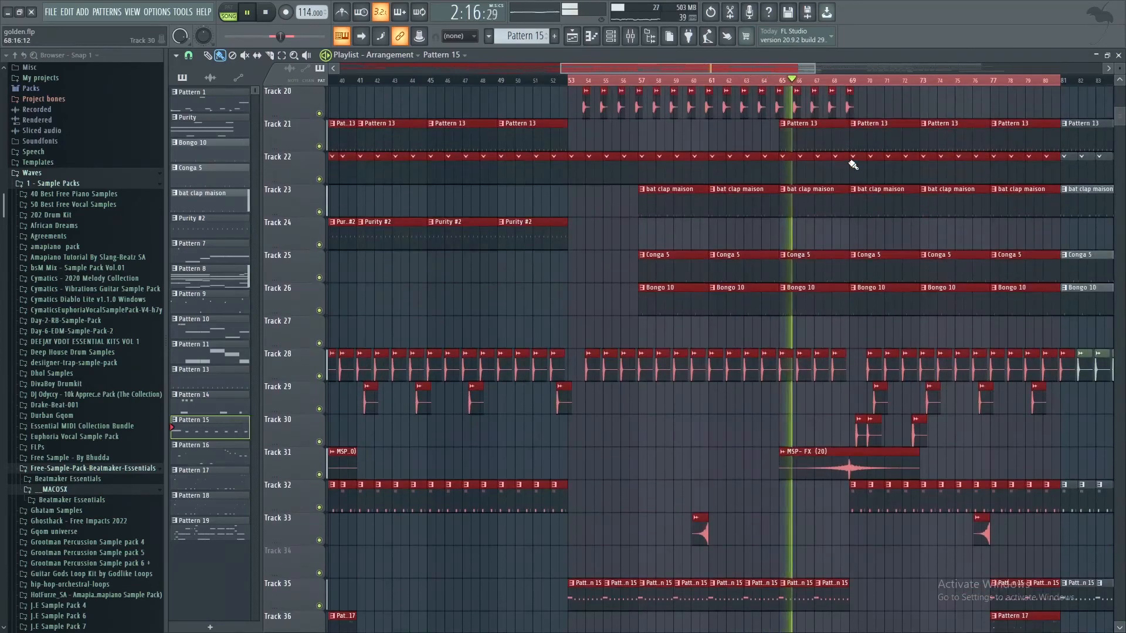
scroll(854, 165, up, 4)
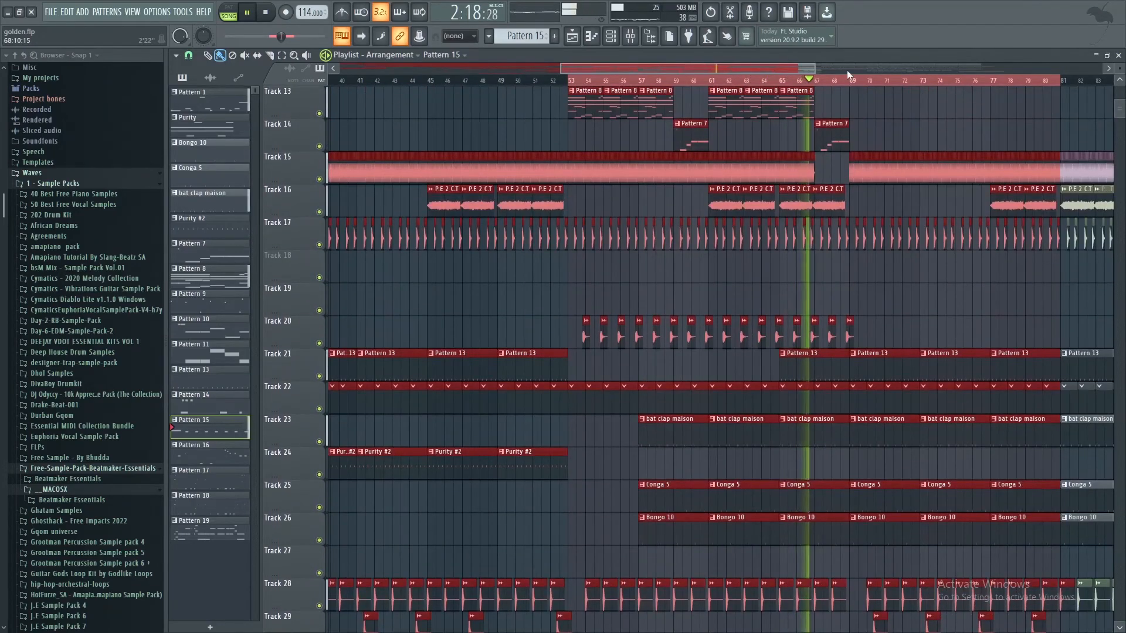
Step: Set the time selection to bars 69 to 85 and delete the Pattern 19 clips between bars 77 and 85 on Track 39
ctrl+scroll(856, 90, down, 4)
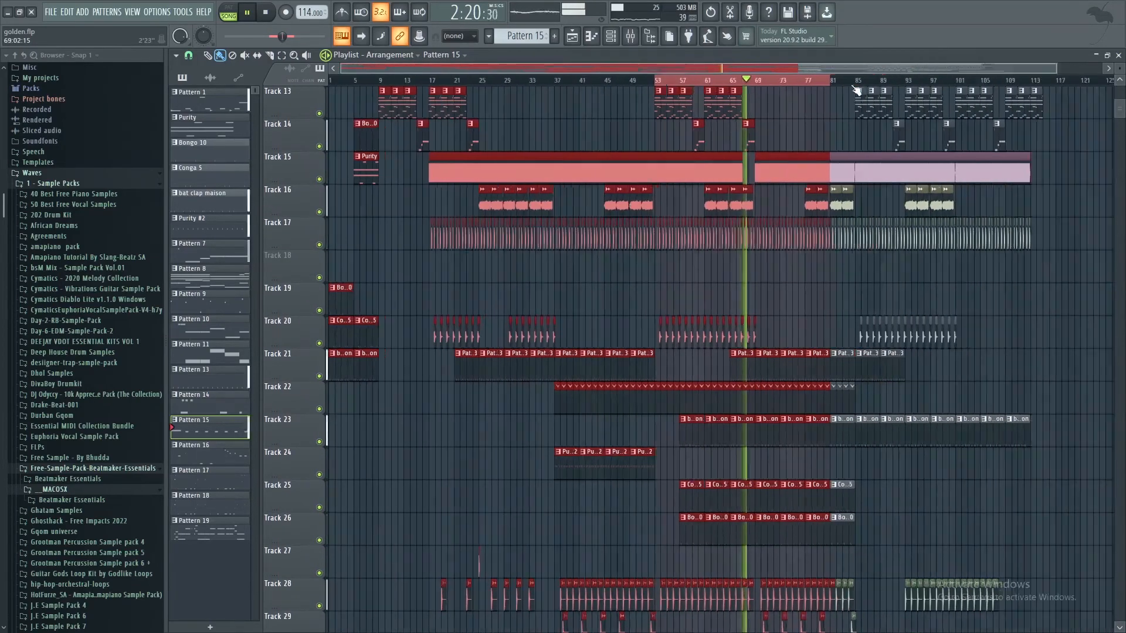
scroll(800, 288, down, 8)
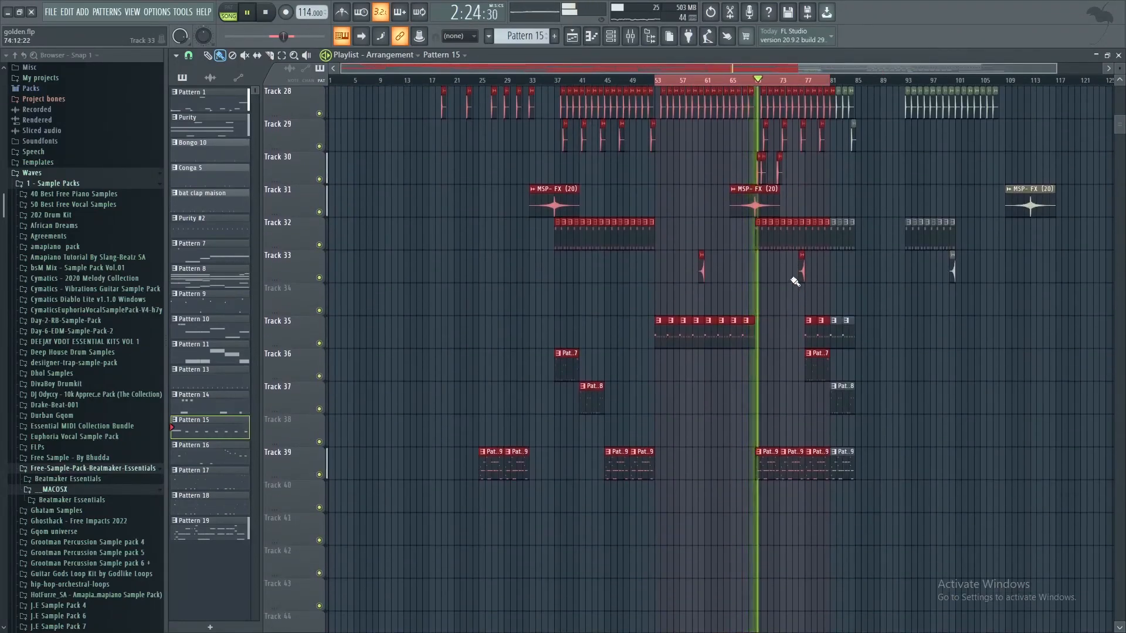
scroll(803, 194, up, 1)
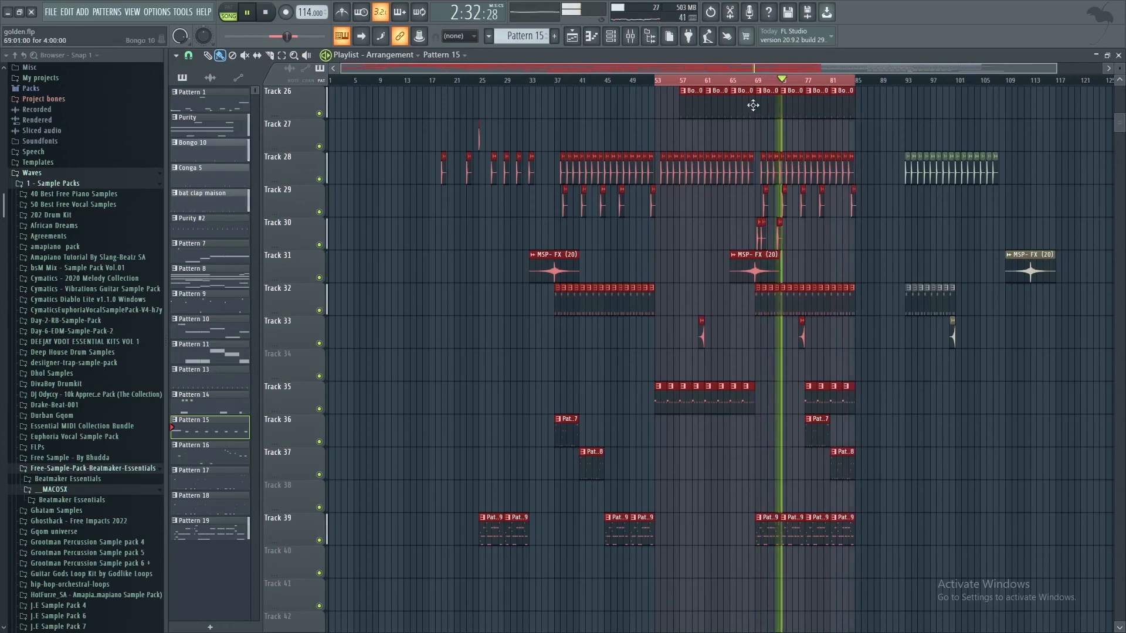
drag(658, 83, 755, 87)
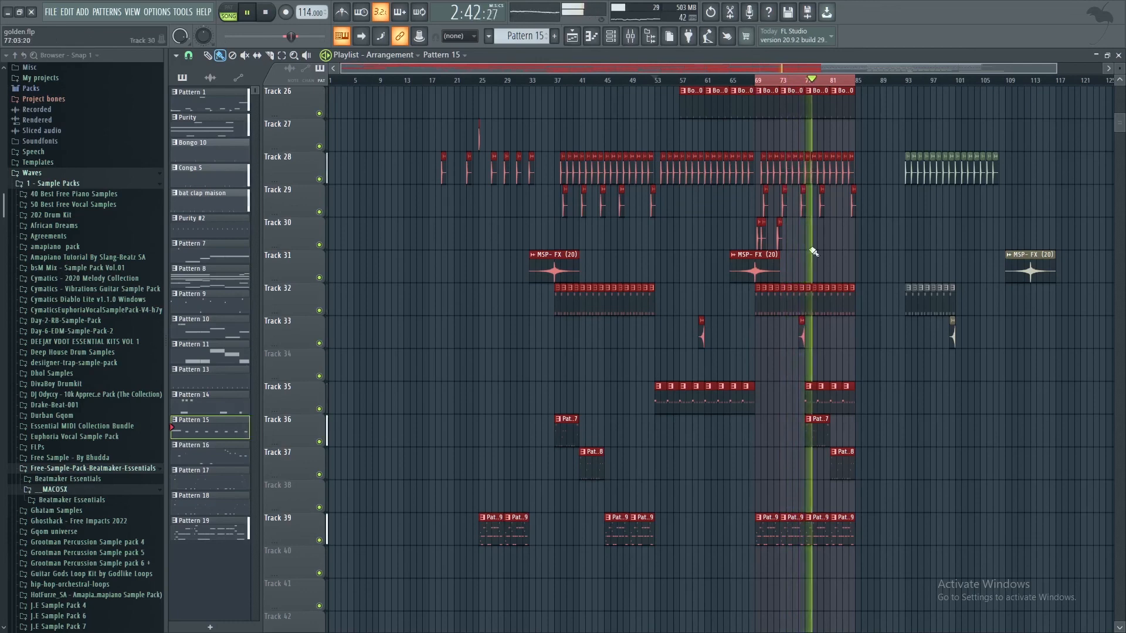
right_click(838, 529)
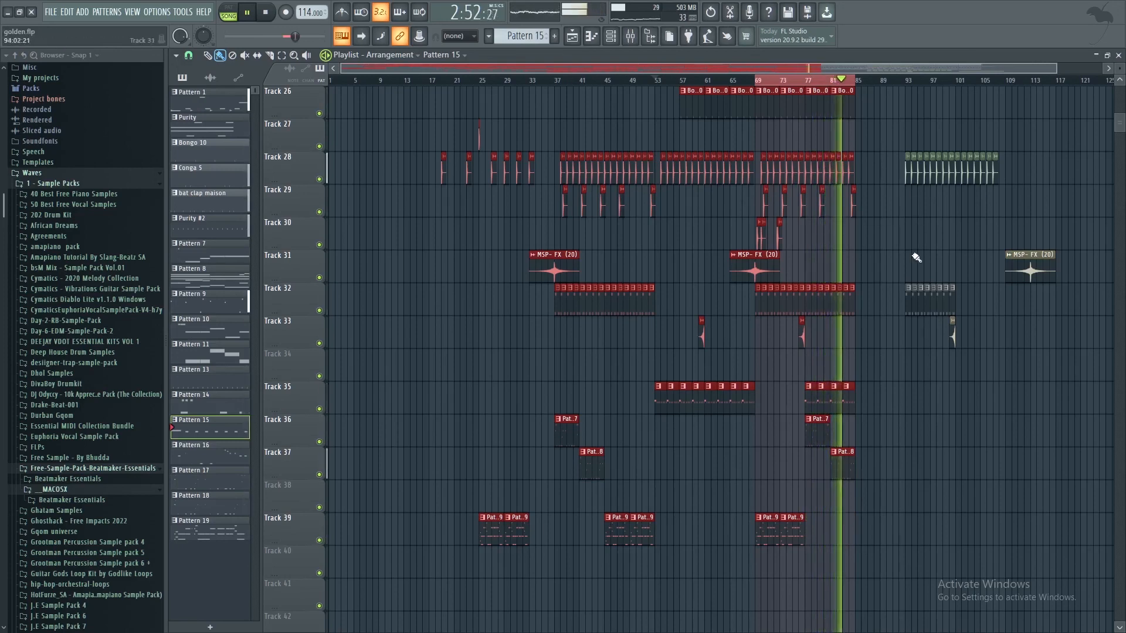
Step: Stop playback of the arrangement and minimize FL Studio to return to OBS Studio on the desktop
scroll(912, 258, up, 6)
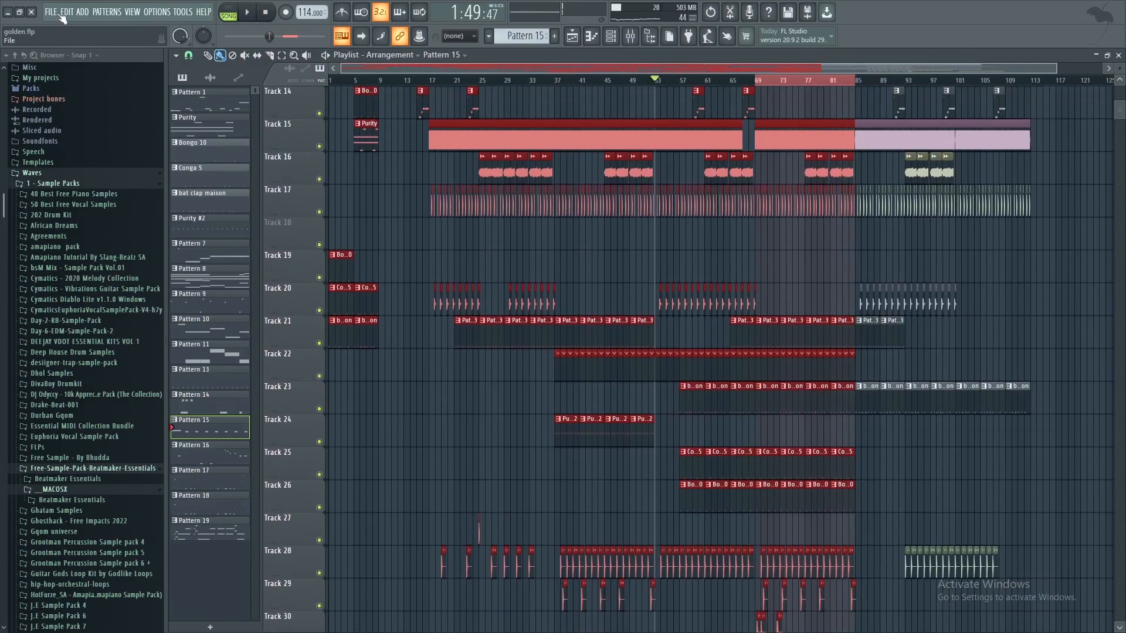
click(10, 12)
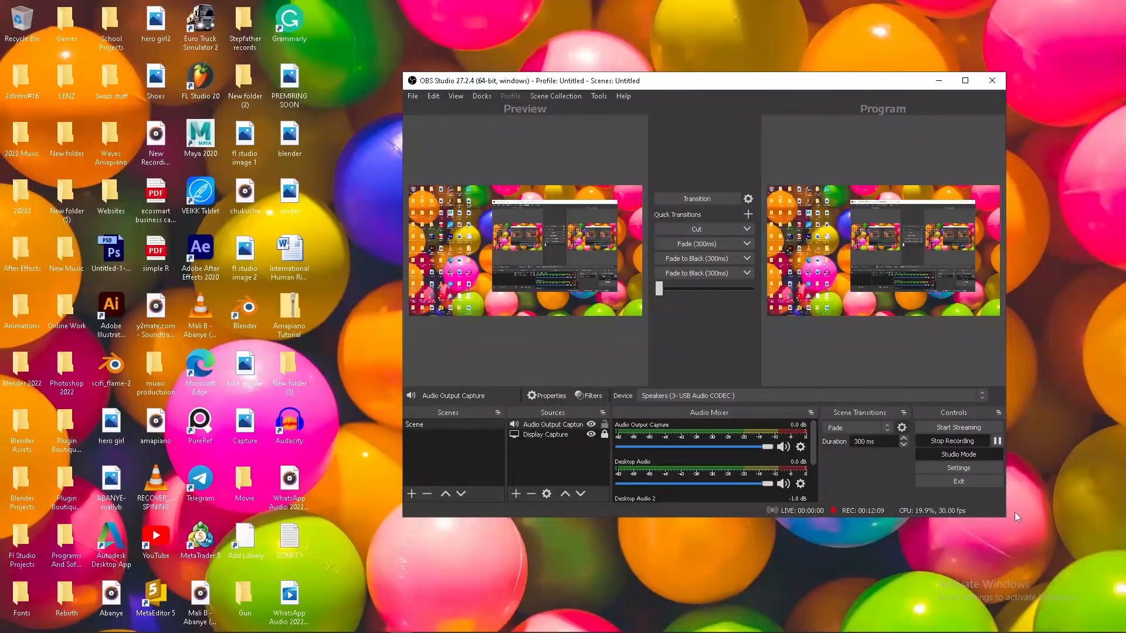